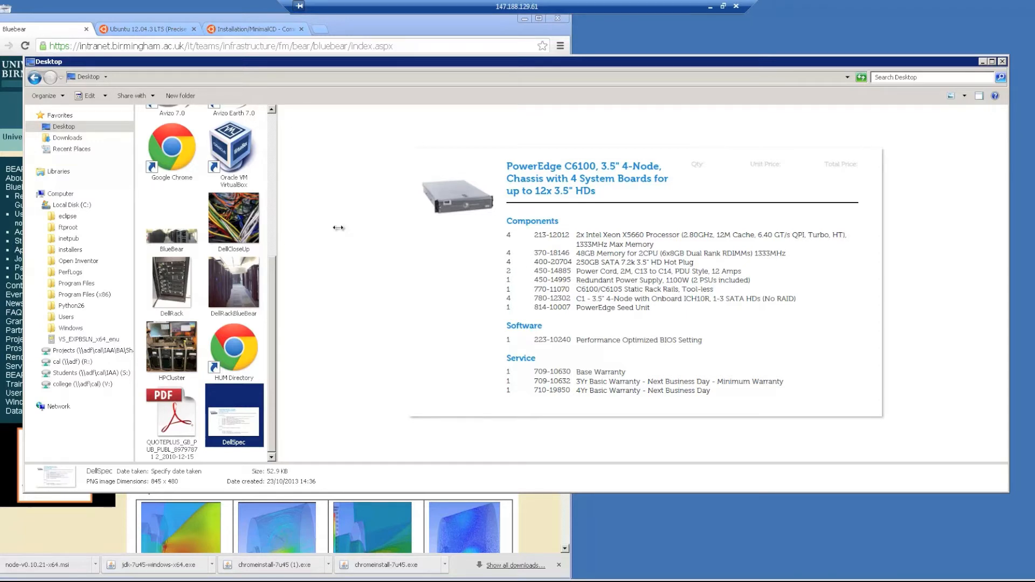
# Preview the HPCluster photo of the four-tower cluster from the Desktop folder.
pyautogui.click(175, 351)
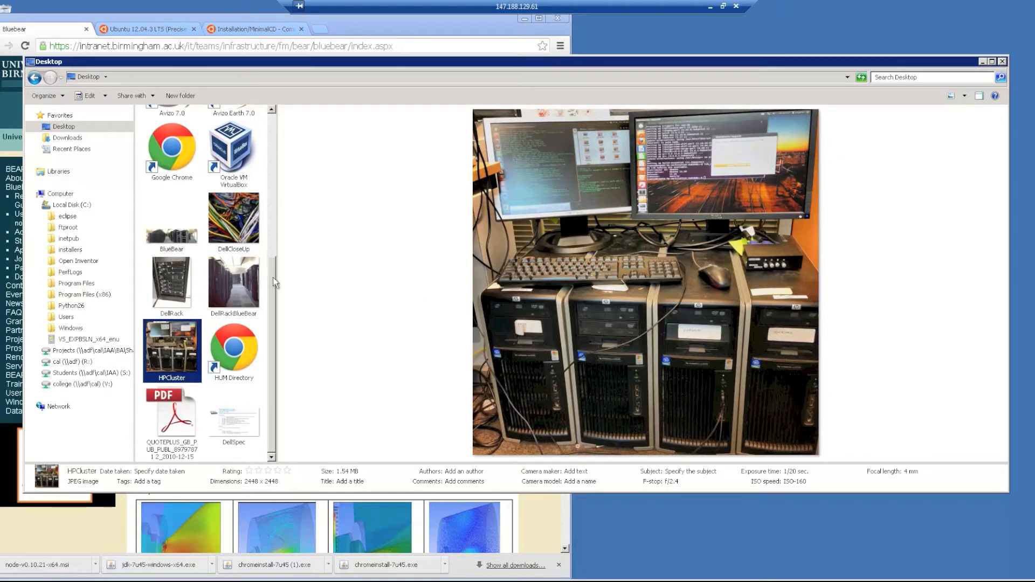
# Preview the DellSpec spec sheet, then the BlueBear server-room photo.
pyautogui.click(247, 415)
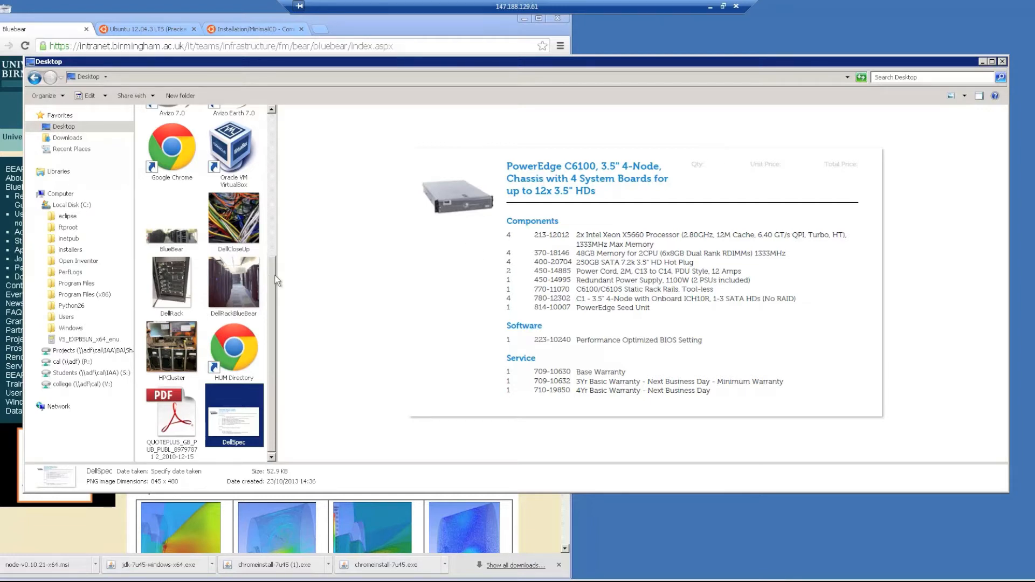
pyautogui.click(173, 233)
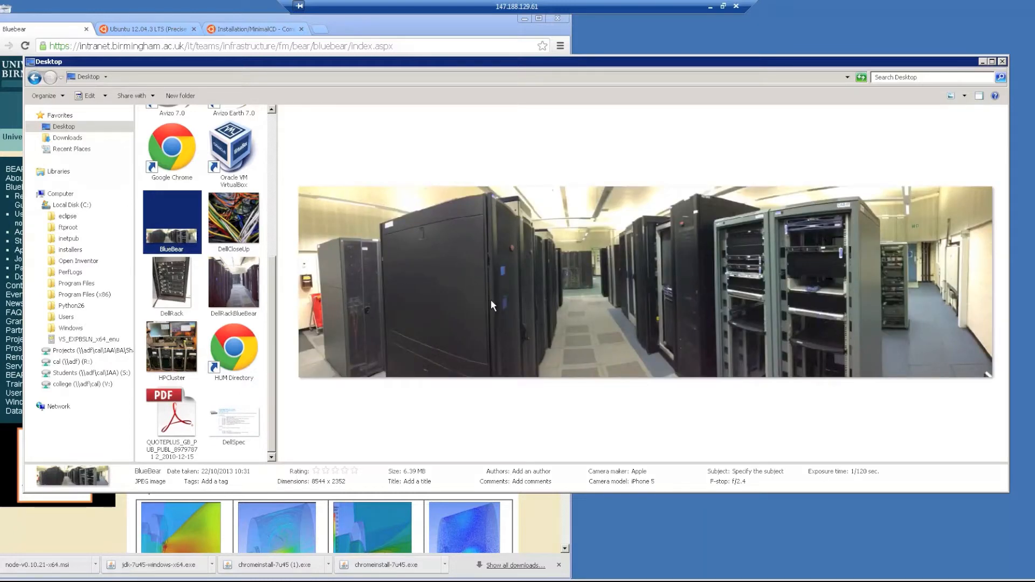
pyautogui.click(3, 139)
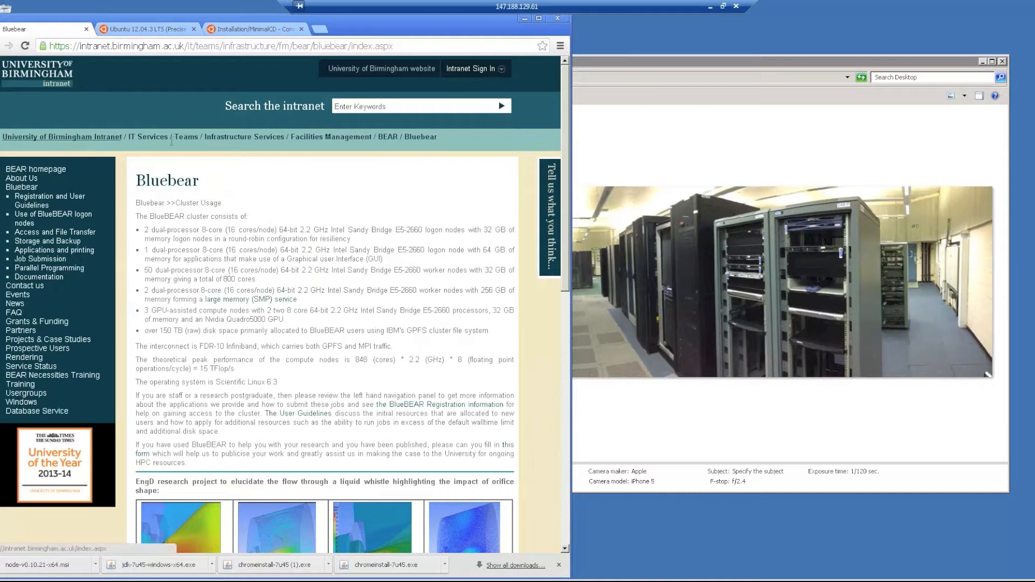
pyautogui.click(44, 170)
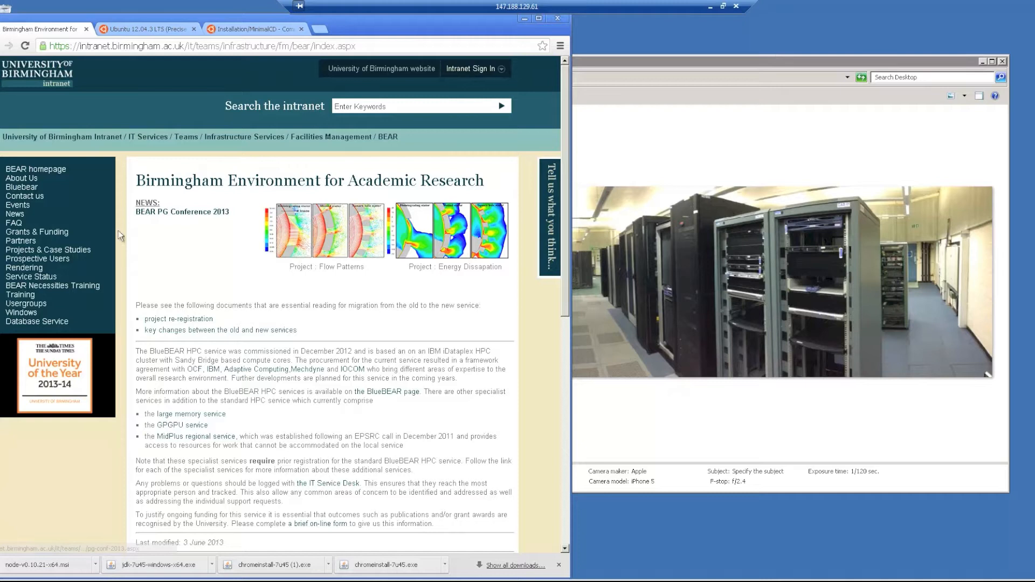
pyautogui.click(30, 187)
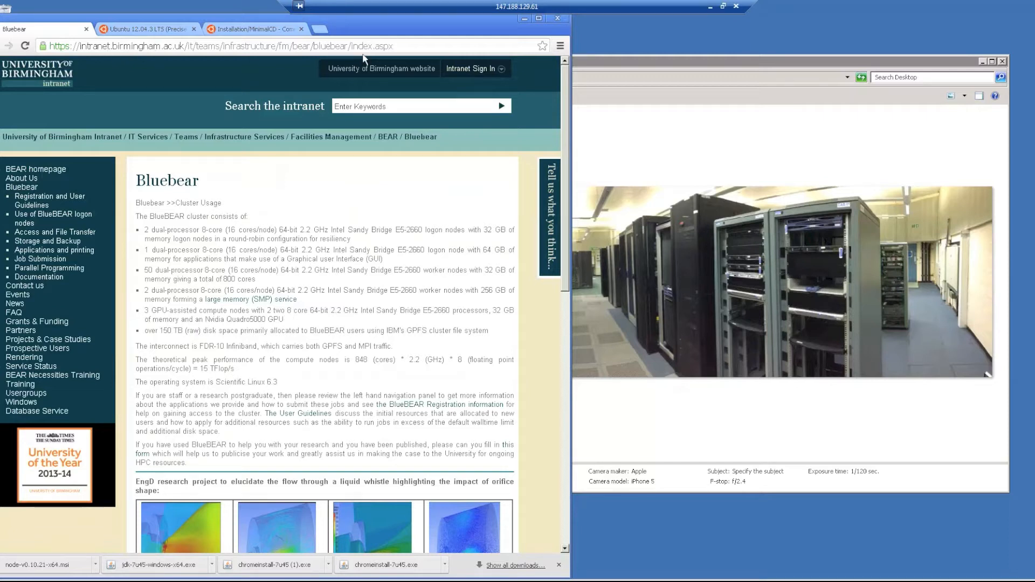
pyautogui.click(631, 165)
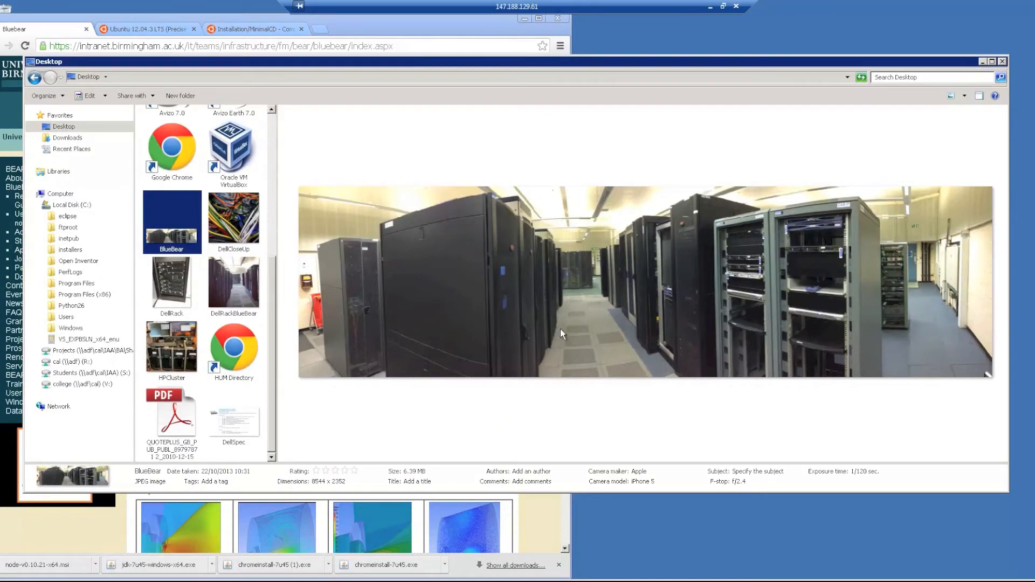
# Preview DellRack, DellSpec and then the DellCloseUp cable photo in turn.
pyautogui.click(172, 297)
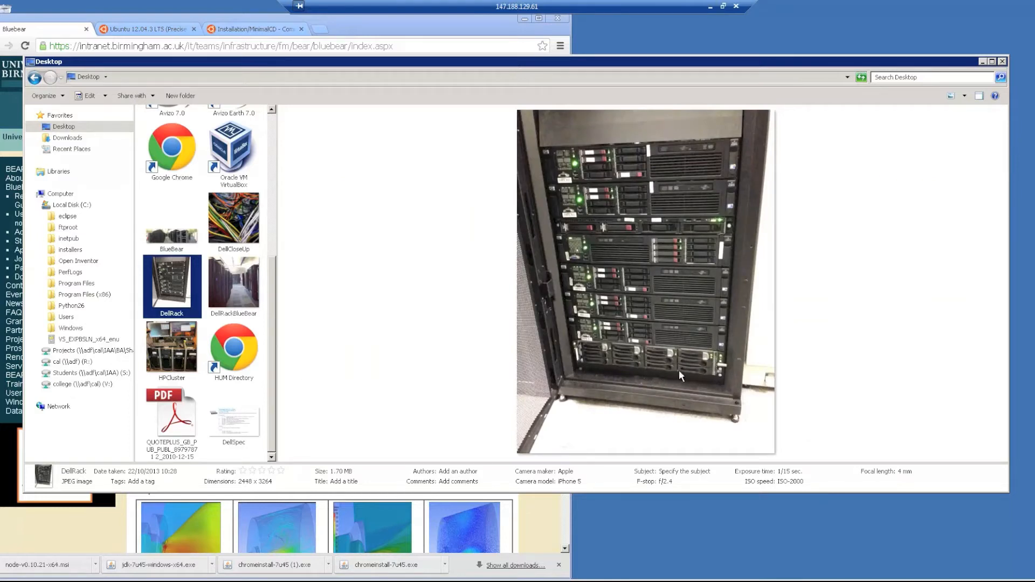
pyautogui.click(244, 424)
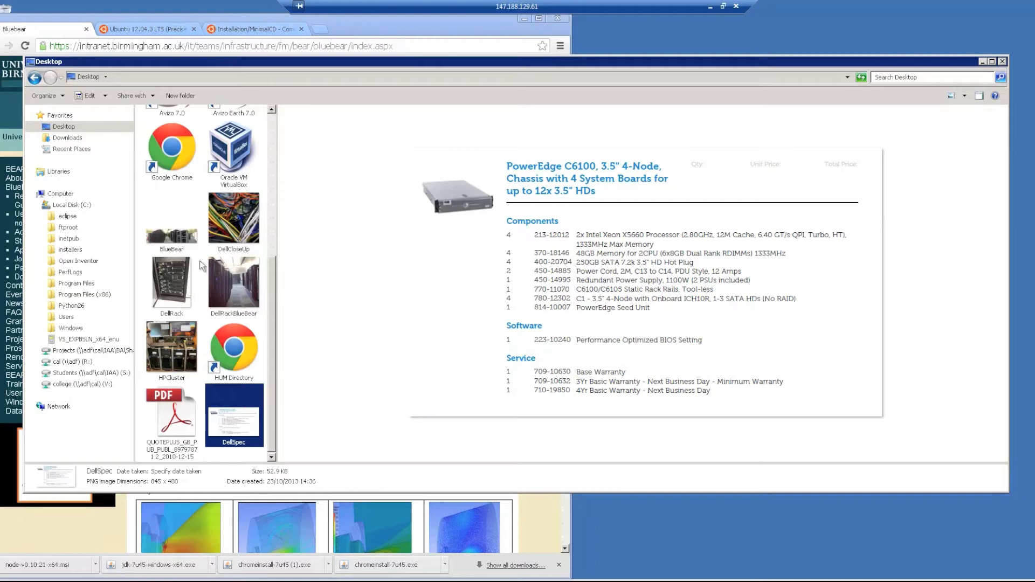
pyautogui.click(238, 236)
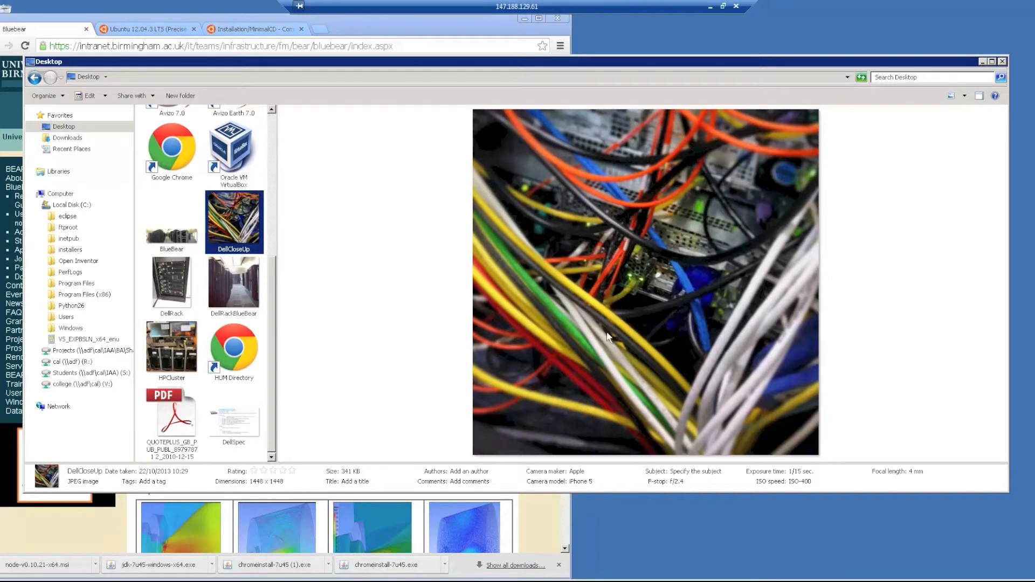
# Preview HPCluster and DellSpec again, then minimize Explorer and bring Task Manager forward.
pyautogui.click(180, 358)
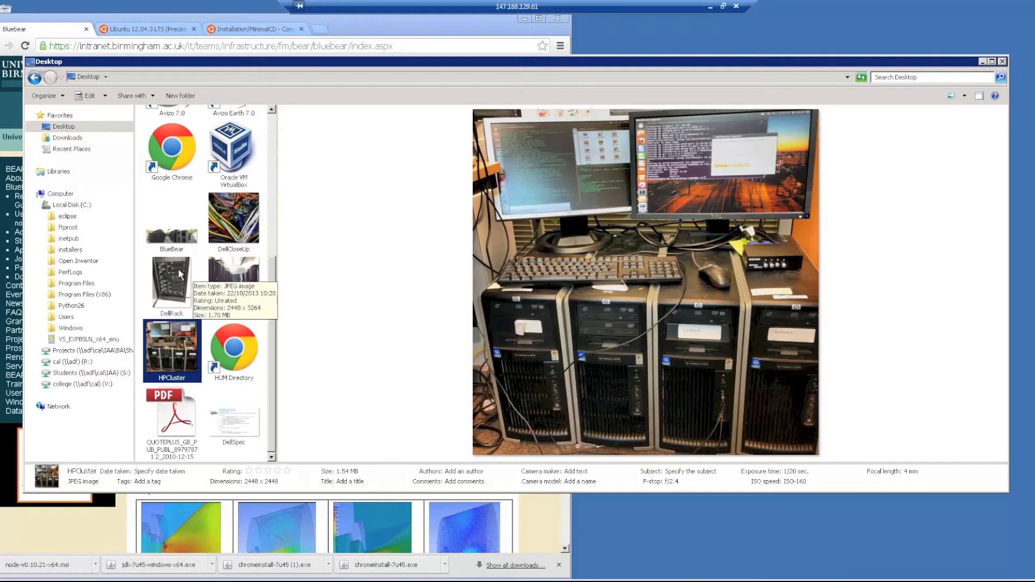
pyautogui.click(239, 423)
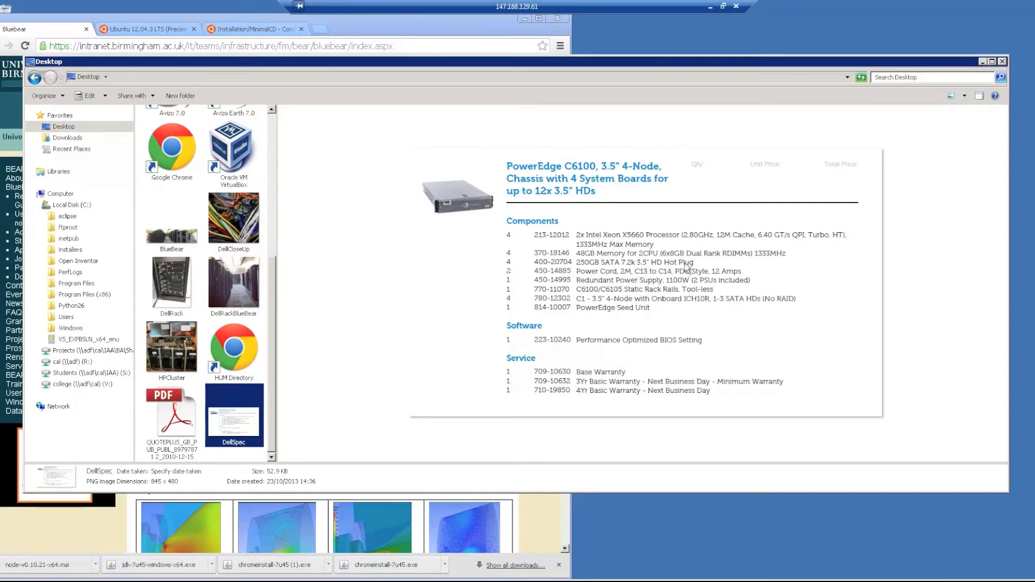
pyautogui.click(982, 62)
pyautogui.click(860, 149)
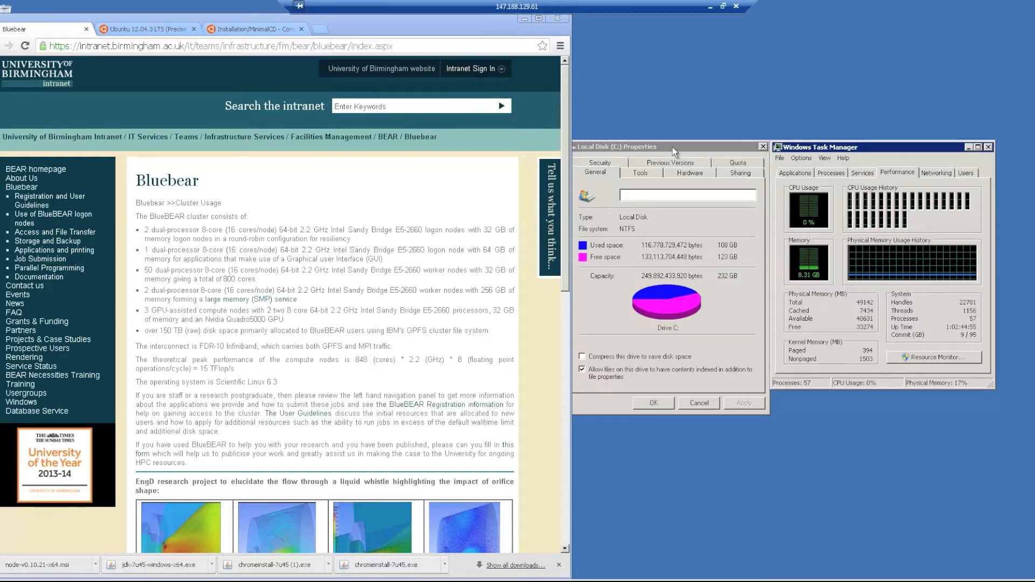
# Nudge the Local Disk (C:) properties aside and bring up VirtualBox Manager from the taskbar.
pyautogui.moveTo(672, 147); pyautogui.dragTo(665, 147)
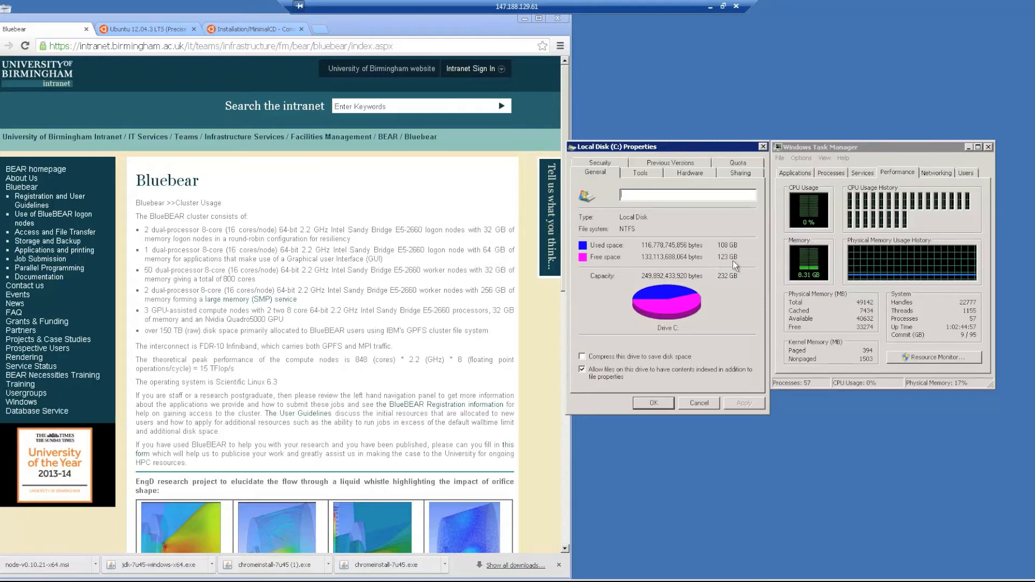
pyautogui.click(455, 21)
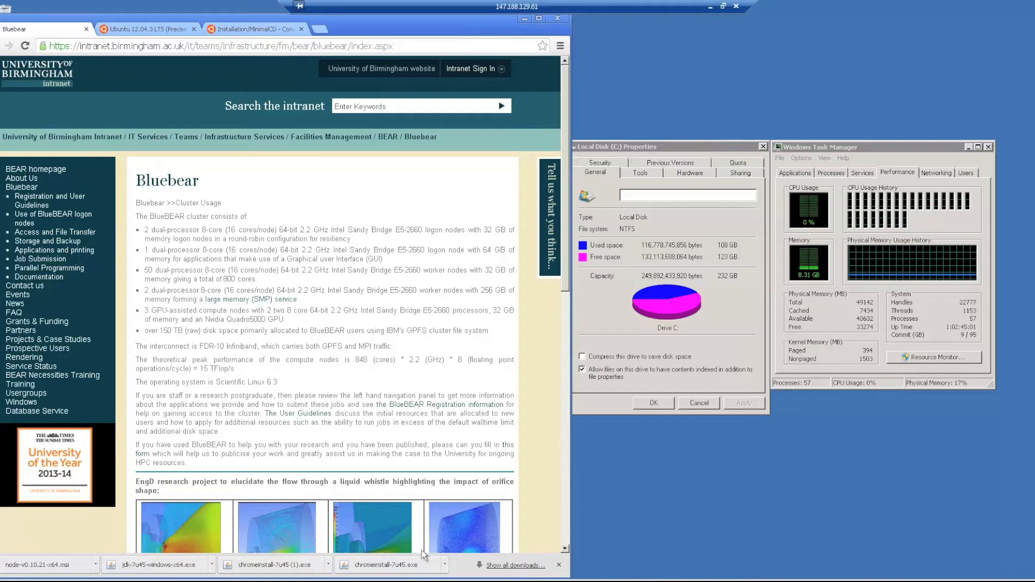
pyautogui.click(346, 581)
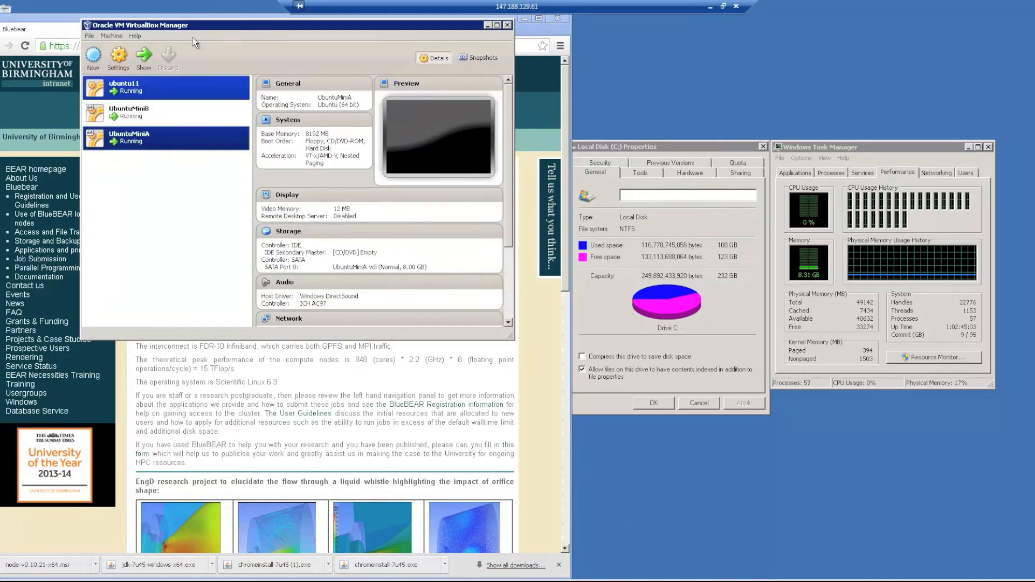
# Move VirtualBox Manager right and show ubuntu11's details beside the Ubuntu 12.04.3 LTS page.
pyautogui.moveTo(212, 26); pyautogui.dragTo(289, 56)
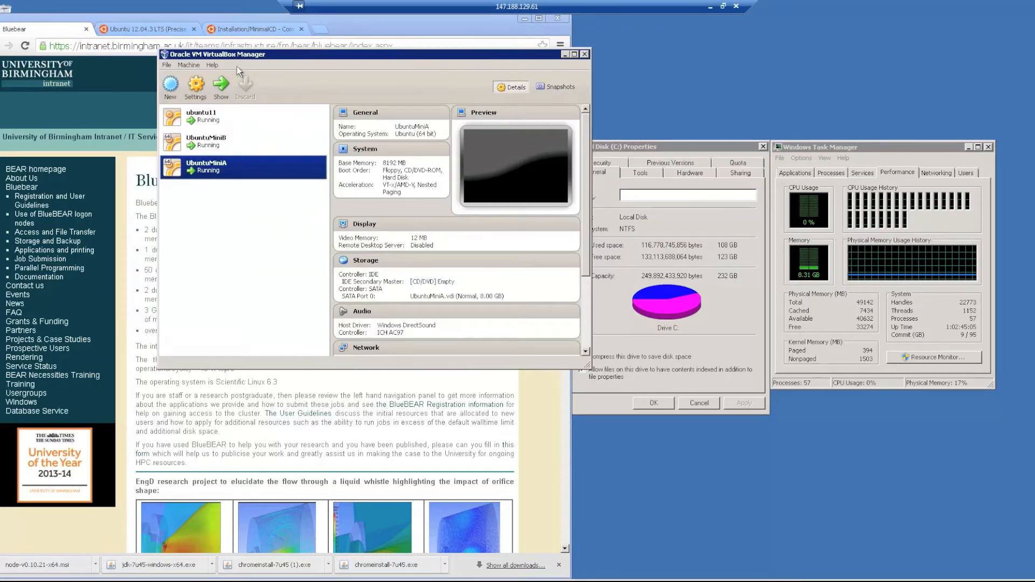
pyautogui.click(210, 116)
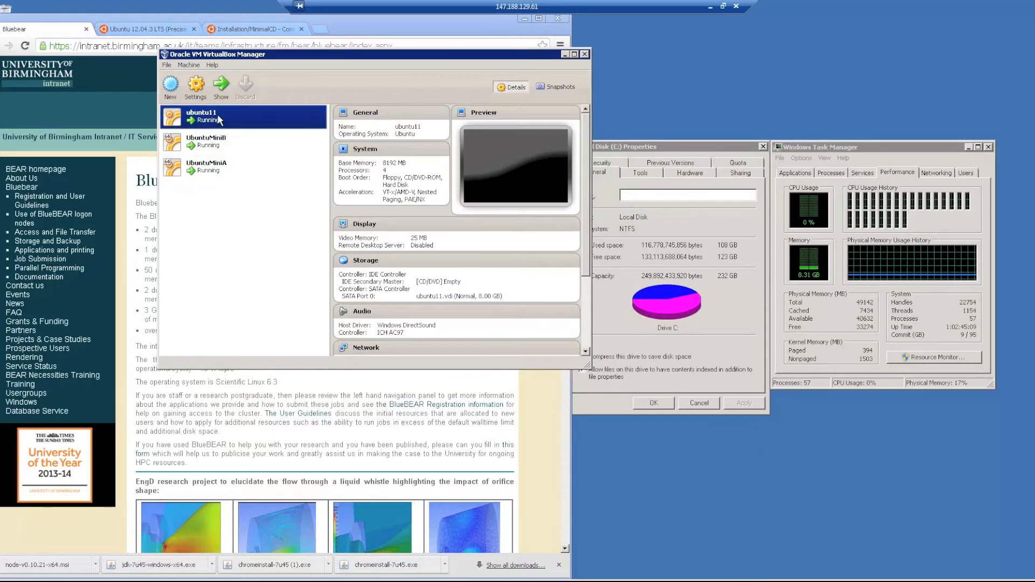
pyautogui.moveTo(277, 59); pyautogui.dragTo(477, 71)
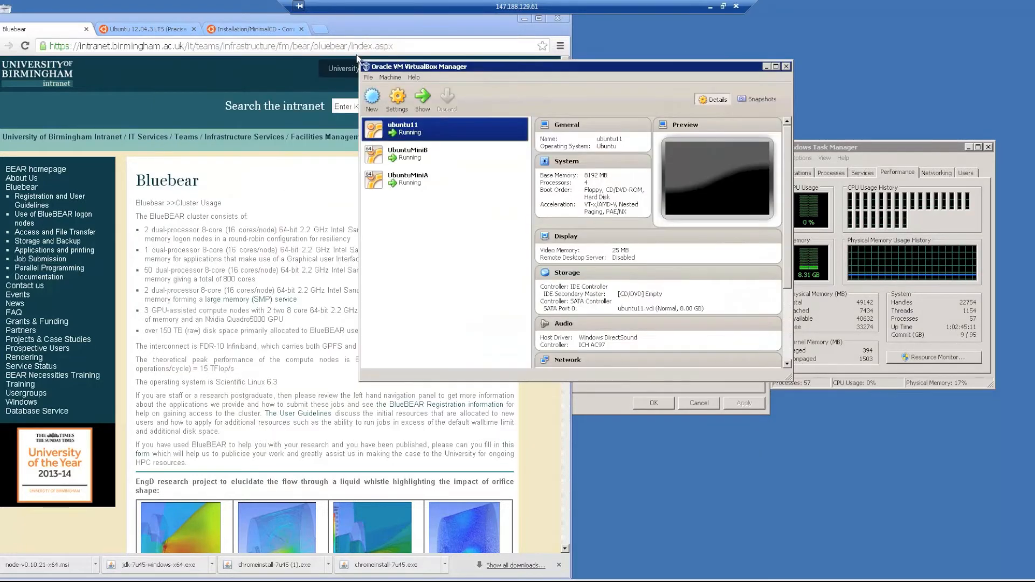
pyautogui.click(136, 30)
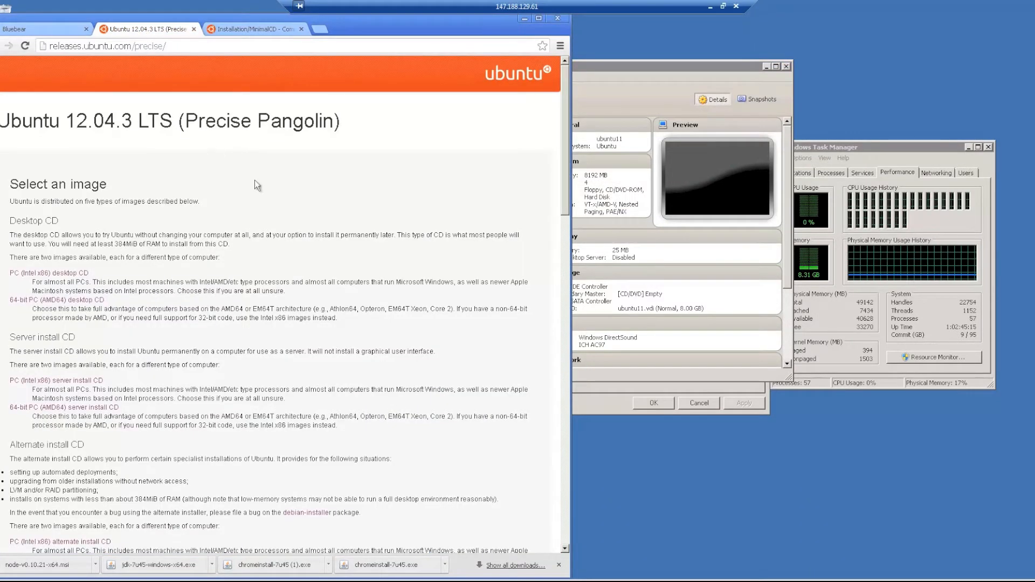
pyautogui.click(584, 78)
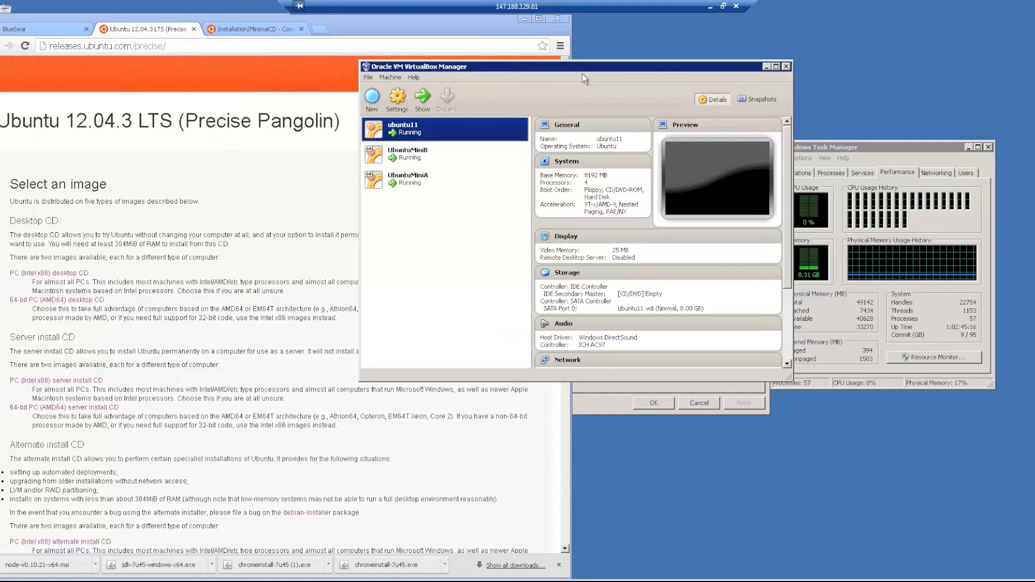
# Open the running ubuntu11 machine's window and unlock its desktop with the user password.
pyautogui.doubleClick(415, 129)
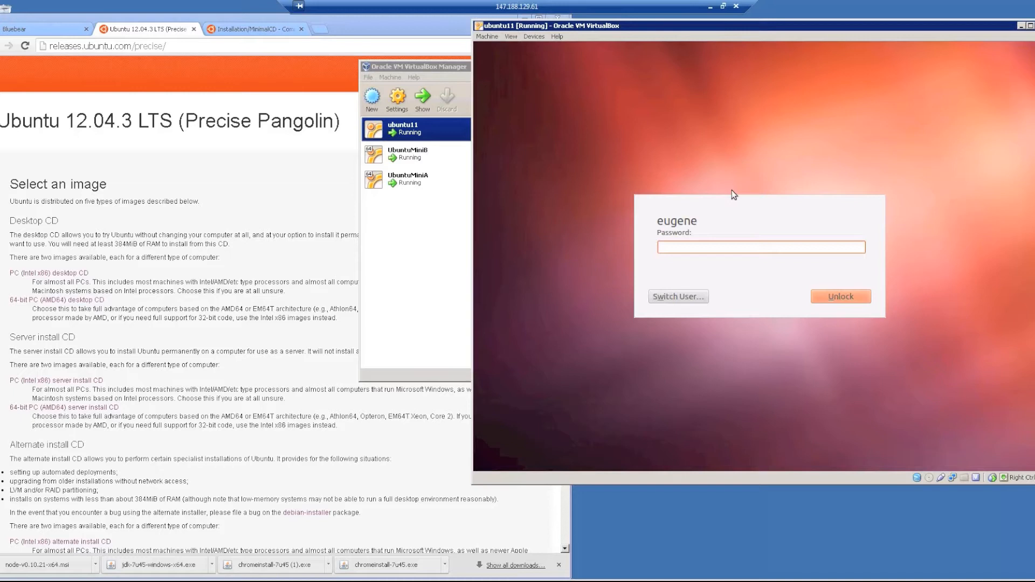
pyautogui.write('******')
pyautogui.press('BackSpace')
pyautogui.press('BackSpace')
pyautogui.press('BackSpace')
pyautogui.press('BackSpace')
pyautogui.press('BackSpace')
pyautogui.press('BackSpace')
pyautogui.write('*****')
pyautogui.press('Return')
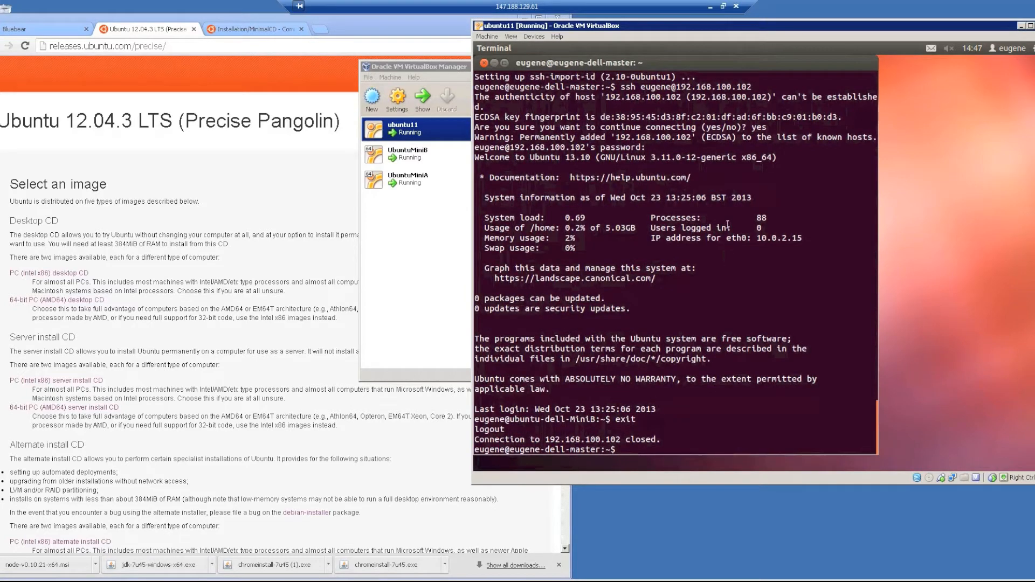
# Bring up the ubuntu11, UbuntuMiniB and UbuntuMiniA consoles, then show UbuntuMiniA's details.
pyautogui.click(425, 68)
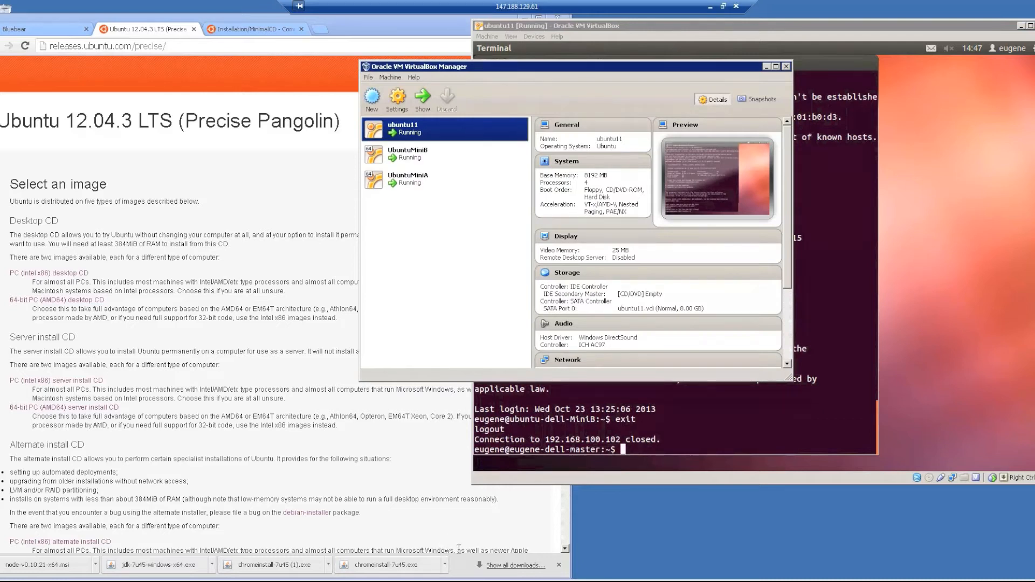
pyautogui.hotkey('alt', 'Tab')
pyautogui.hotkey('alt', 'Tab')
pyautogui.hotkey('alt', 'Tab')
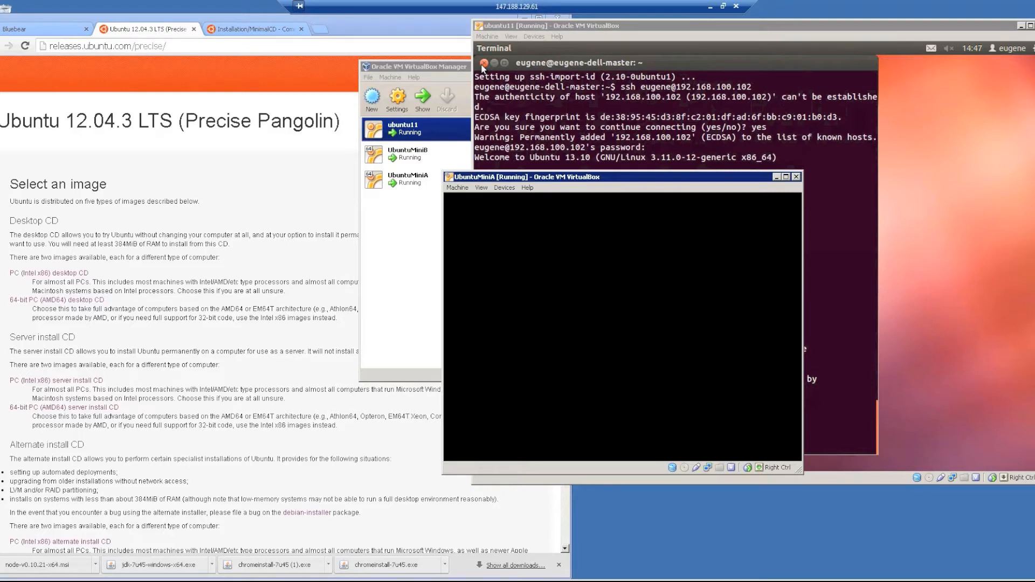
pyautogui.hotkey('alt', 'Tab')
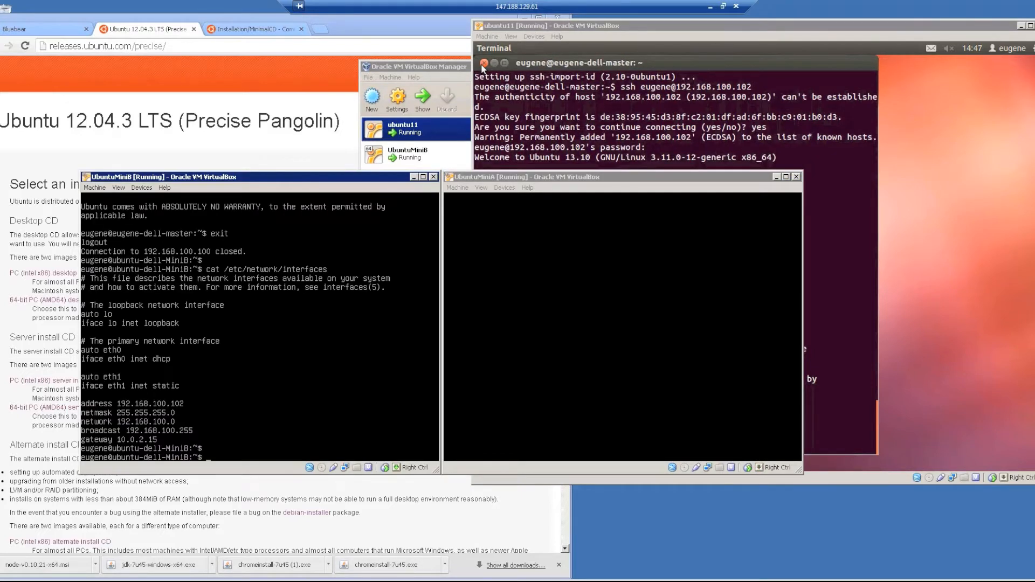
pyautogui.hotkey('alt', 'Tab')
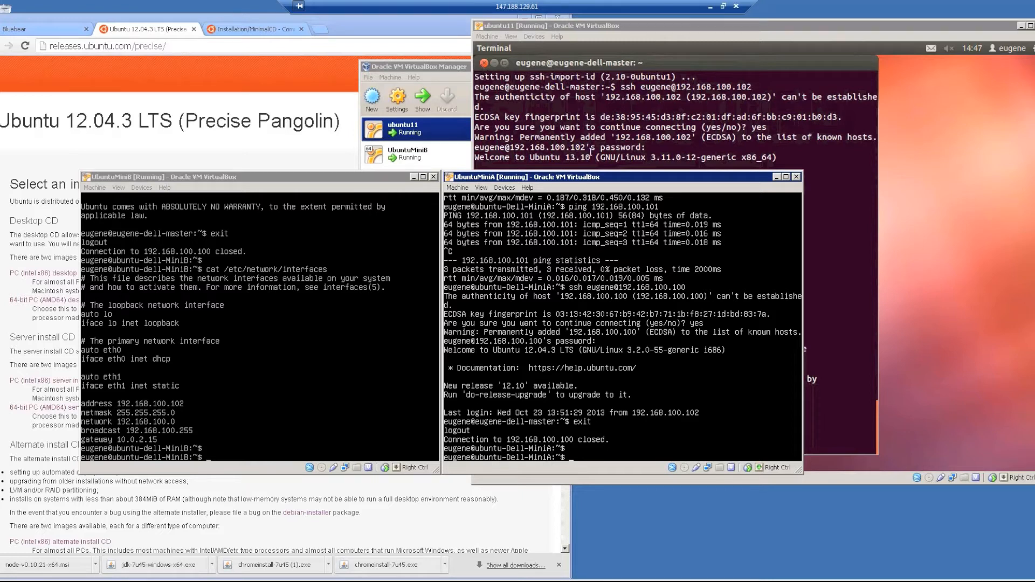
pyautogui.click(700, 138)
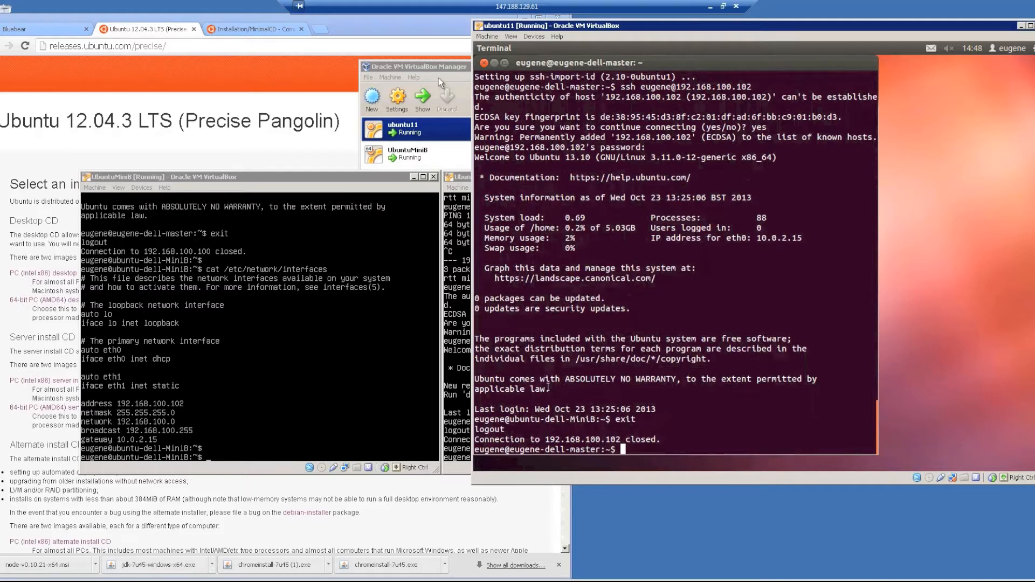
pyautogui.click(461, 182)
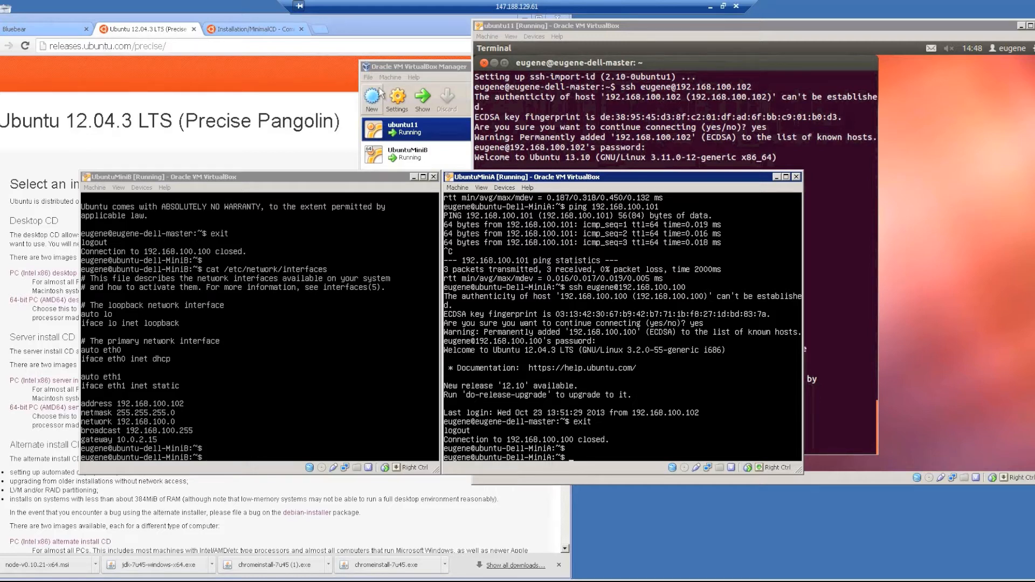
pyautogui.click(416, 67)
pyautogui.click(415, 183)
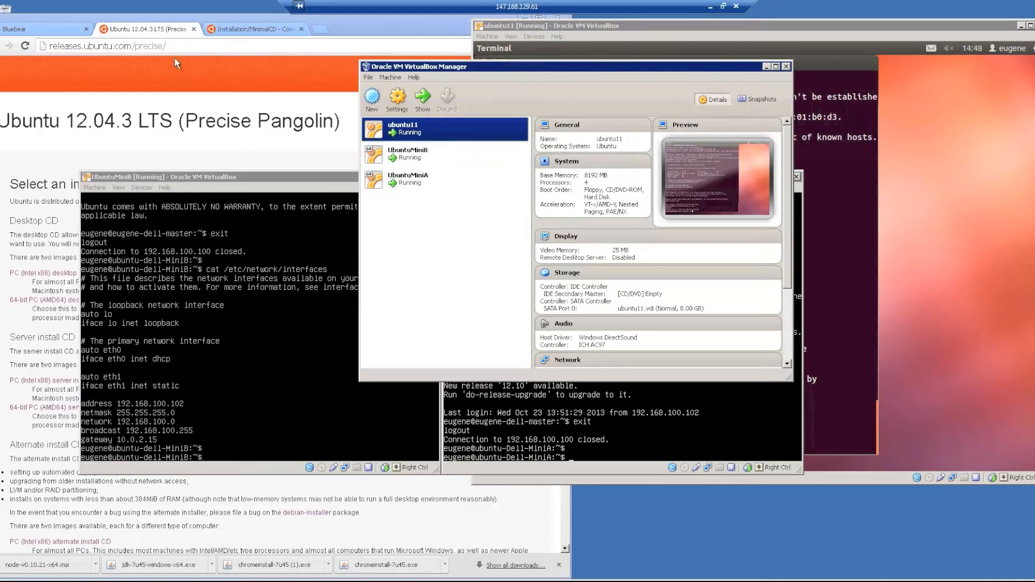
# On the Installation/MinimalCD page, jump to the 64-bit PC (amd64, x86_64) download section.
pyautogui.click(249, 29)
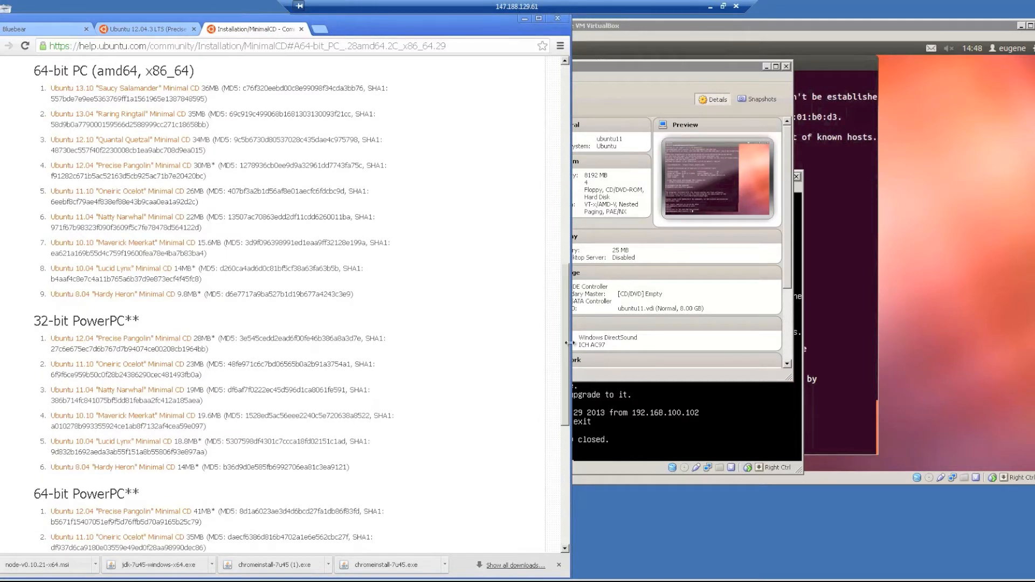
pyautogui.scroll(1, 324, 243)
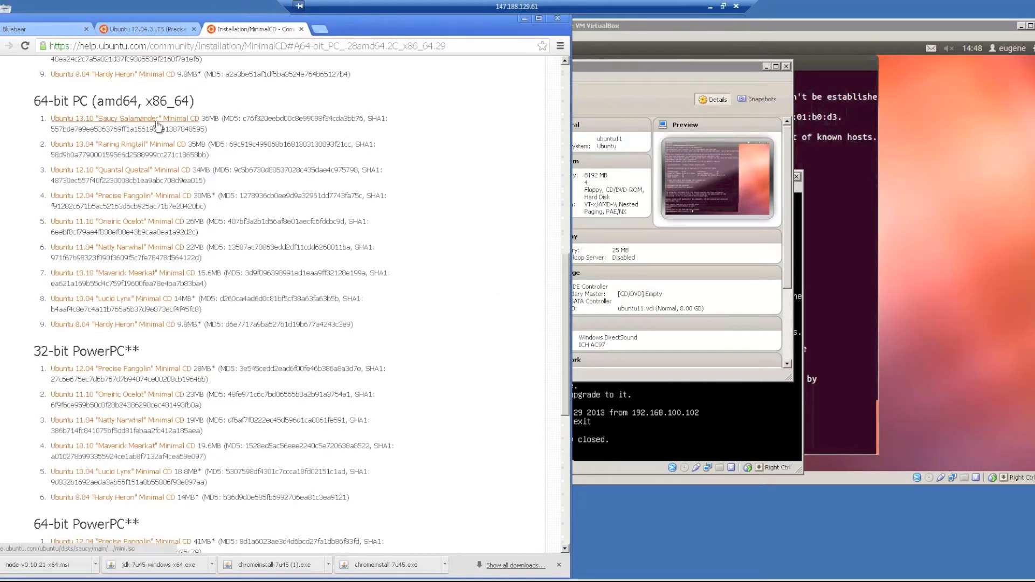
pyautogui.moveTo(202, 118); pyautogui.dragTo(219, 119)
pyautogui.click(222, 133)
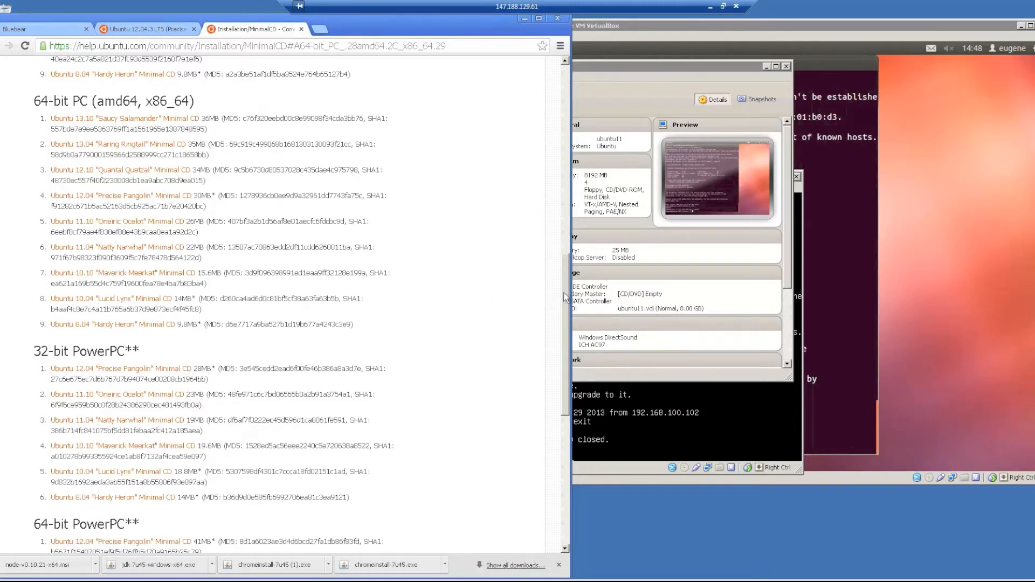
pyautogui.moveTo(564, 292); pyautogui.dragTo(558, 102)
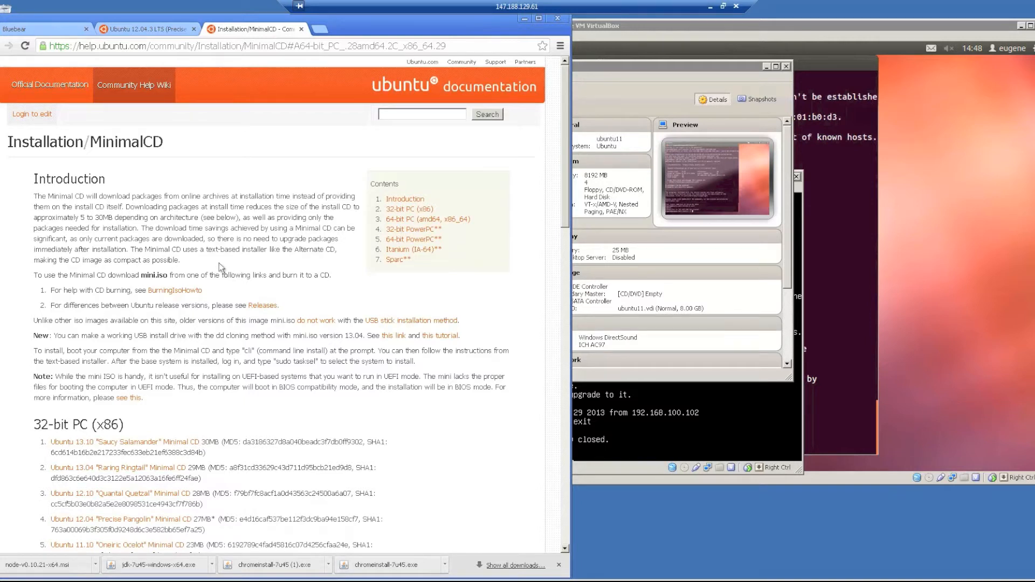
pyautogui.click(419, 225)
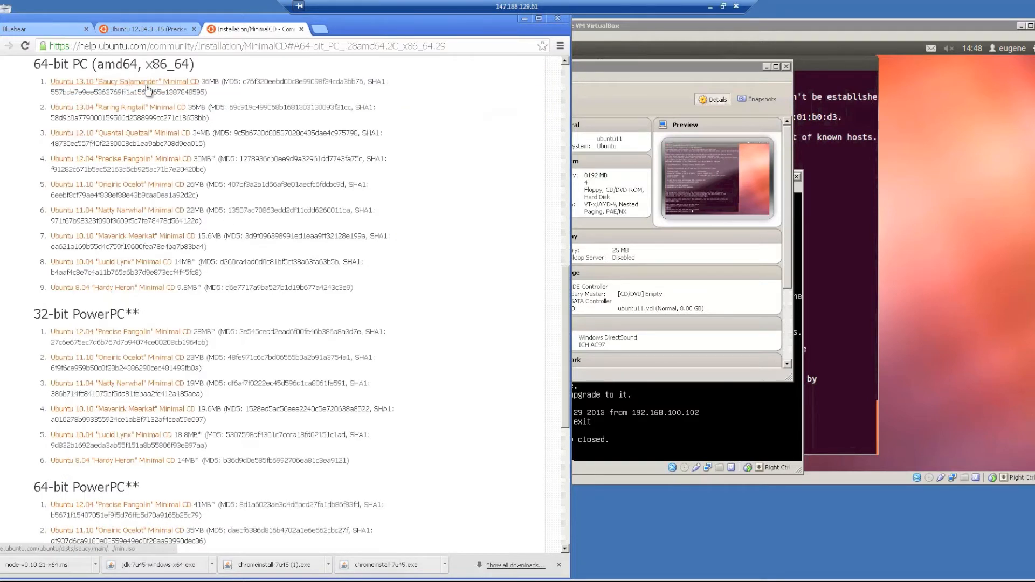
# Start a new virtual machine named UbuntuMiniC with version Ubuntu (64 bit).
pyautogui.click(643, 241)
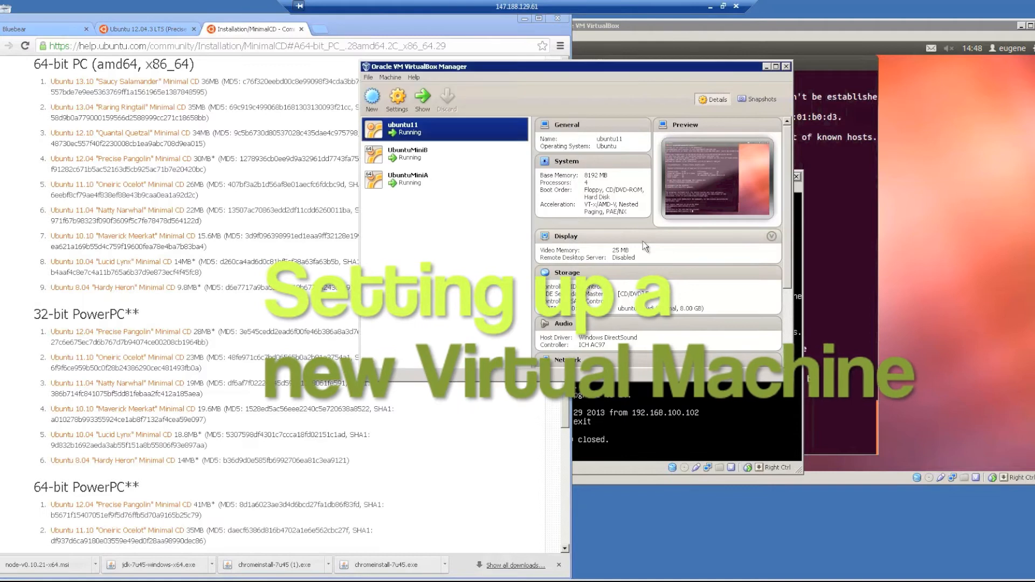
pyautogui.click(372, 98)
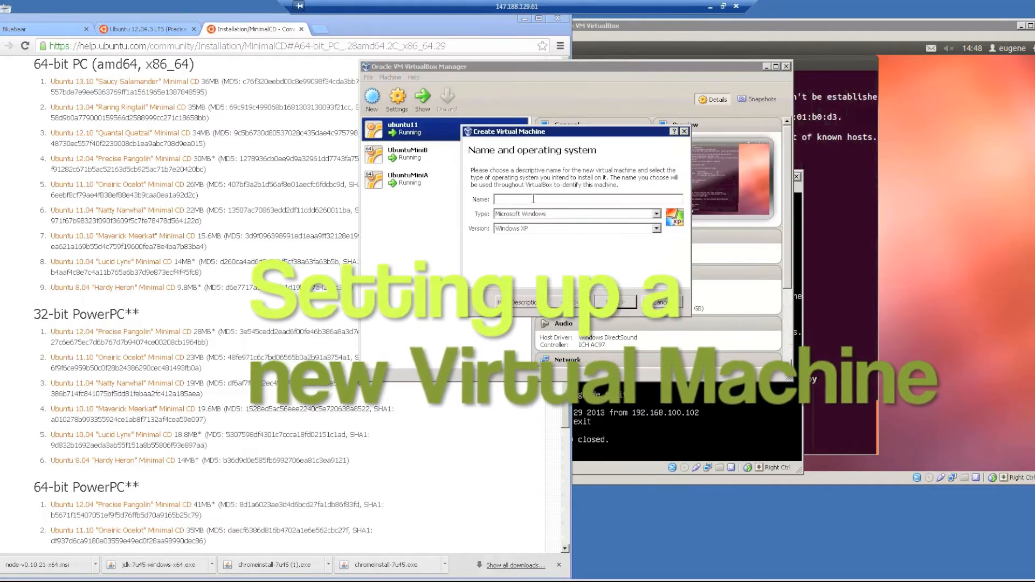
pyautogui.write('UbuntuMiniC')
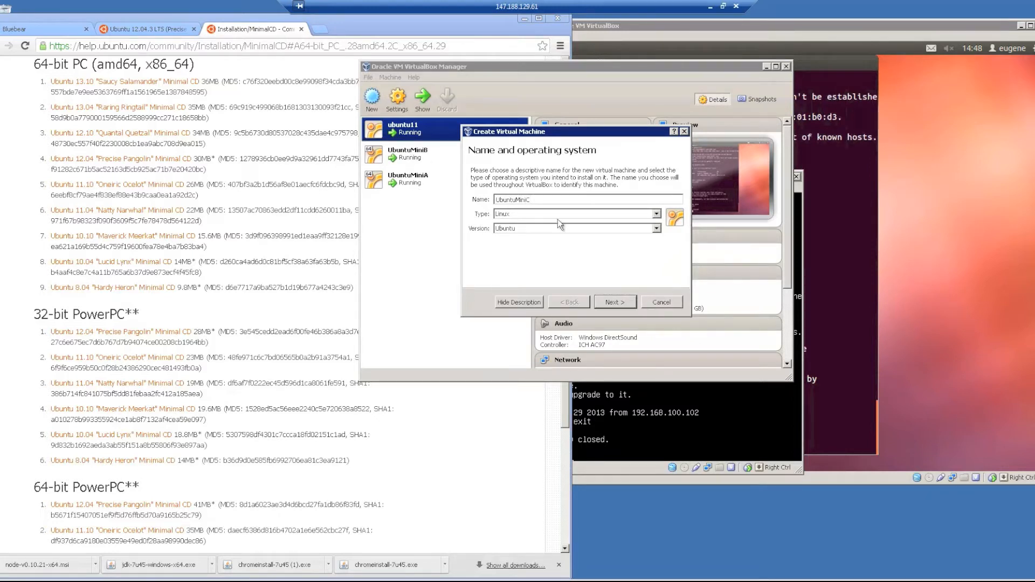
pyautogui.click(560, 227)
pyautogui.scroll(-1, 542, 294)
pyautogui.click(538, 293)
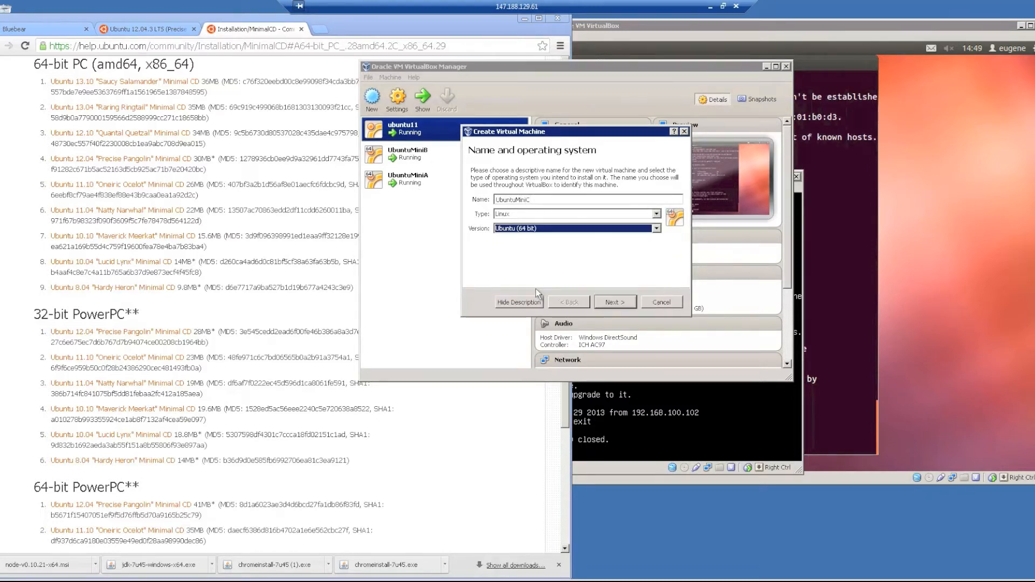
pyautogui.click(607, 303)
# Give it 8192 MB memory and a new fixed-size 8.00 GB VDI disk, then create it.
pyautogui.moveTo(475, 207); pyautogui.dragTo(503, 209)
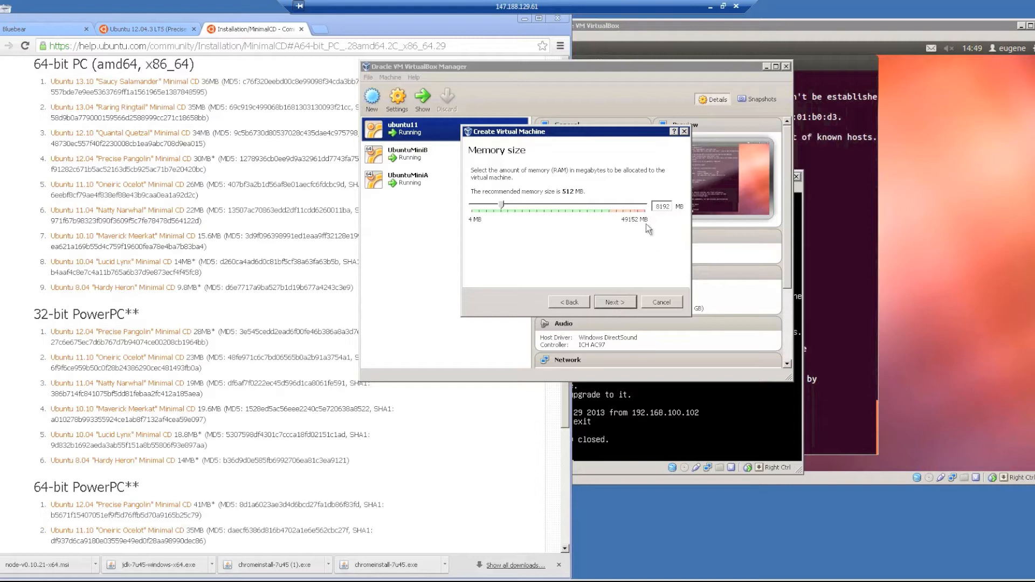
pyautogui.click(619, 302)
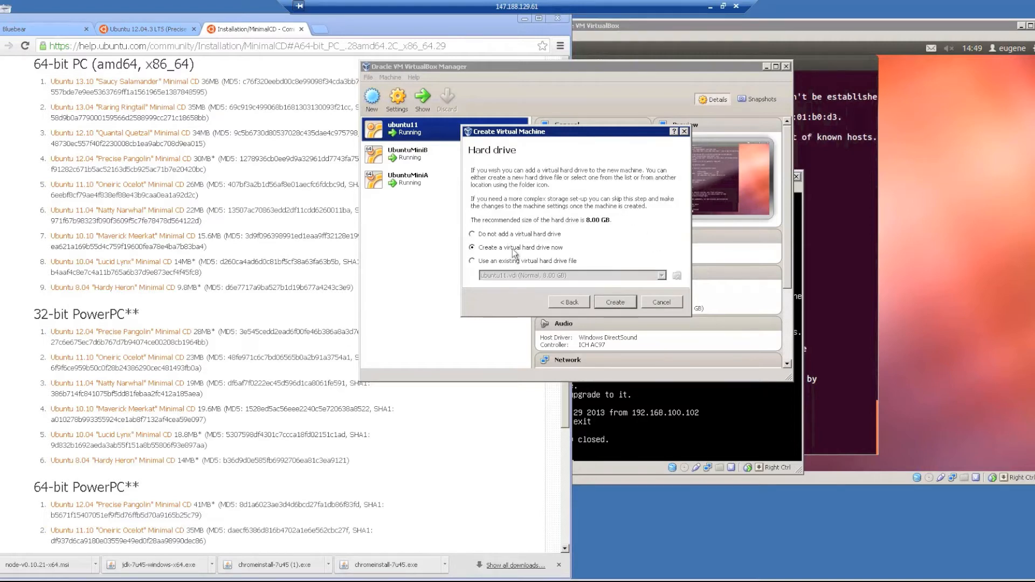
pyautogui.click(615, 303)
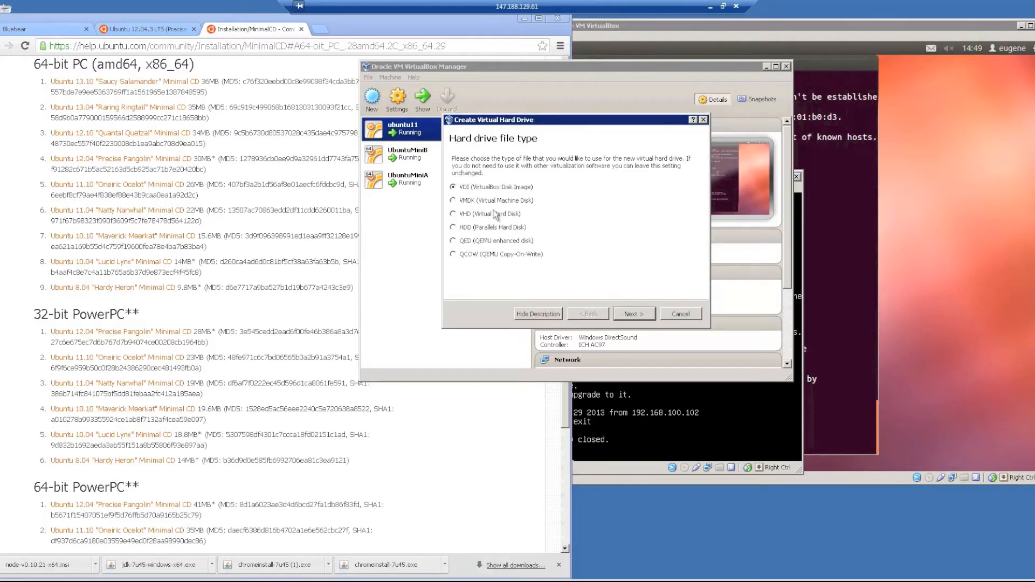
pyautogui.click(637, 318)
pyautogui.click(475, 245)
pyautogui.click(616, 312)
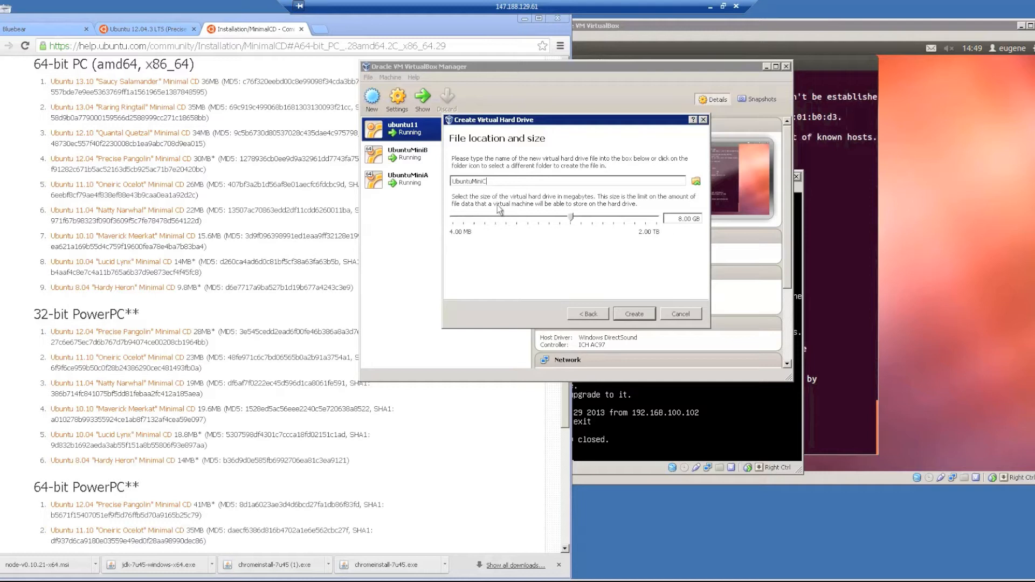
pyautogui.click(644, 316)
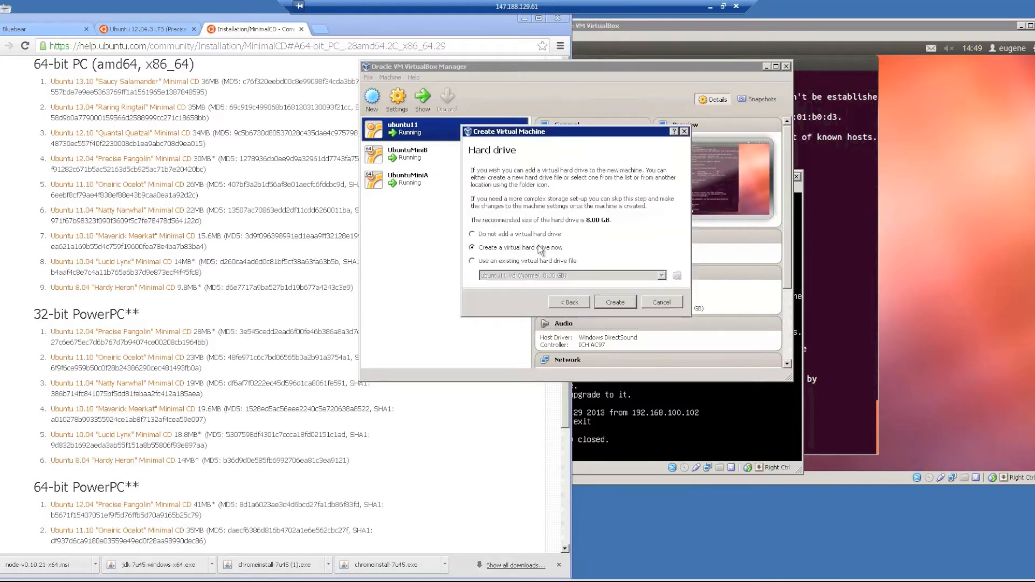
pyautogui.click(615, 302)
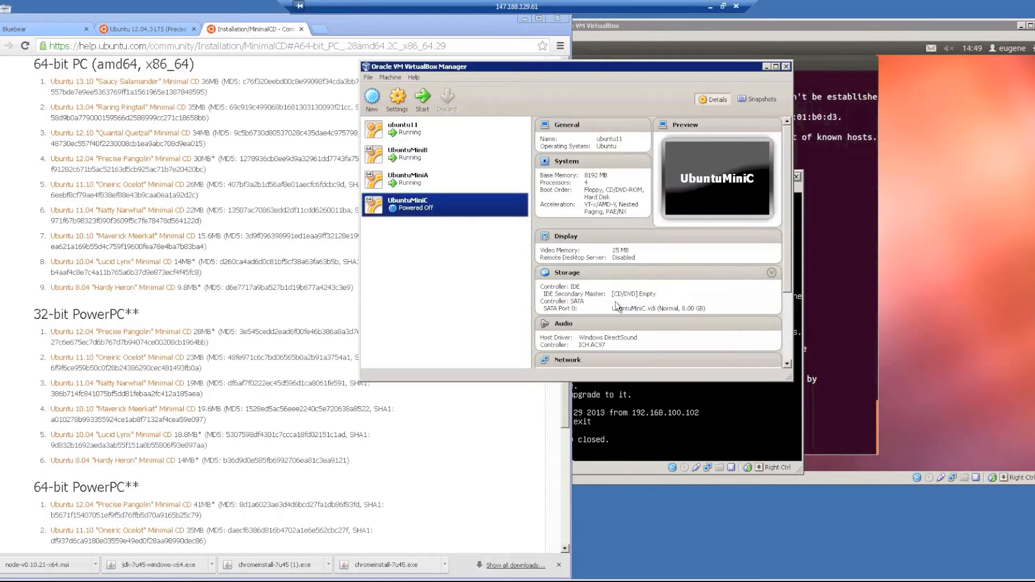
# Open UbuntuMiniC's settings and review the General Basic, Advanced and Description tabs.
pyautogui.click(398, 97)
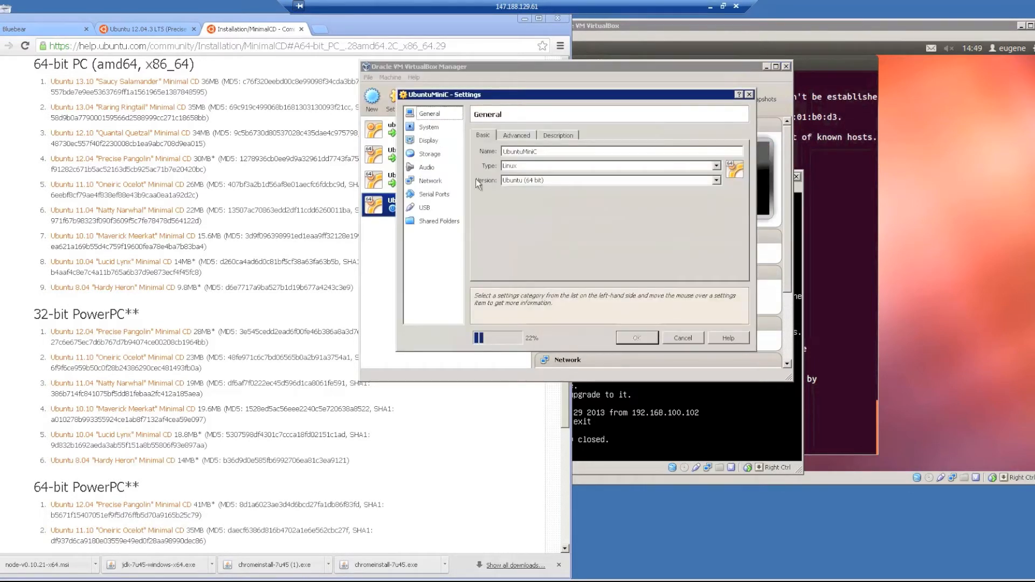
pyautogui.click(512, 133)
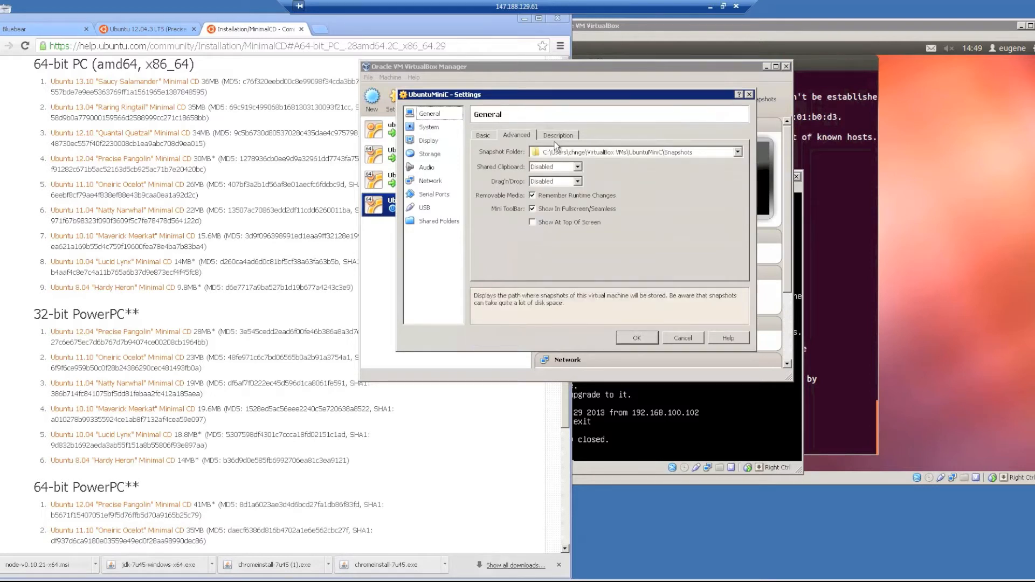
pyautogui.click(557, 135)
pyautogui.click(519, 136)
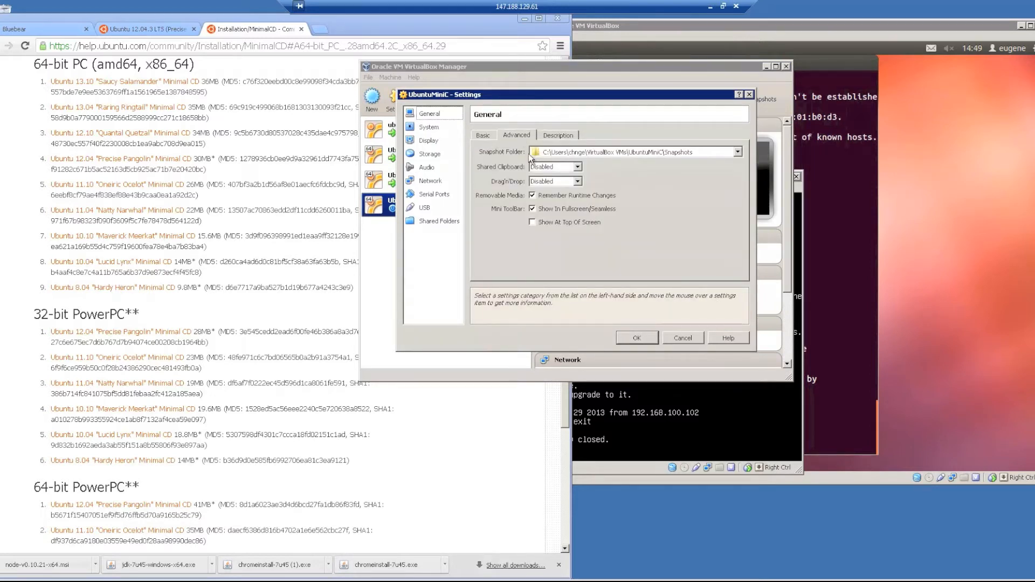
pyautogui.click(484, 136)
pyautogui.click(516, 136)
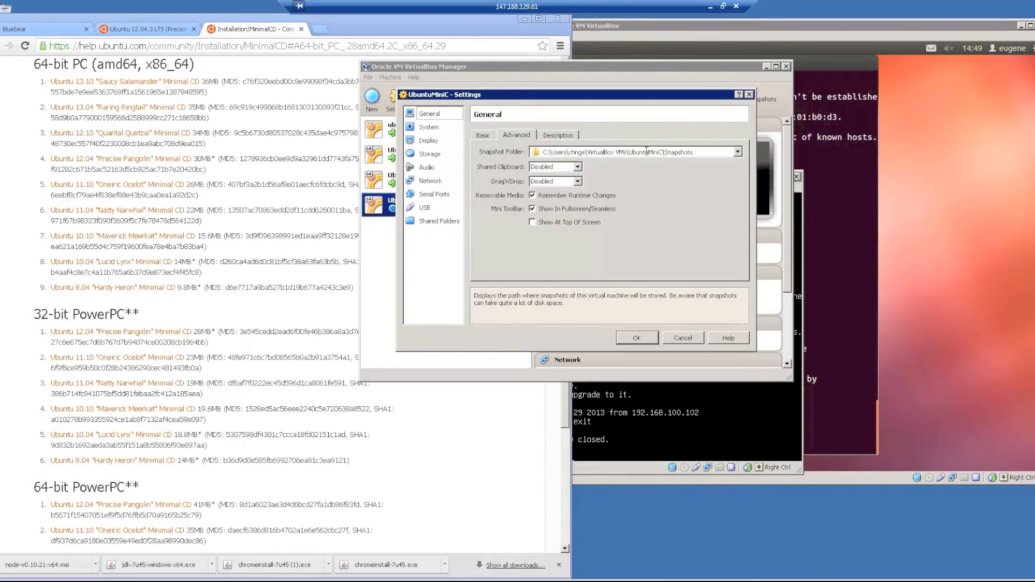
pyautogui.click(482, 136)
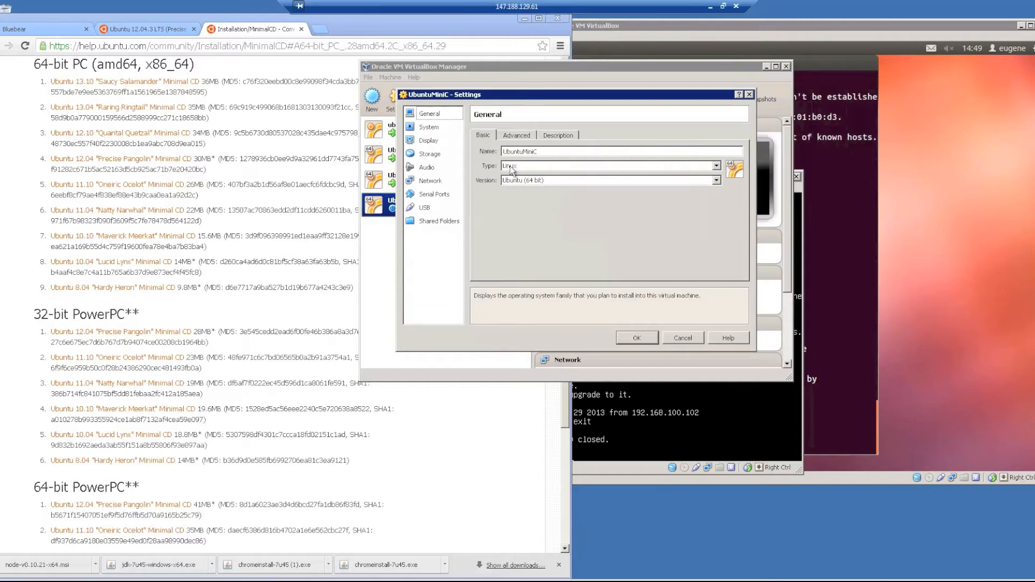
# Adjust the System > Processor count, checking host CPU and memory in Task Manager.
pyautogui.click(431, 128)
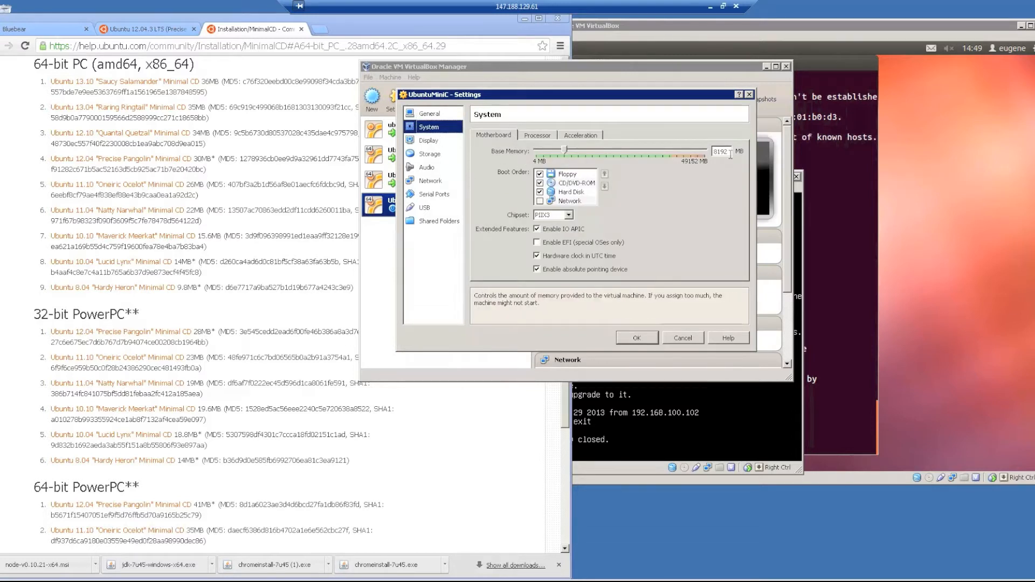
pyautogui.click(537, 135)
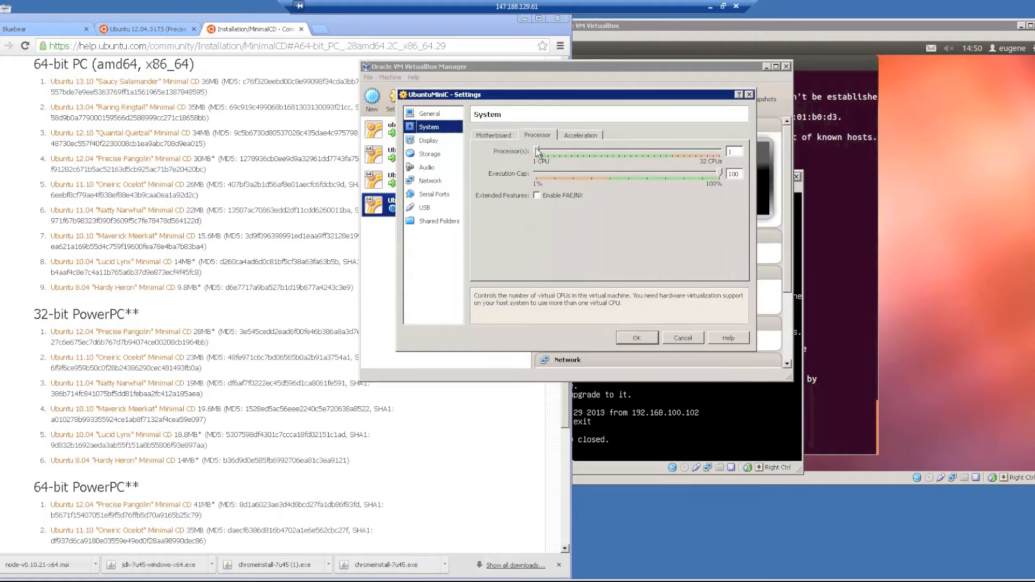
pyautogui.moveTo(538, 151)
pyautogui.mouseDown()
pyautogui.moveTo(681, 150)
pyautogui.moveTo(549, 148)
pyautogui.mouseUp()
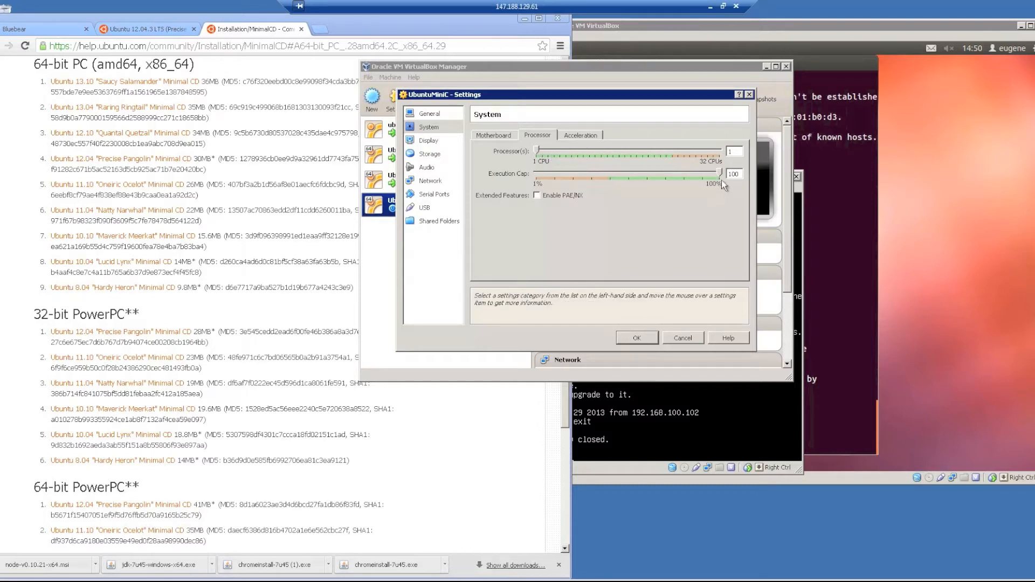
pyautogui.hotkey('alt', 'Tab')
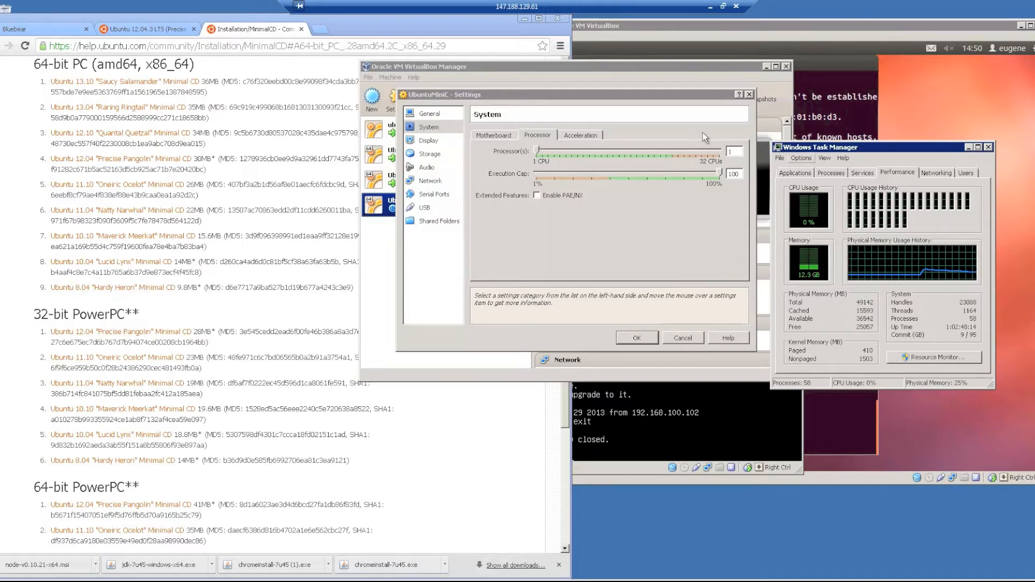
pyautogui.click(672, 200)
pyautogui.click(655, 159)
pyautogui.moveTo(655, 159); pyautogui.dragTo(540, 158)
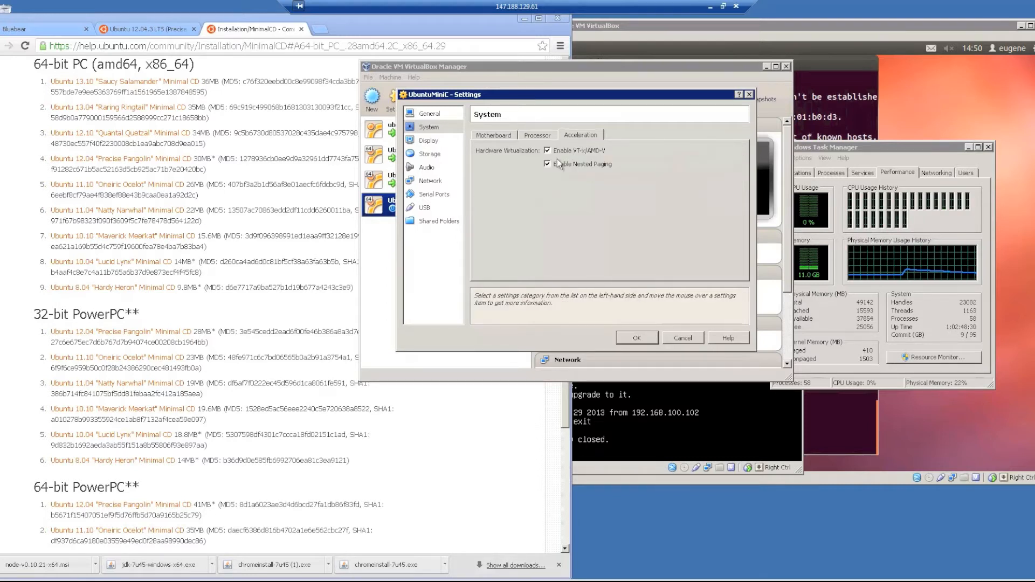
# Load mini.iso into UbuntuMiniC's empty optical drive in the Storage settings.
pyautogui.click(493, 134)
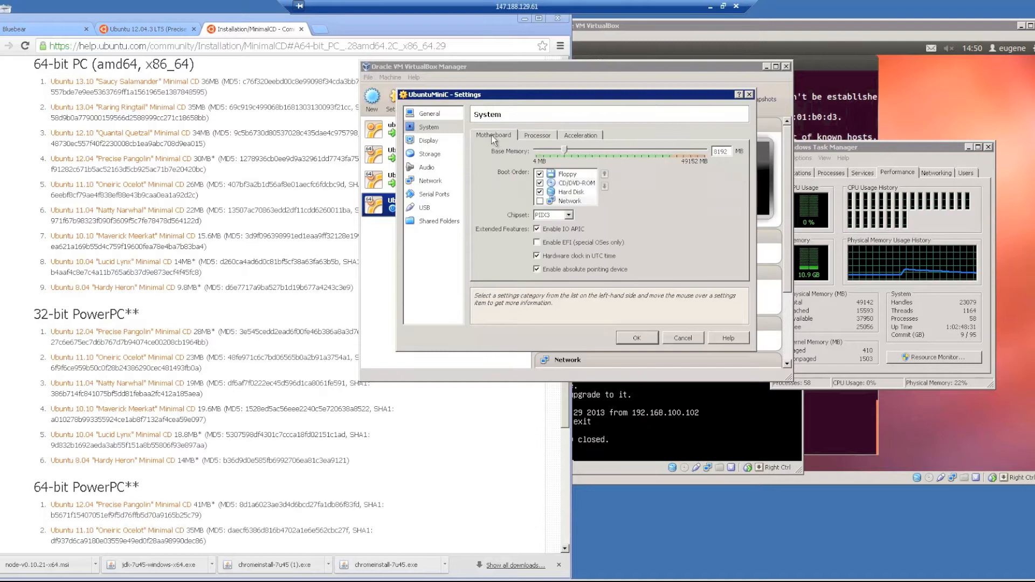
pyautogui.click(429, 141)
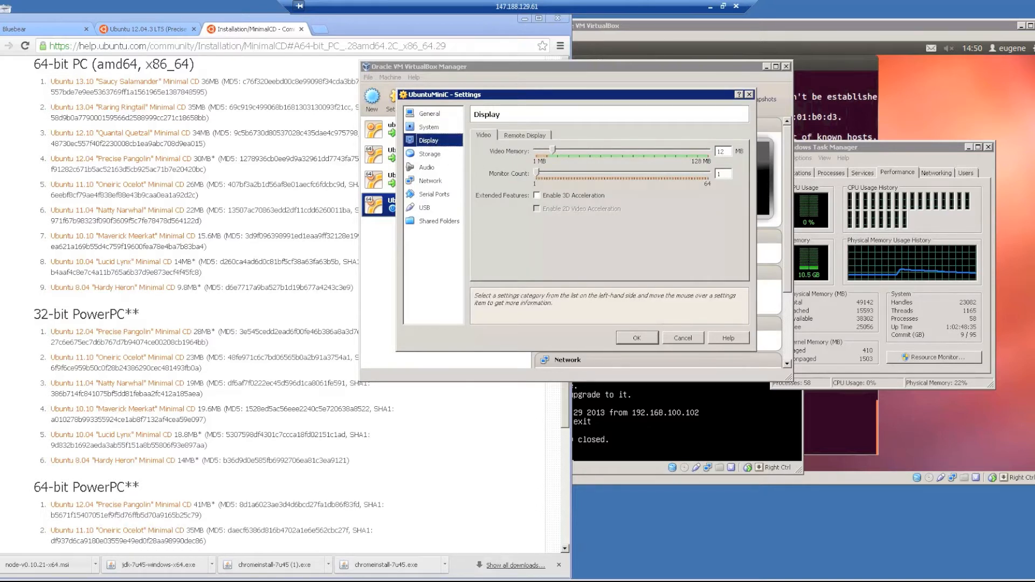
pyautogui.click(680, 427)
pyautogui.click(587, 93)
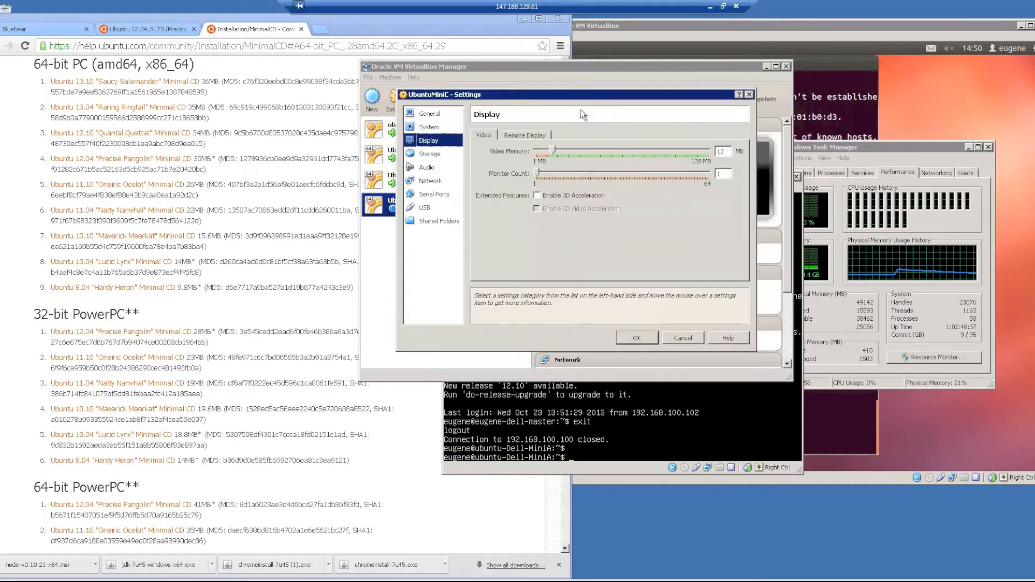
pyautogui.click(431, 157)
pyautogui.click(508, 162)
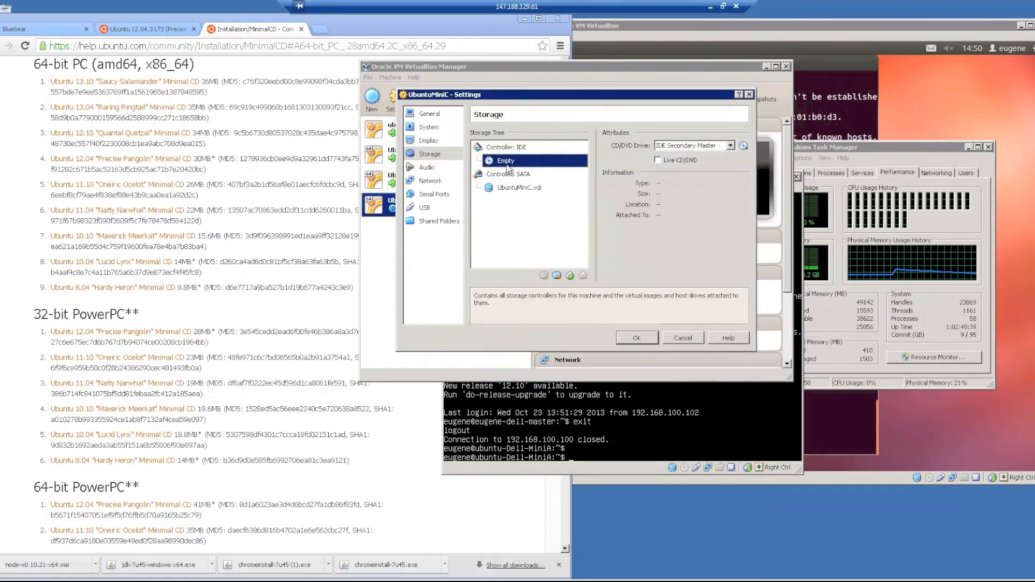
pyautogui.click(744, 145)
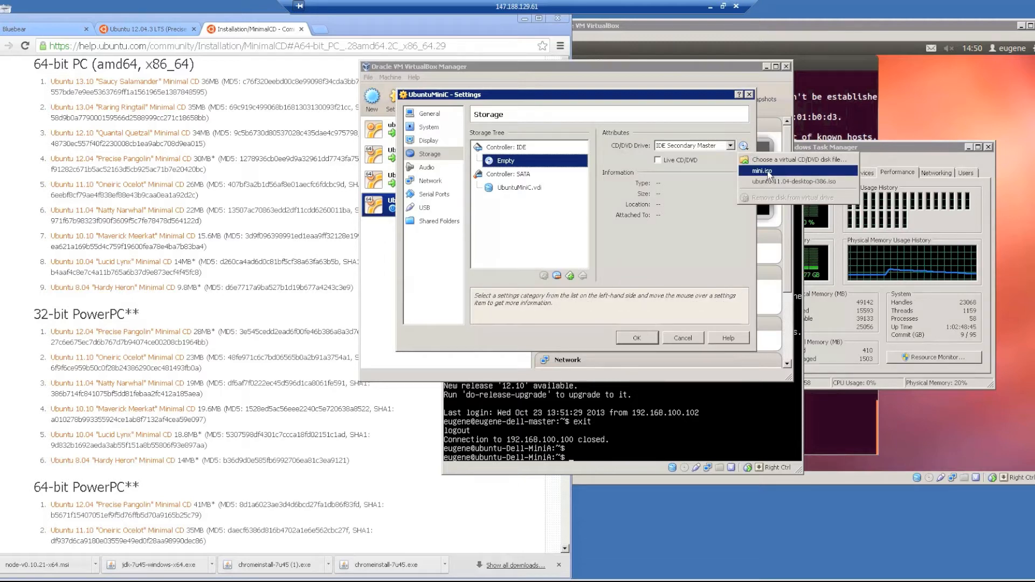
pyautogui.click(767, 171)
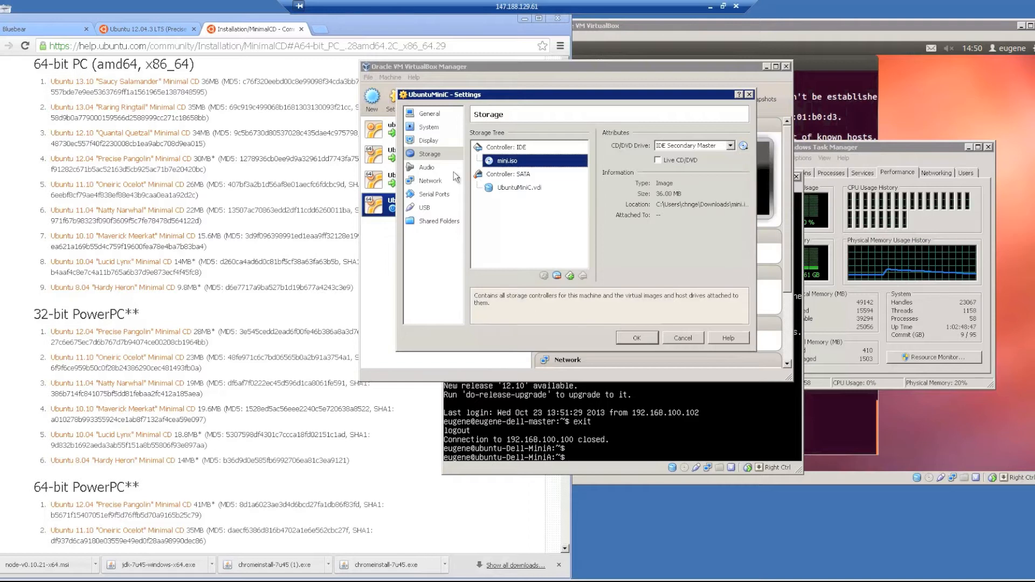
# Attach UbuntuMiniC's second network adapter to Internal Network and save the settings.
pyautogui.click(453, 169)
pyautogui.click(439, 181)
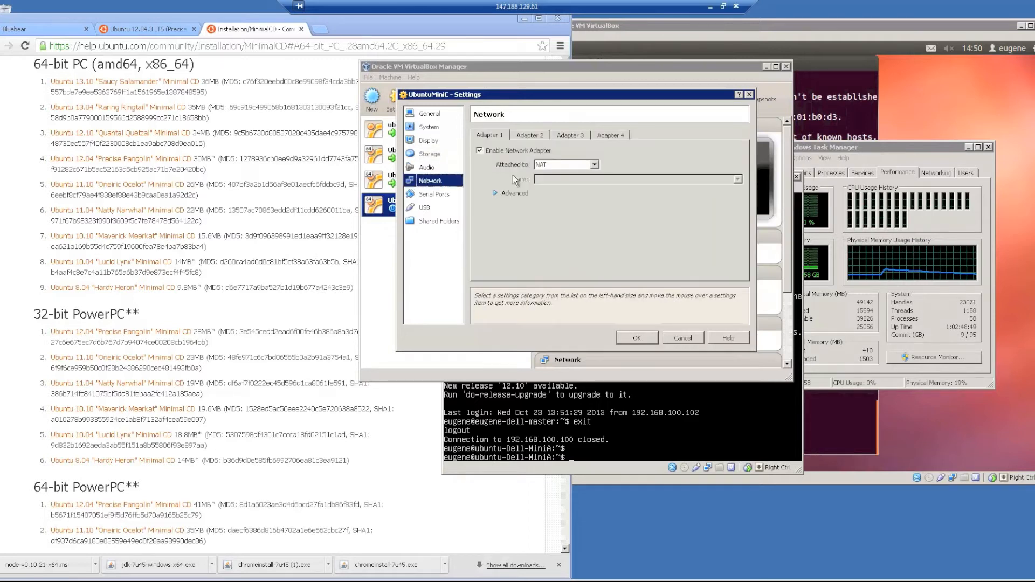
pyautogui.click(535, 136)
pyautogui.click(494, 137)
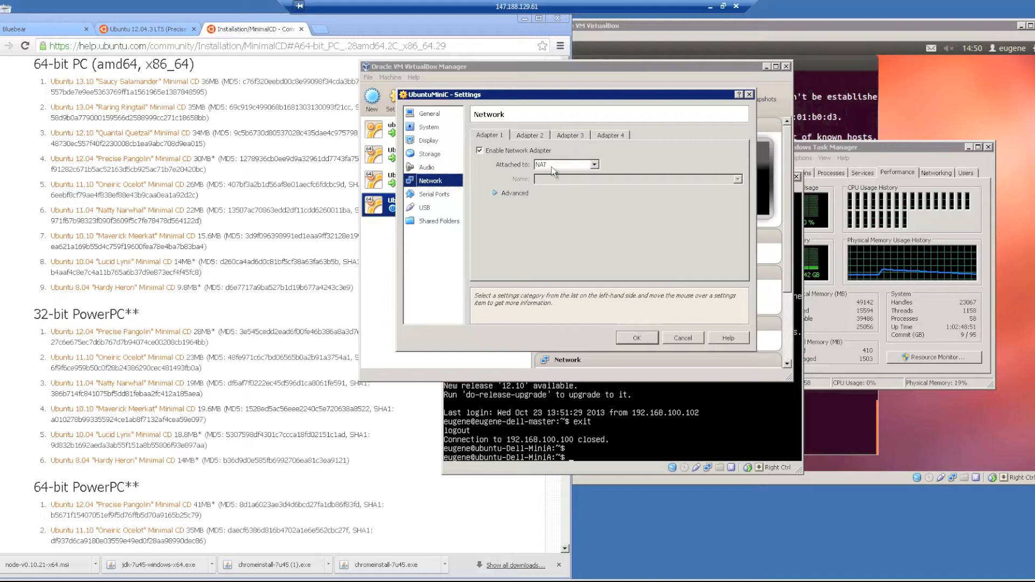
pyautogui.click(529, 136)
pyautogui.click(559, 166)
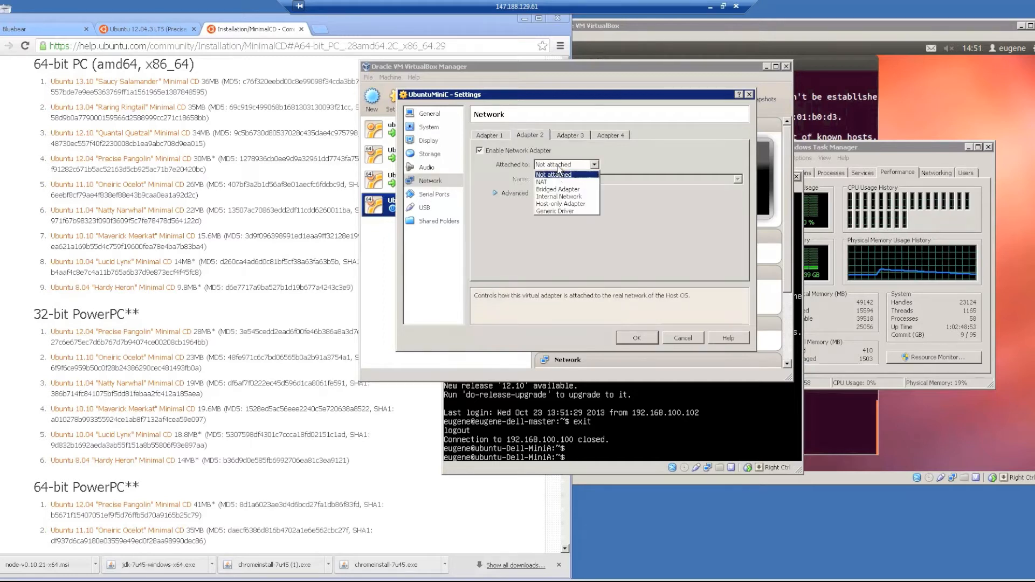
pyautogui.click(557, 198)
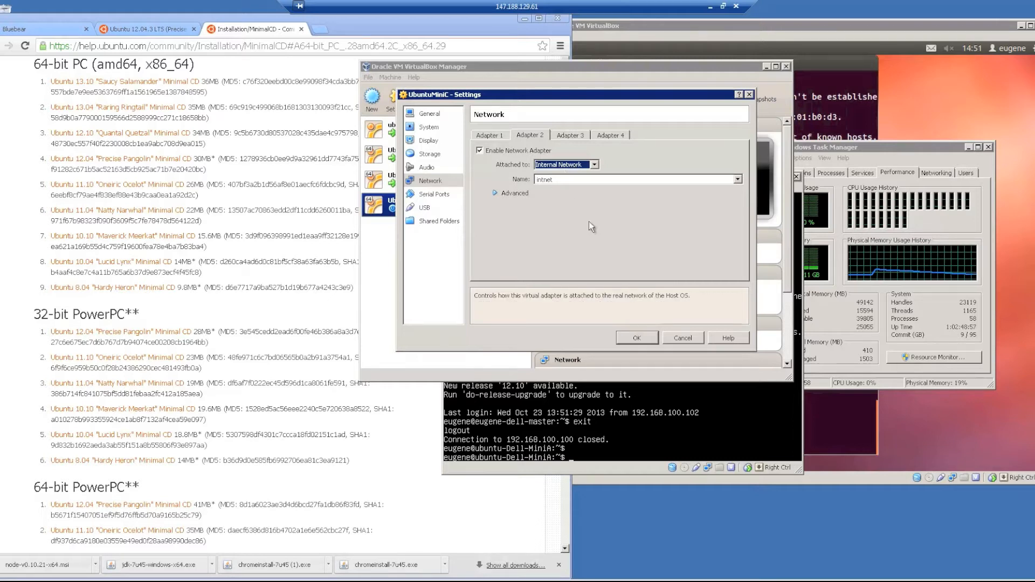
pyautogui.click(638, 338)
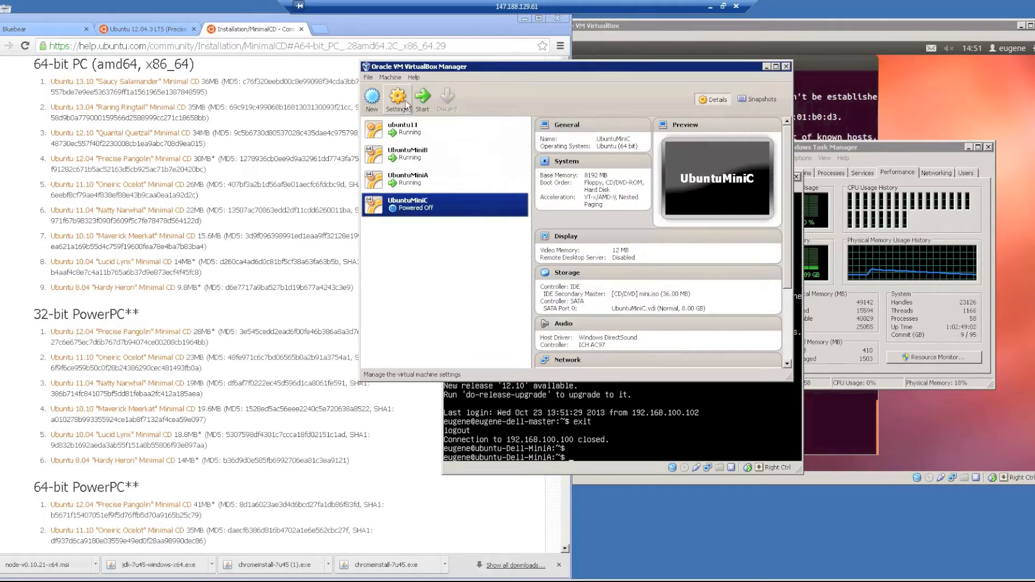
# Start UbuntuMiniC and move its window to the upper left of the screen.
pyautogui.moveTo(787, 229); pyautogui.dragTo(786, 308)
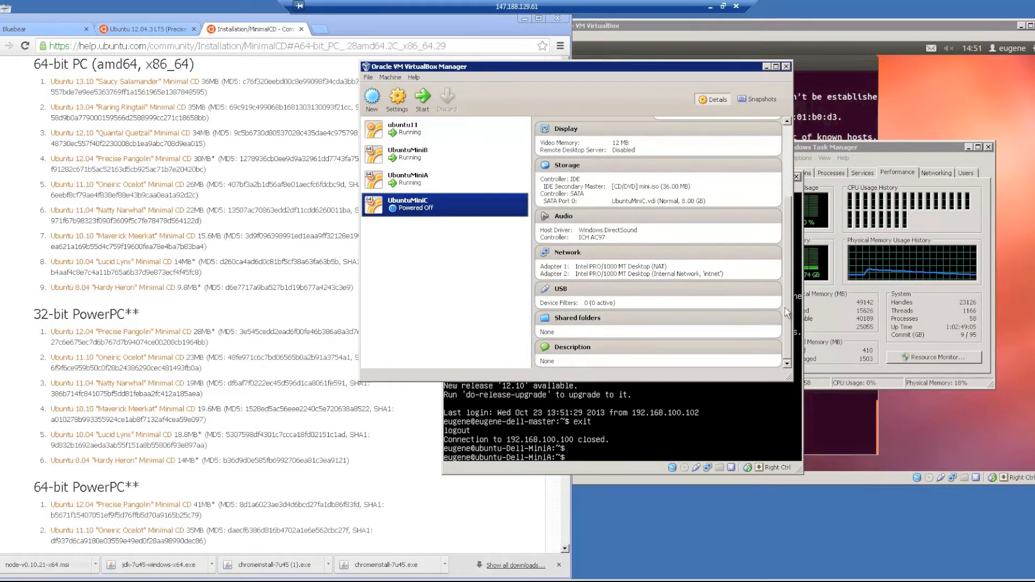
pyautogui.click(423, 100)
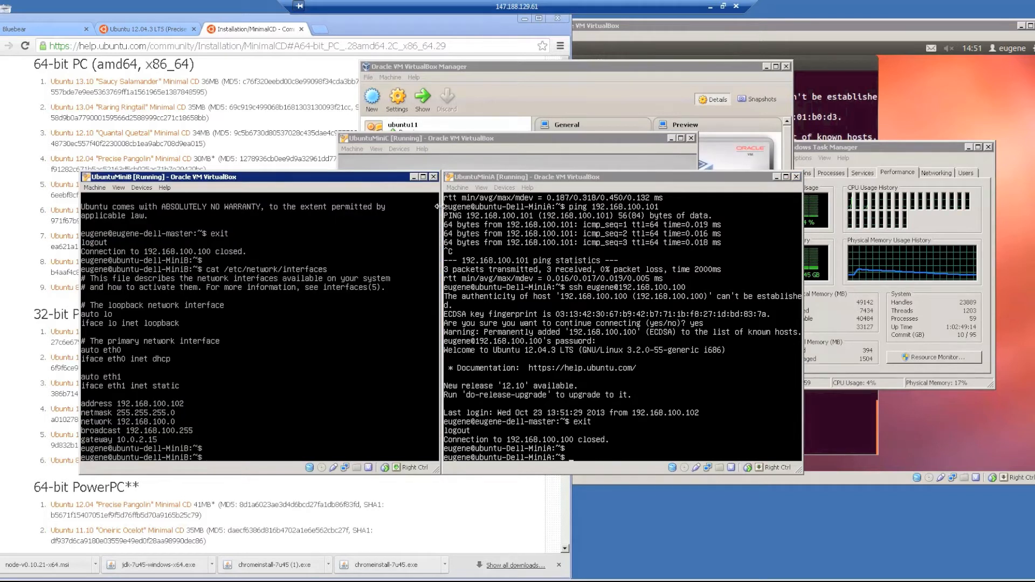
pyautogui.click(488, 138)
pyautogui.moveTo(499, 140); pyautogui.dragTo(342, 33)
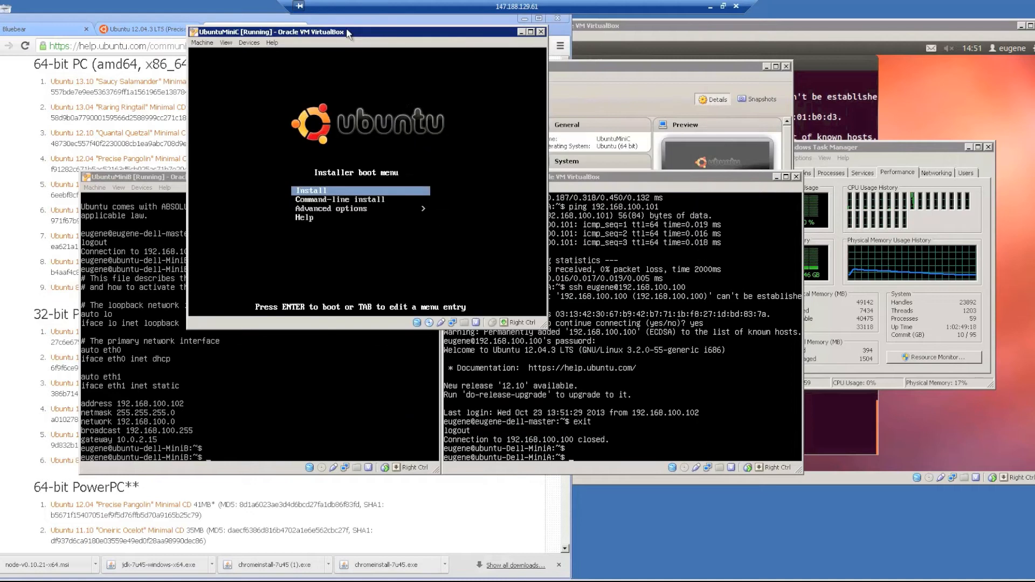
pyautogui.click(645, 93)
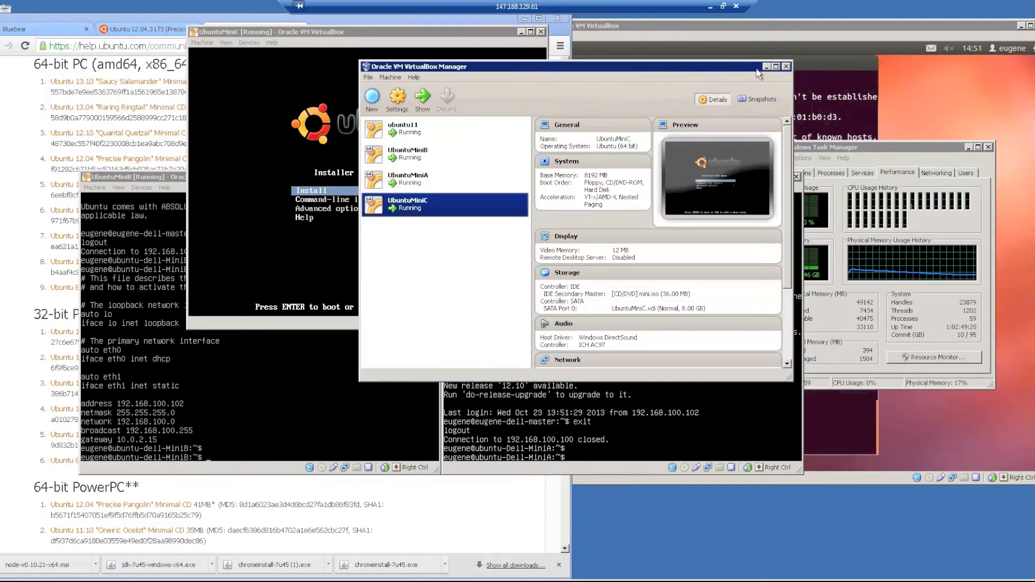
pyautogui.click(766, 67)
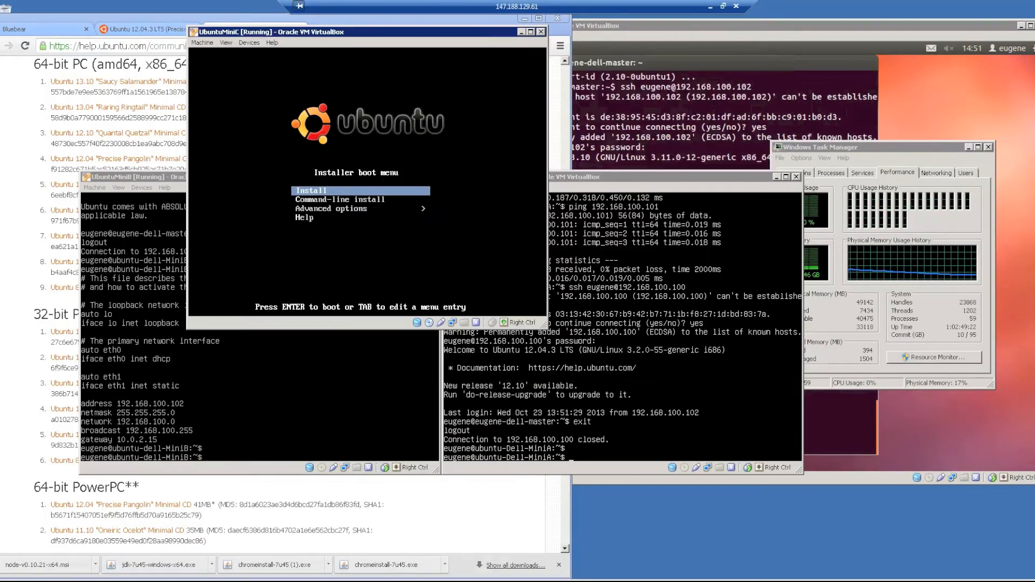
# Choose Install from UbuntuMiniC's installer boot menu.
pyautogui.click(730, 27)
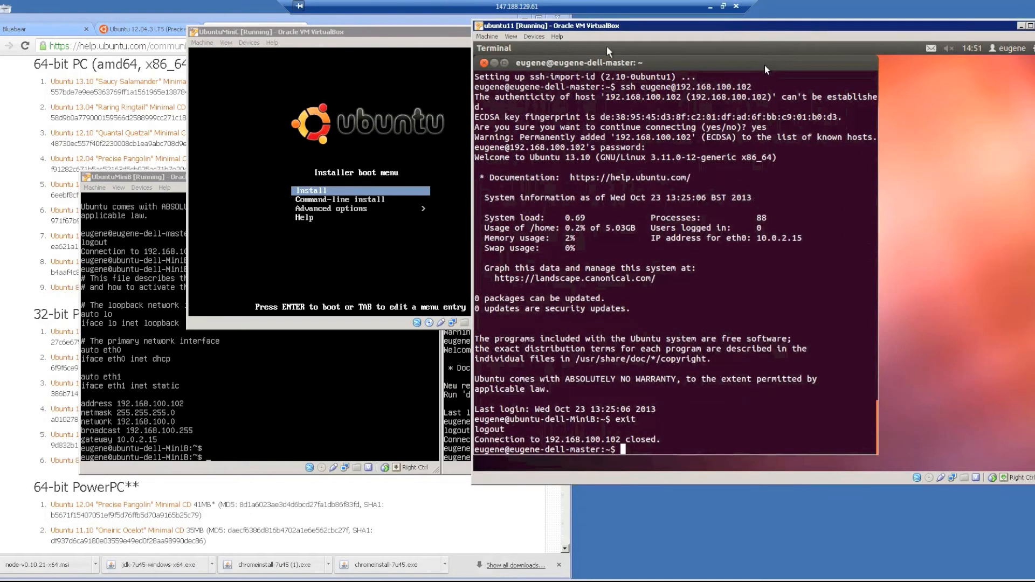
pyautogui.click(470, 341)
pyautogui.click(356, 215)
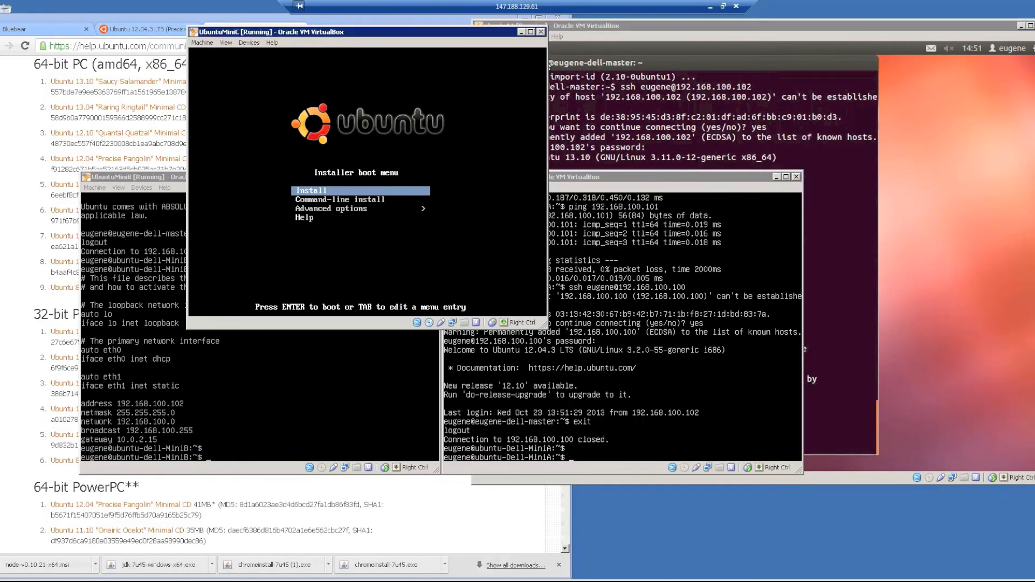
pyautogui.press('Return')
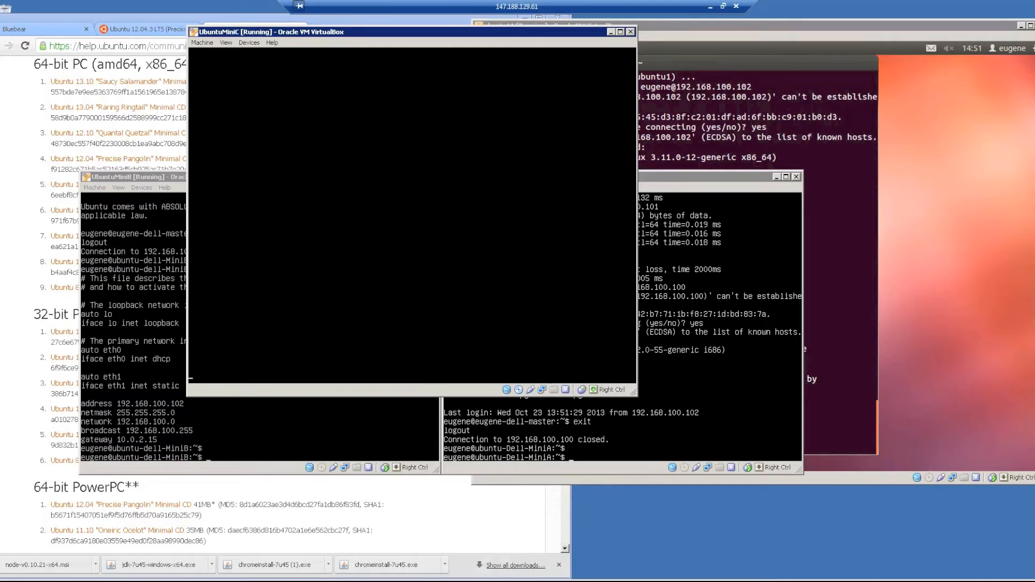
# Keep the default language and United States location, skip keyboard detection, and pick English (UK).
pyautogui.press('Return')
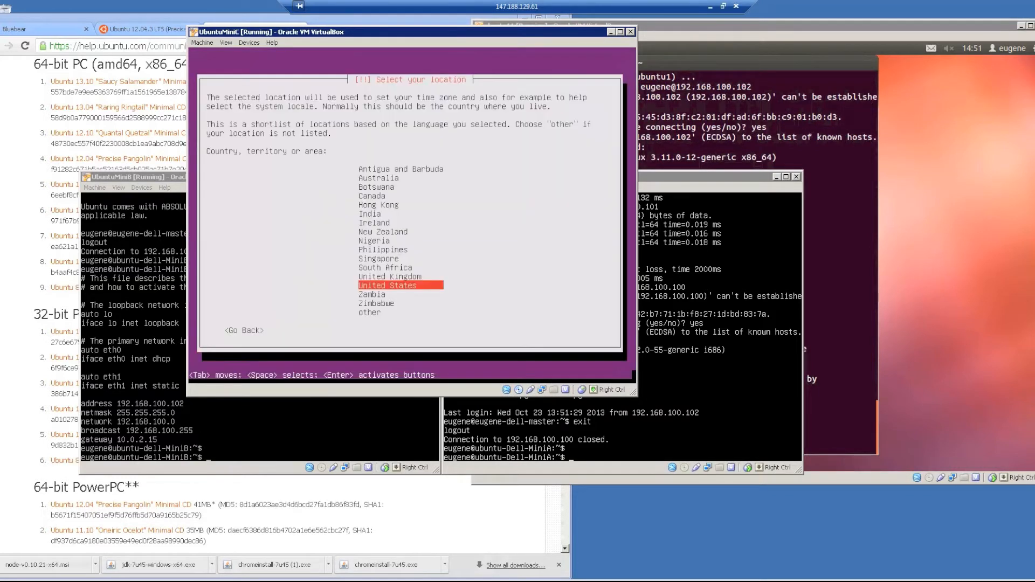
pyautogui.press('Return')
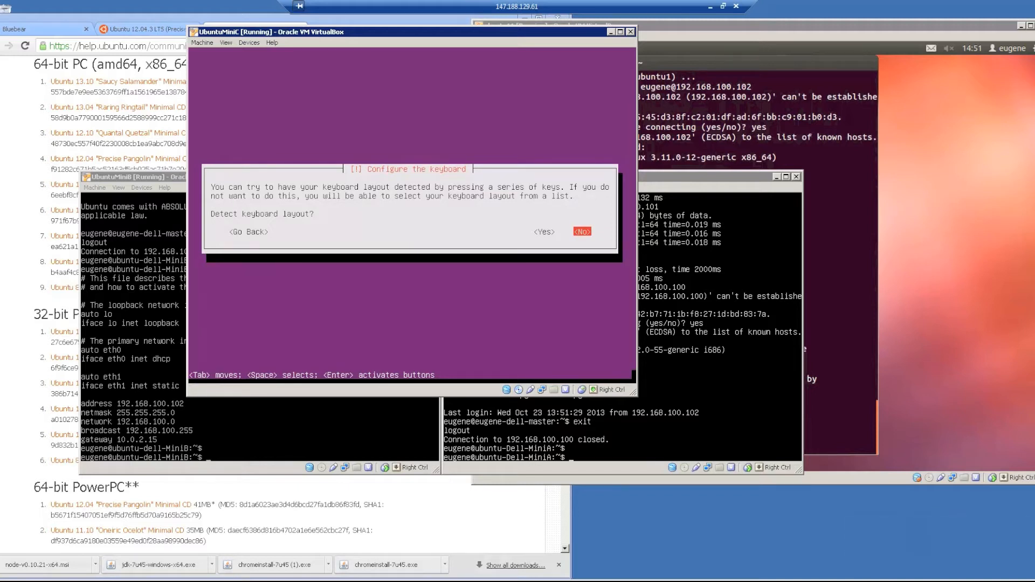
pyautogui.press('Return')
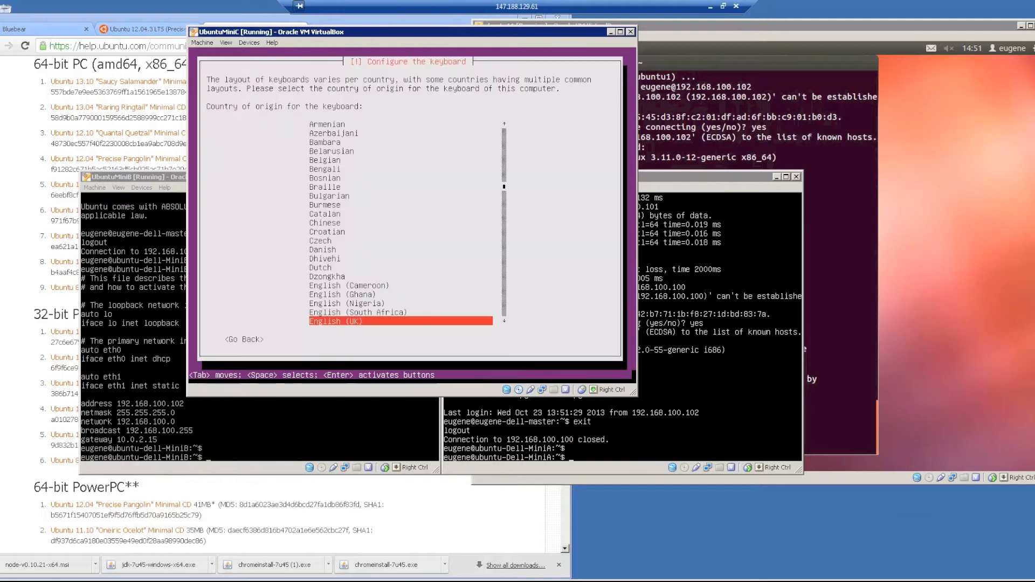
pyautogui.press('Return')
pyautogui.press('Return')
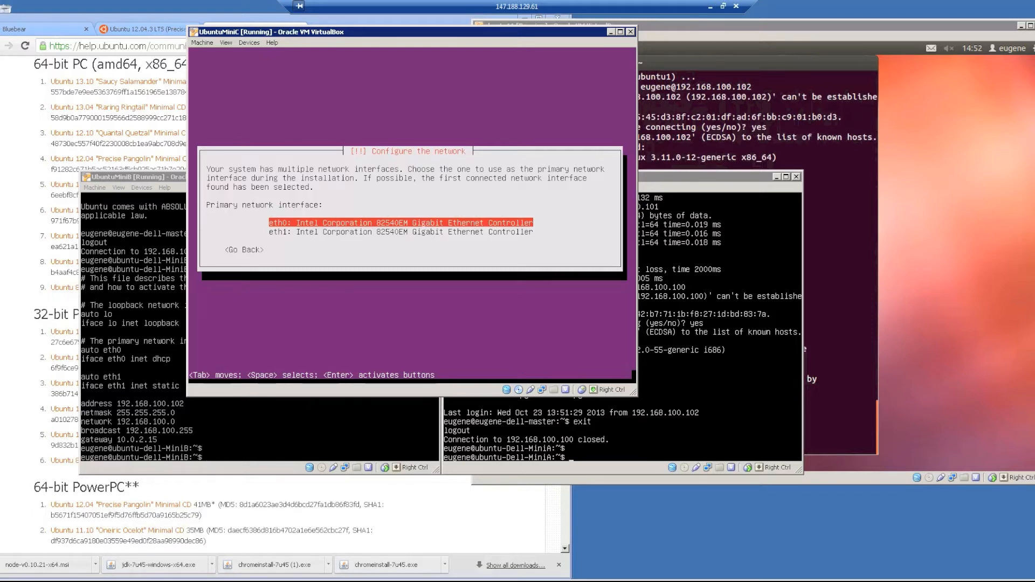
# Use eth0, set the hostname ending '-Dell-MiniC', and pick the gb.archive.ubuntu.com mirror without proxy.
pyautogui.press('Return')
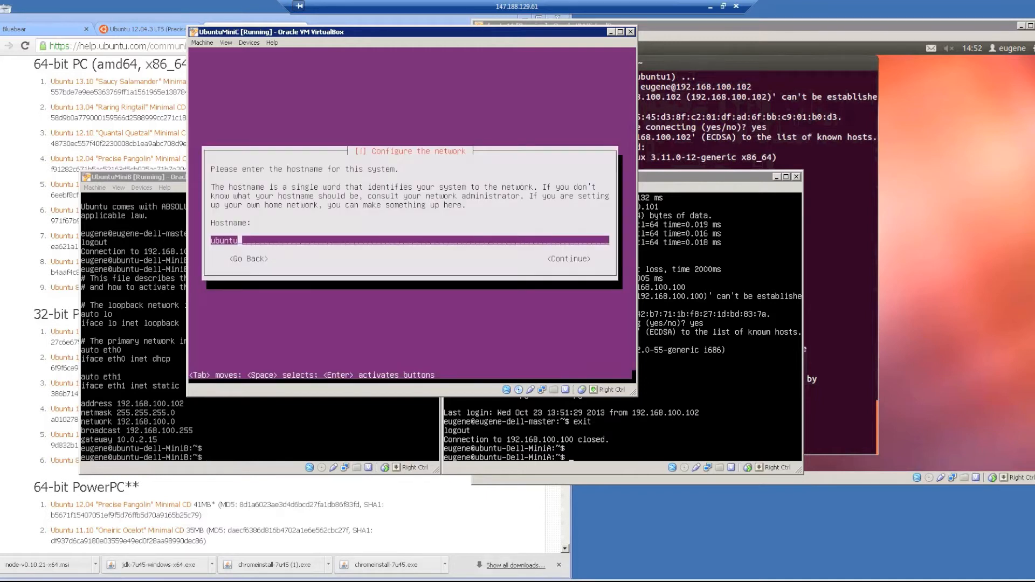
pyautogui.write('-Dell-MiniC')
pyautogui.press('Return')
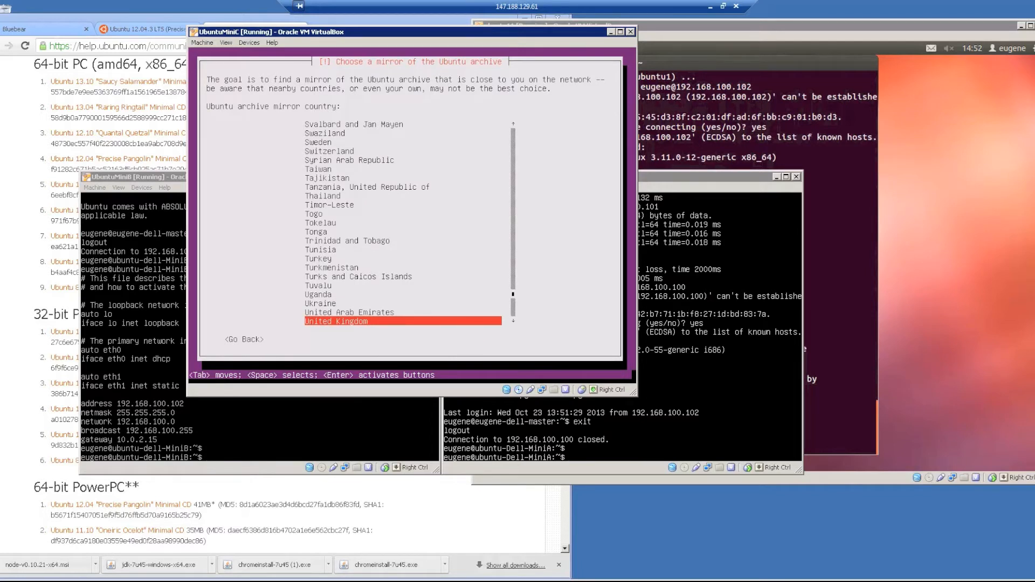
pyautogui.press('Return')
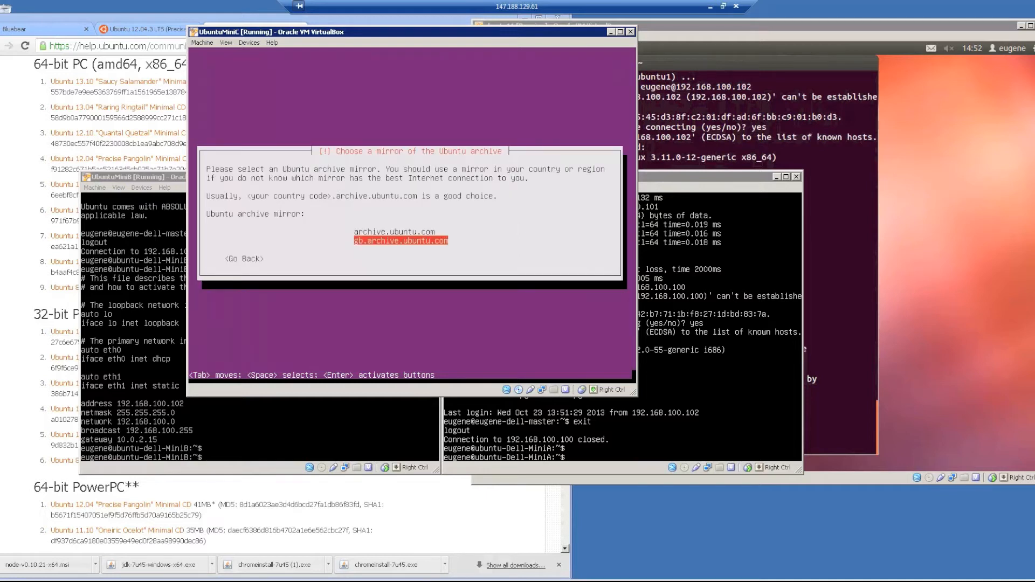
pyautogui.press('Return')
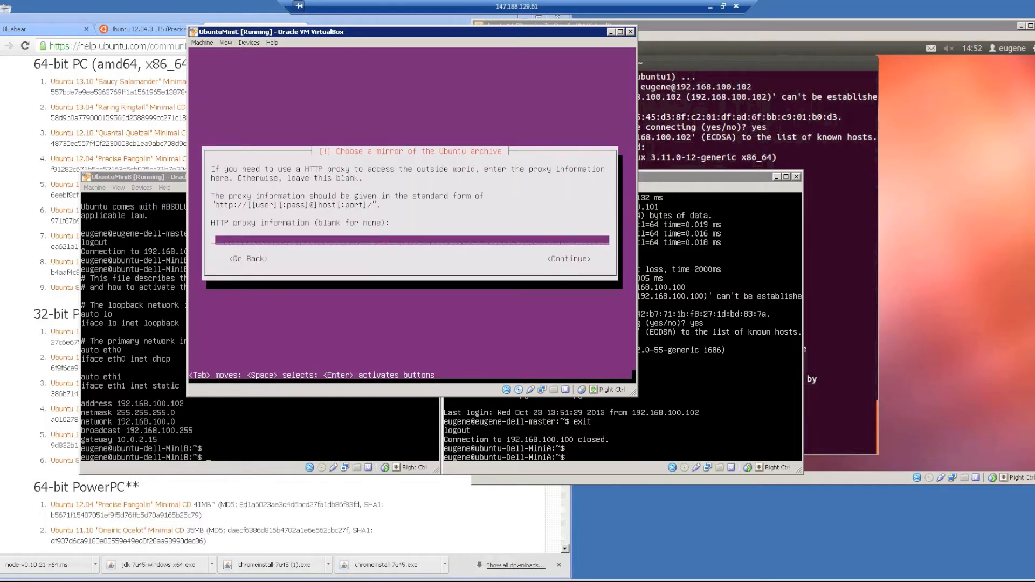
pyautogui.press('Return')
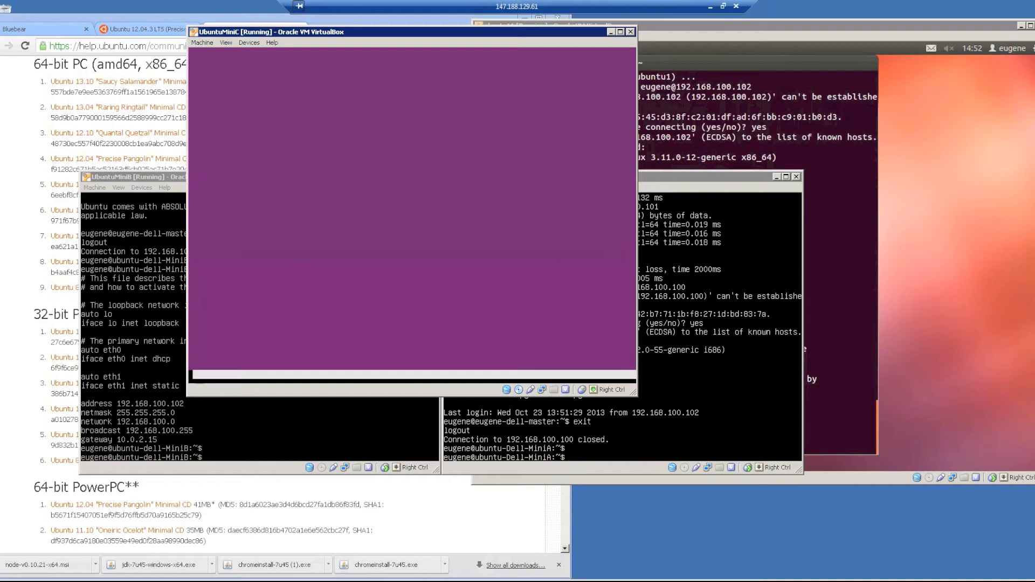
# Enter the new user's full name and accept the suggested username.
pyautogui.write('eugene')
pyautogui.press('Return')
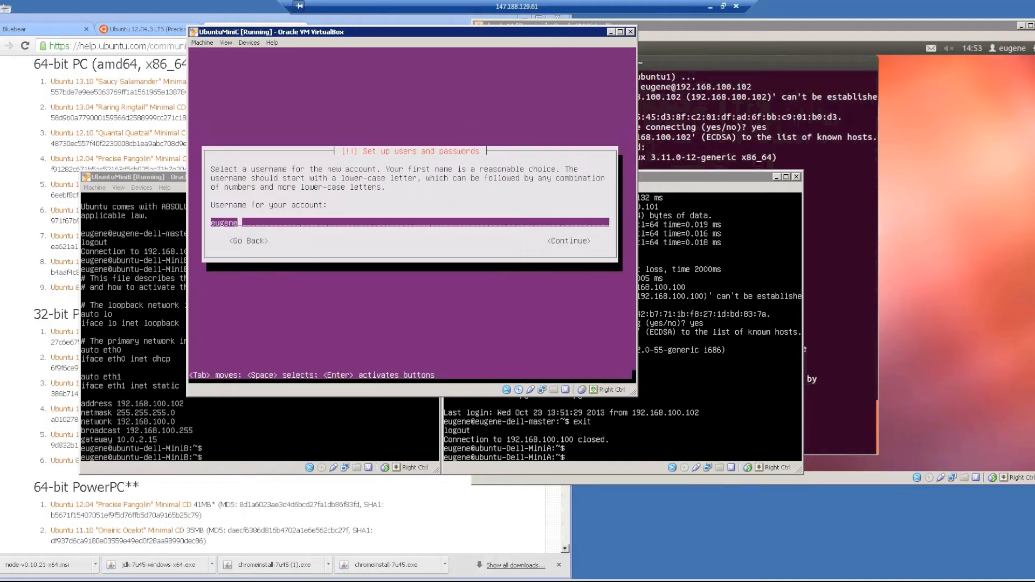
pyautogui.press('Return')
# Set and confirm a short password, keep it despite the warning, and encrypt the home directory.
pyautogui.press('Return')
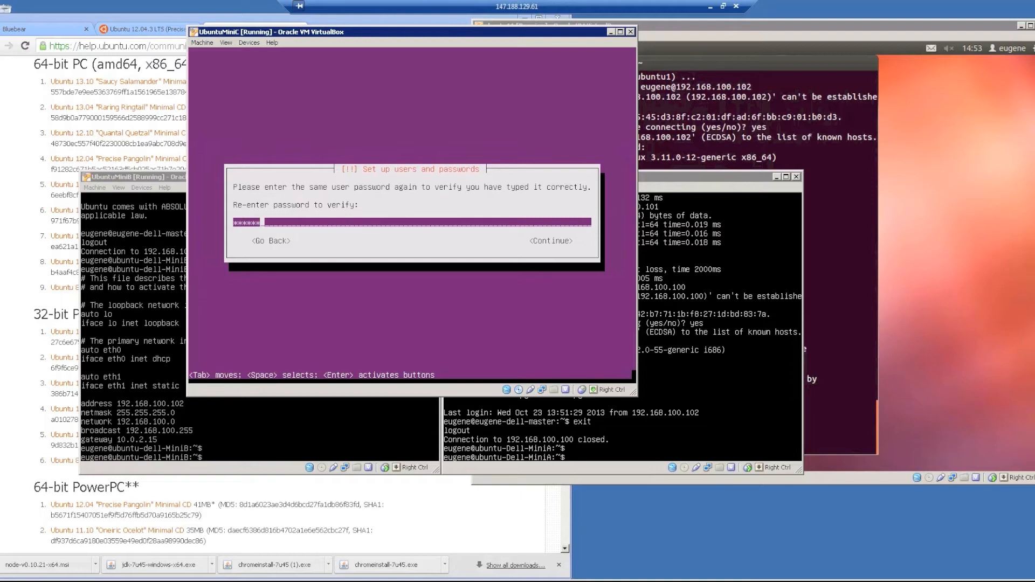
pyautogui.press('Return')
pyautogui.press('Left')
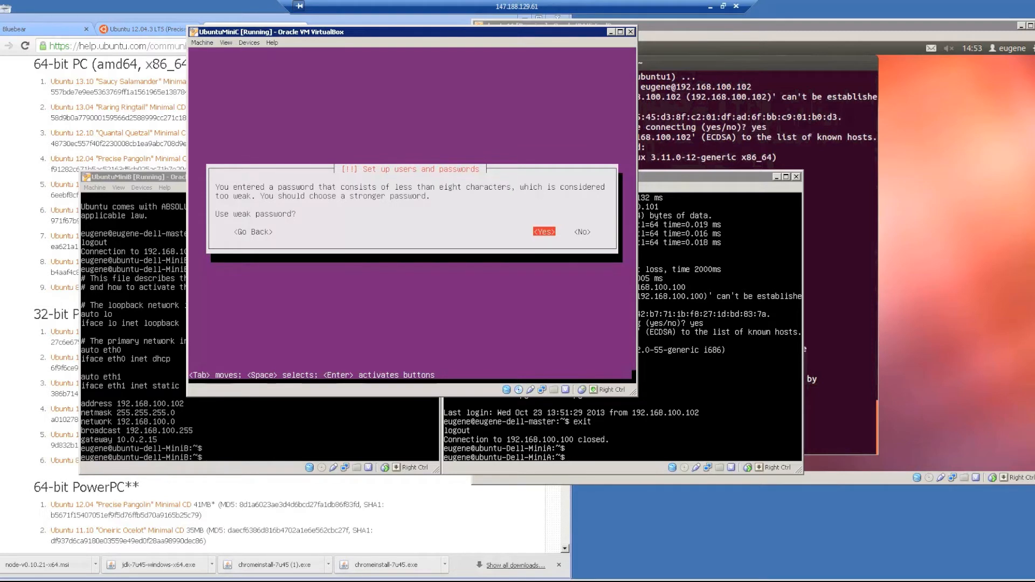
pyautogui.press('Return')
pyautogui.press('Left')
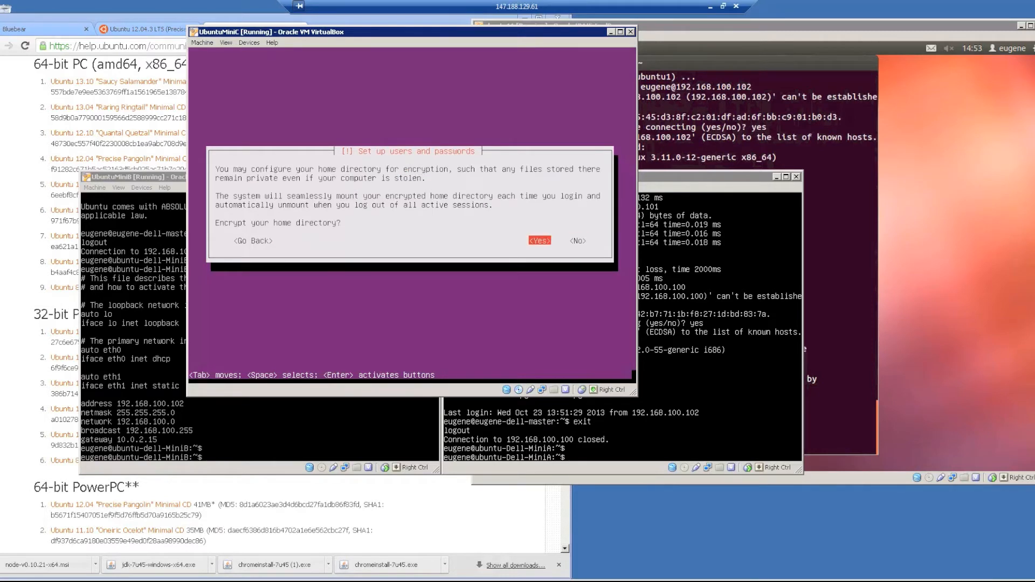
pyautogui.press('Return')
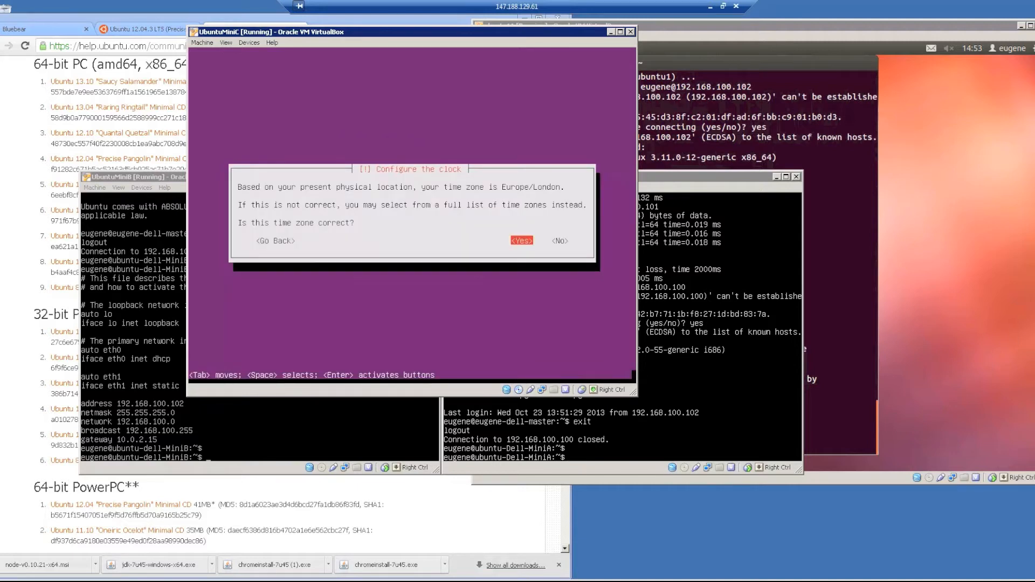
# Accept Europe/London, write guided whole-disk partitioning to sda, then switch to the ubuntu11 terminal.
pyautogui.press('Return')
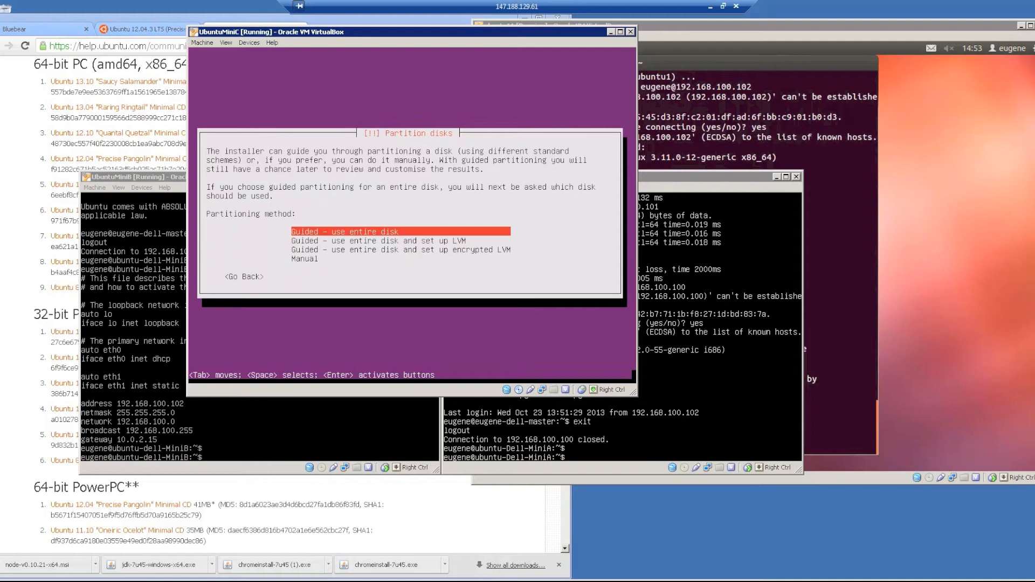
pyautogui.press('Return')
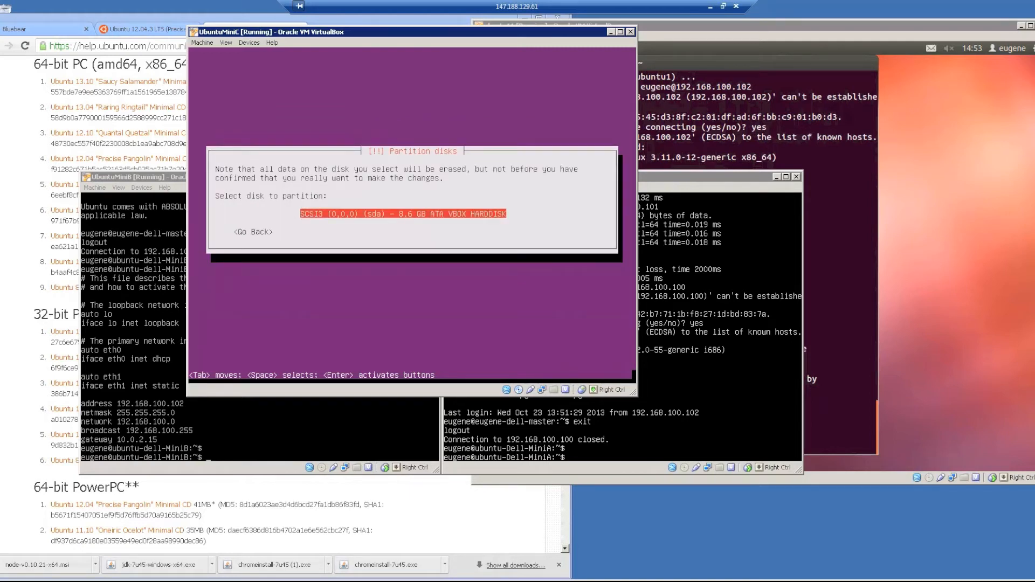
pyautogui.press('Return')
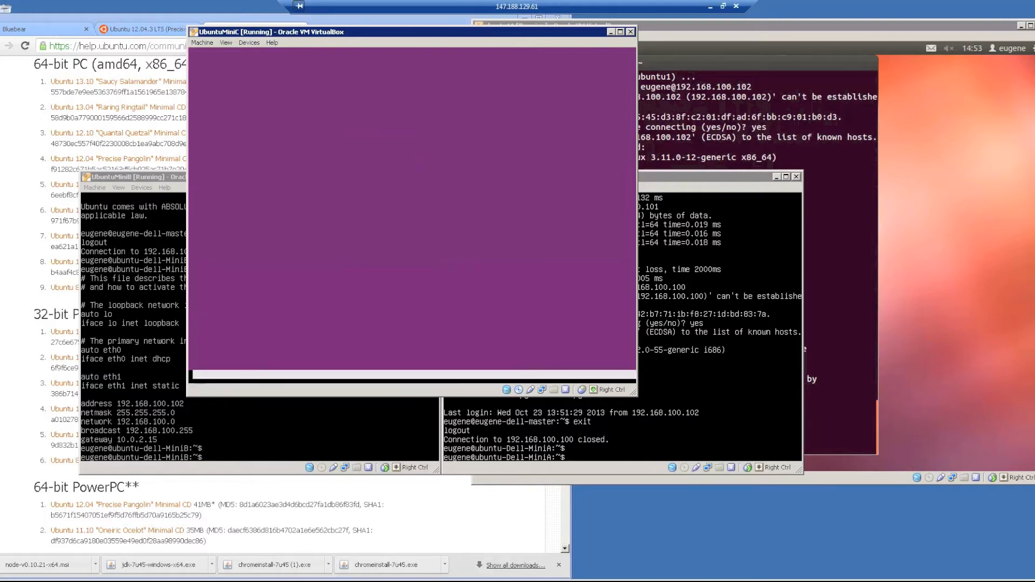
pyautogui.press('Left')
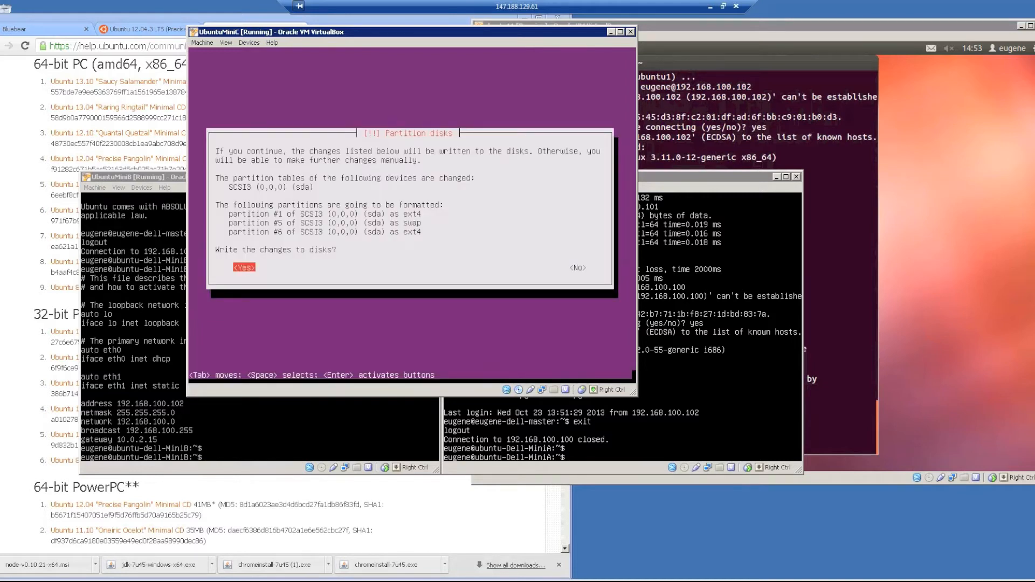
pyautogui.press('Return')
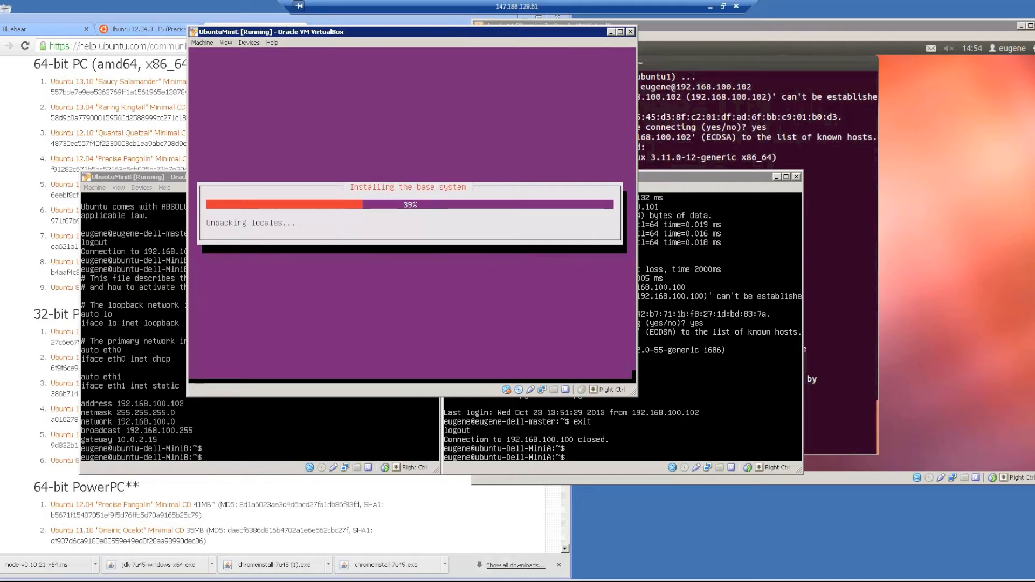
pyautogui.click(758, 112)
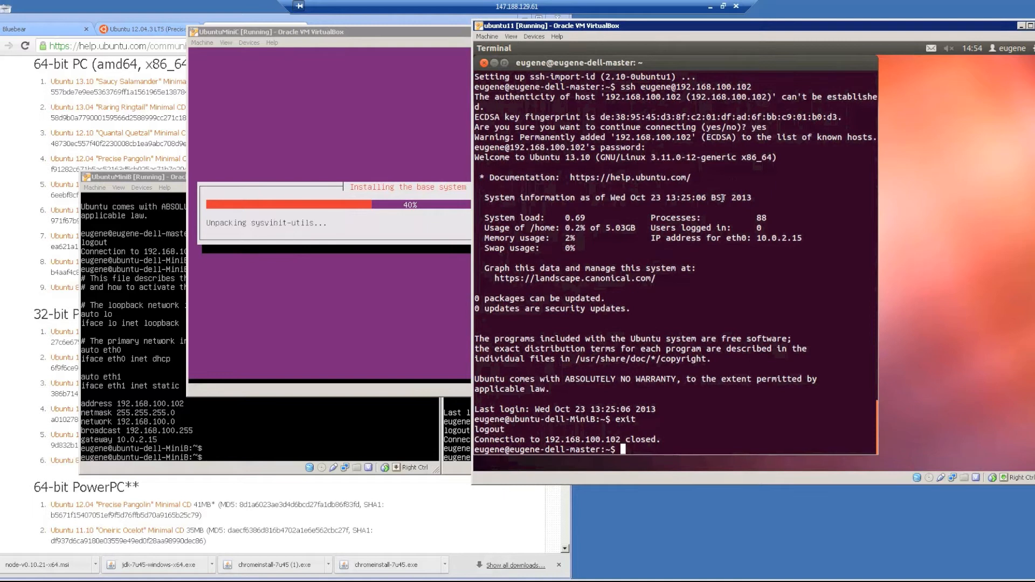
# Ping 192.168.100.101 and then 192.168.100.102 from the master terminal, stopping each with Ctrl+C.
pyautogui.write('ping 192.168.100.101')
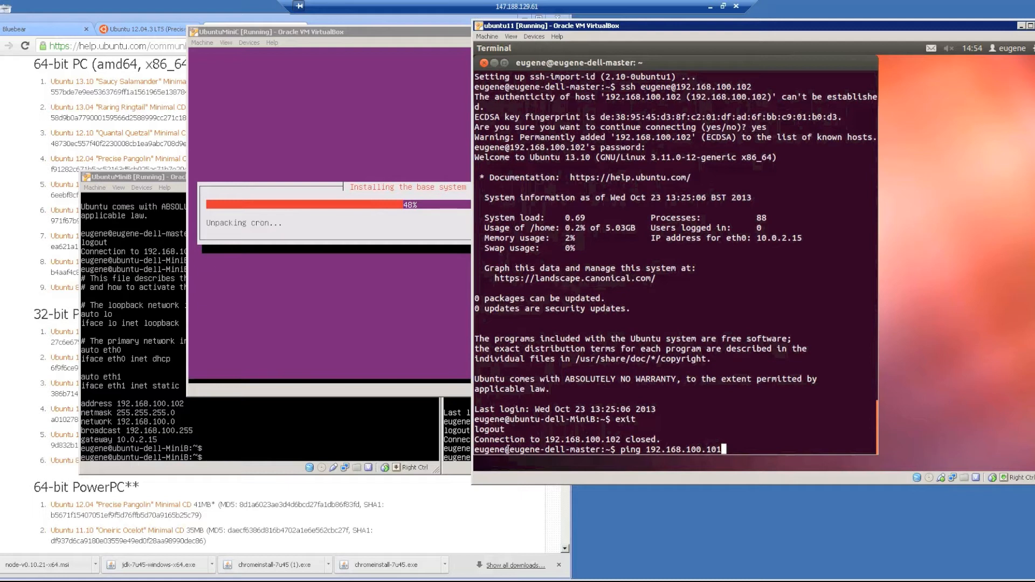
pyautogui.click(456, 463)
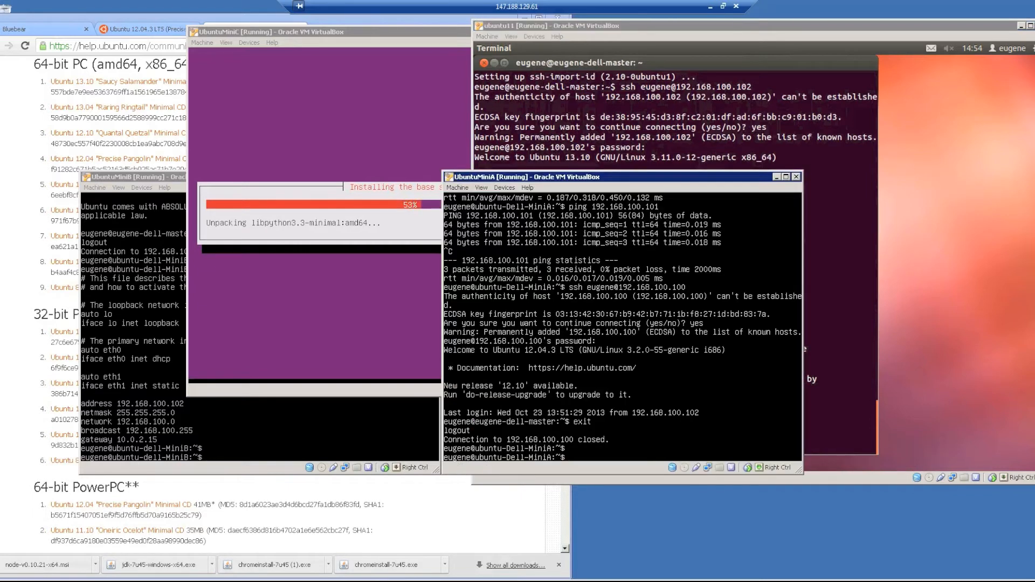
pyautogui.click(840, 362)
pyautogui.press('Return')
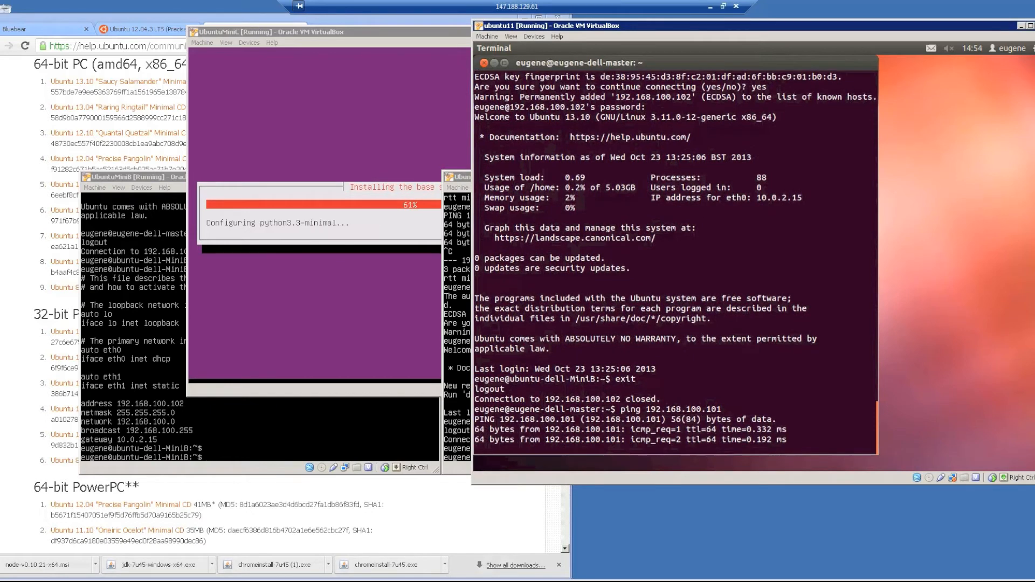
pyautogui.hotkey('ctrl', 'c')
pyautogui.press('Up')
pyautogui.press('BackSpace')
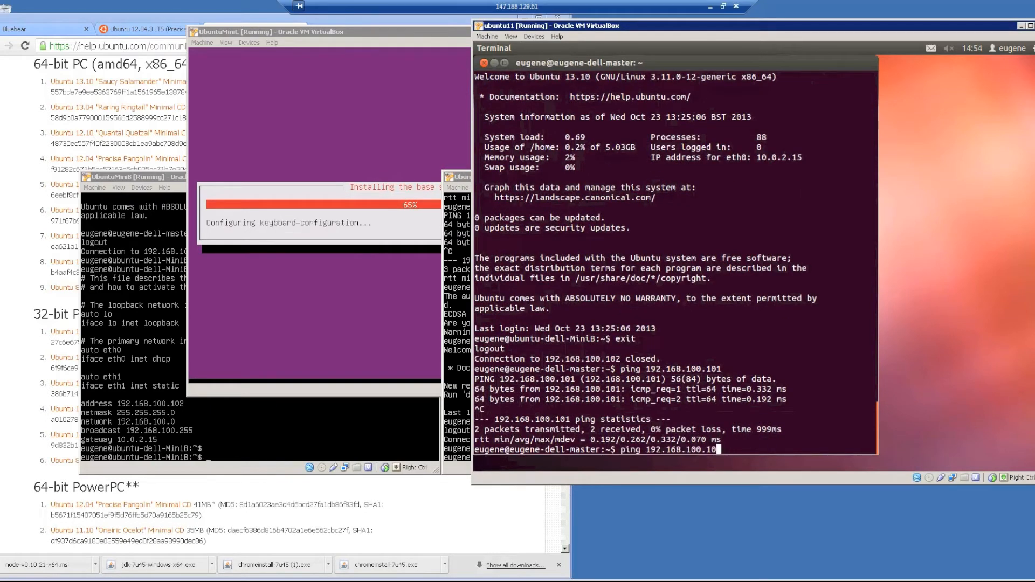
pyautogui.write('2')
pyautogui.press('Return')
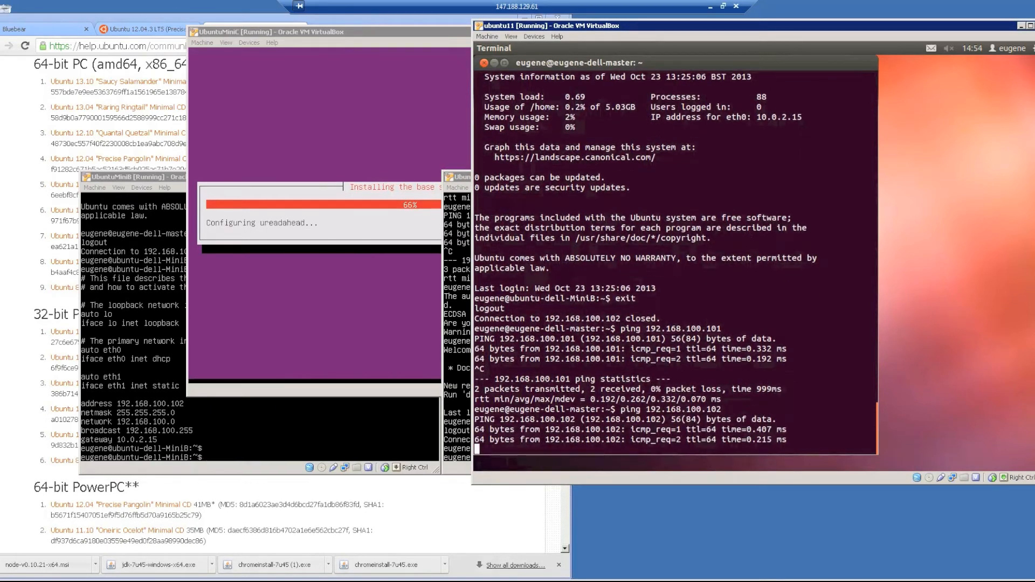
pyautogui.hotkey('ctrl', 'c')
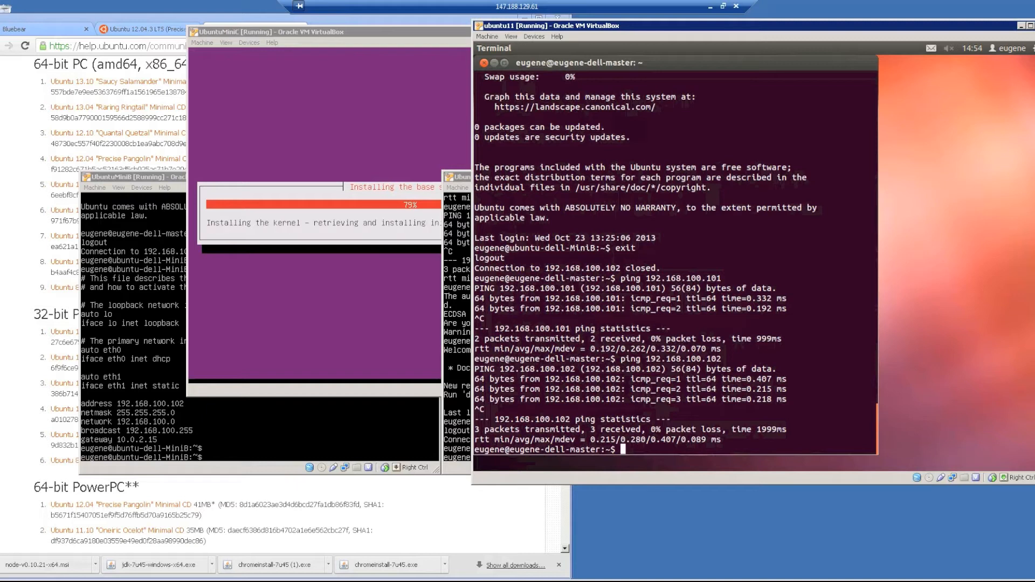
# SSH into MiniA at 192.168.100.101 after fixing the 'shh' typo, accept its host key, then exit.
pyautogui.write('shh eugene@192.168.100.10')
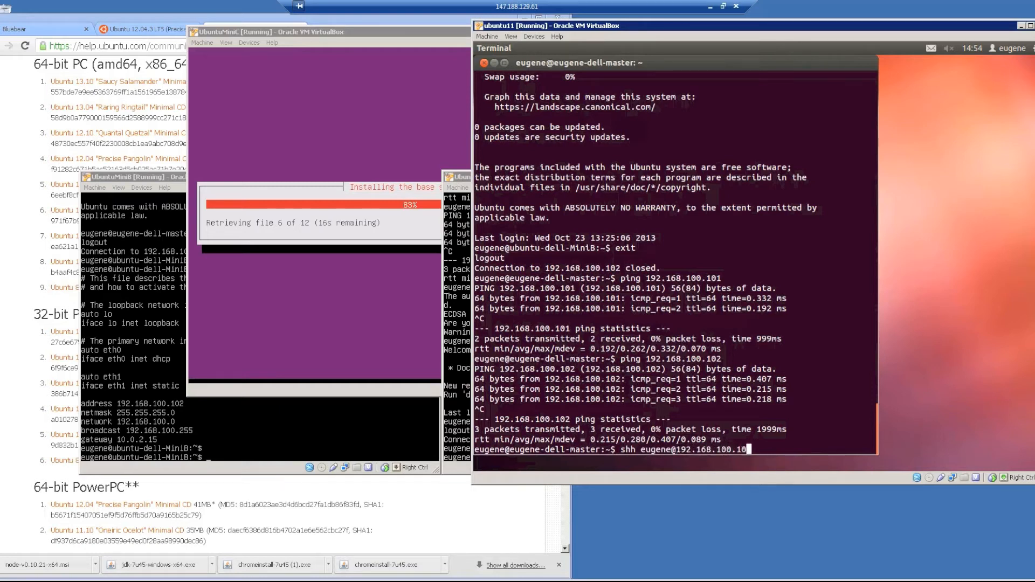
pyautogui.write('1')
pyautogui.press('Return')
pyautogui.press('Up')
pyautogui.press('Home')
pyautogui.press('Right')
pyautogui.press('Delete')
pyautogui.write('s')
pyautogui.press('Return')
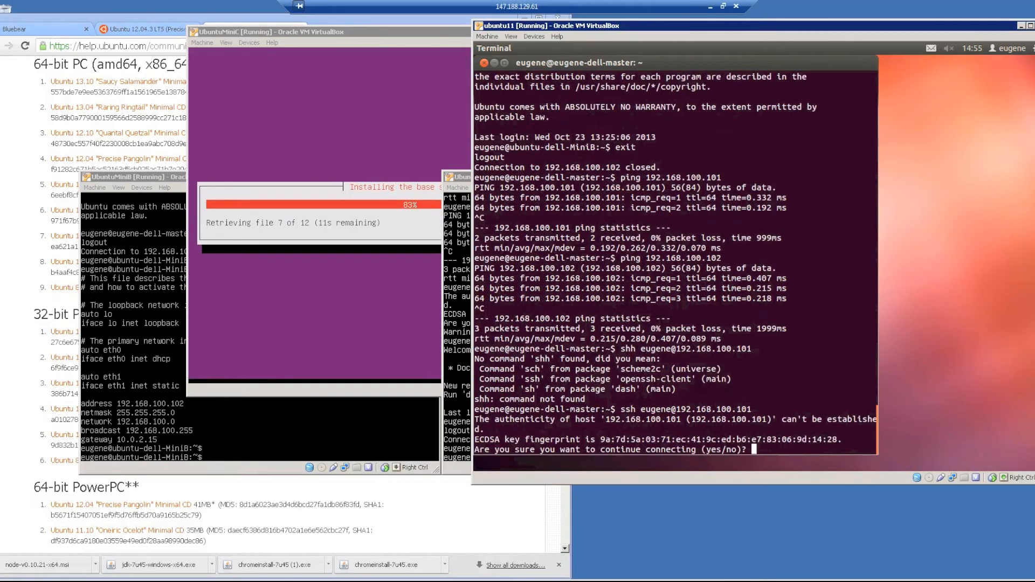
pyautogui.write('yes')
pyautogui.press('Return')
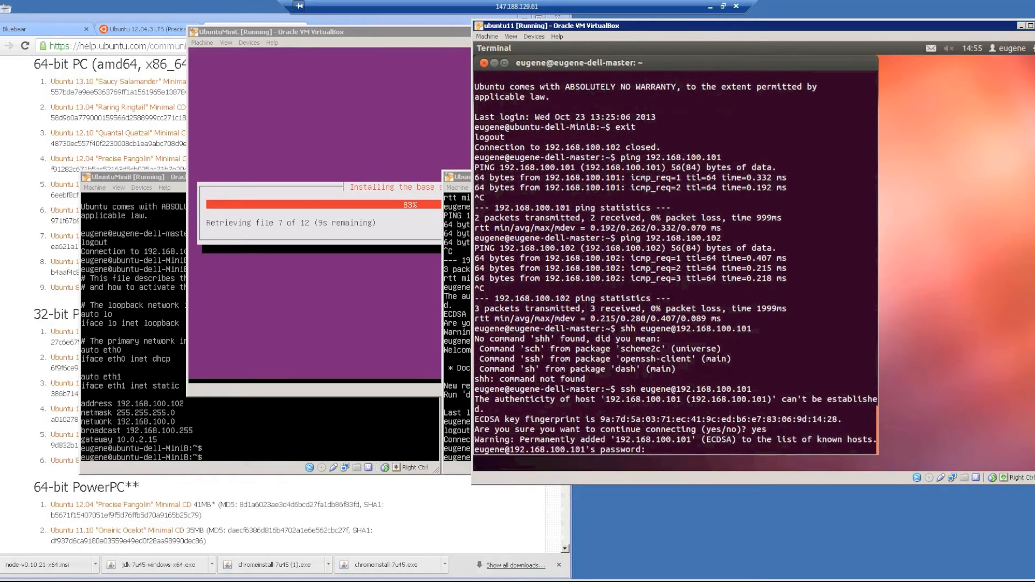
pyautogui.press('Return')
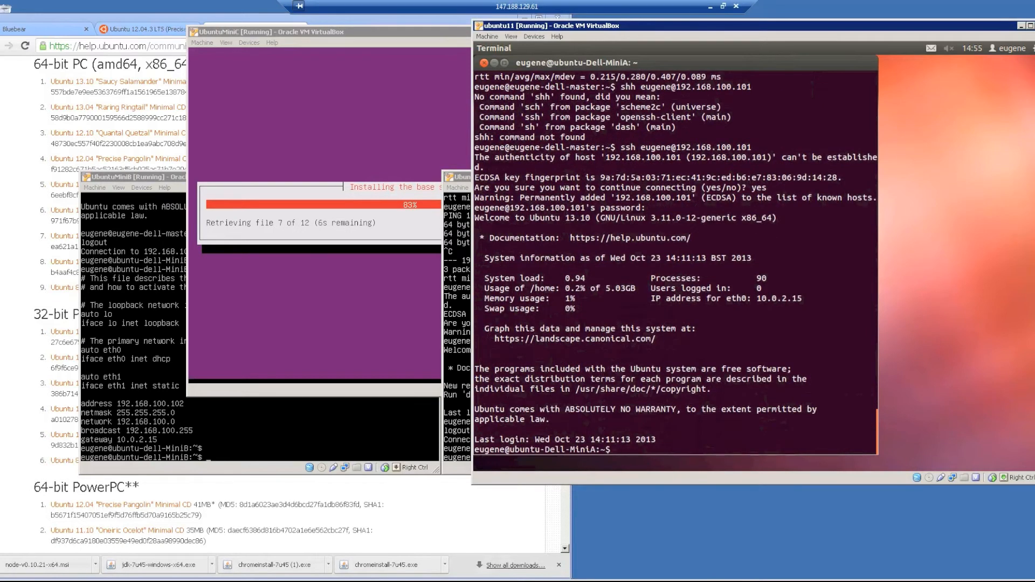
pyautogui.write('exit')
pyautogui.press('Return')
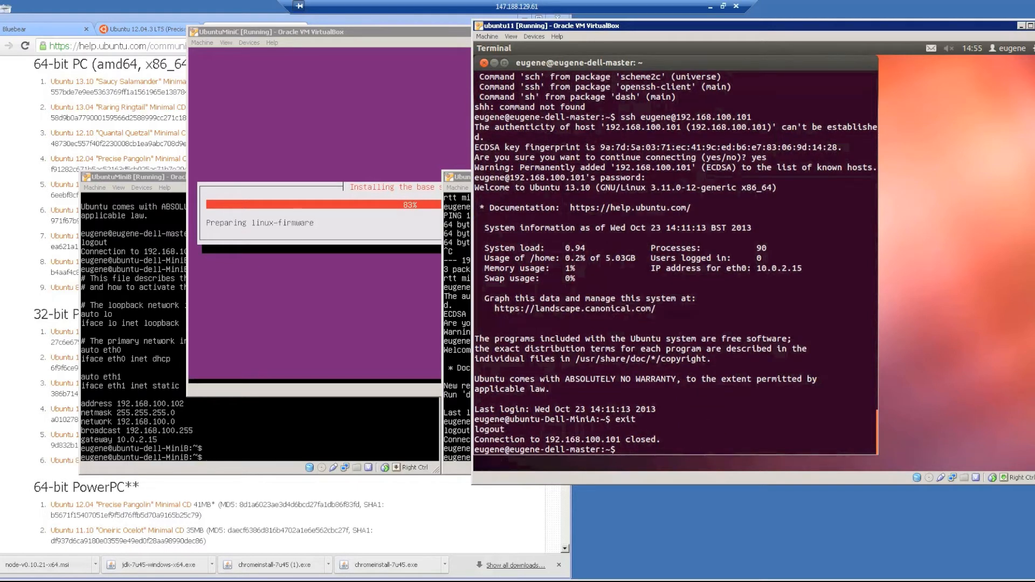
# Start typing 'sudo apt-get install openssh-server' in the terminal, then erase it unfinished.
pyautogui.write('instal')
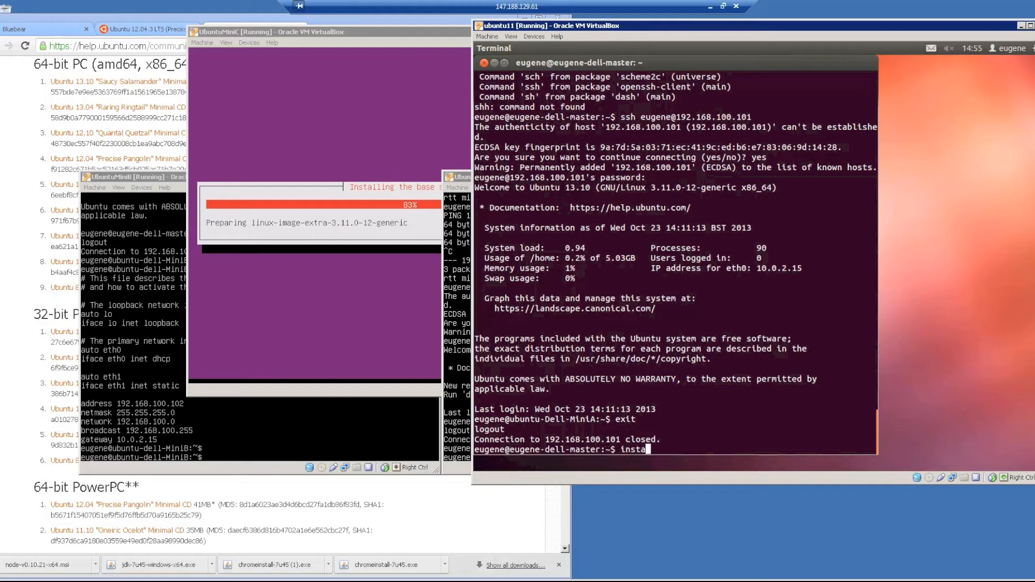
pyautogui.press('BackSpace')
pyautogui.press('BackSpace')
pyautogui.press('BackSpace')
pyautogui.press('BackSpace')
pyautogui.press('BackSpace')
pyautogui.press('BackSpace')
pyautogui.write('sudo apt')
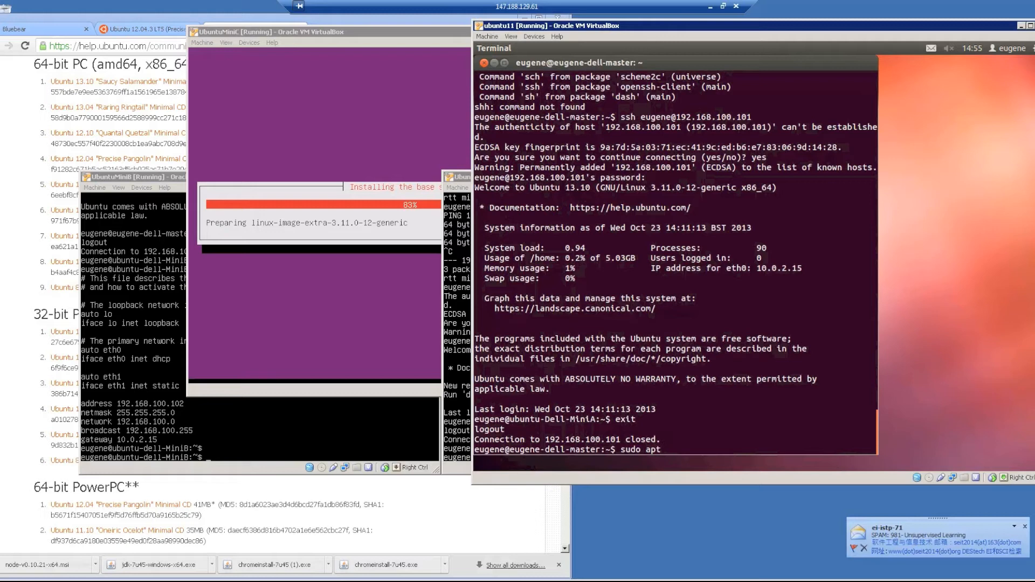
pyautogui.write('-get install')
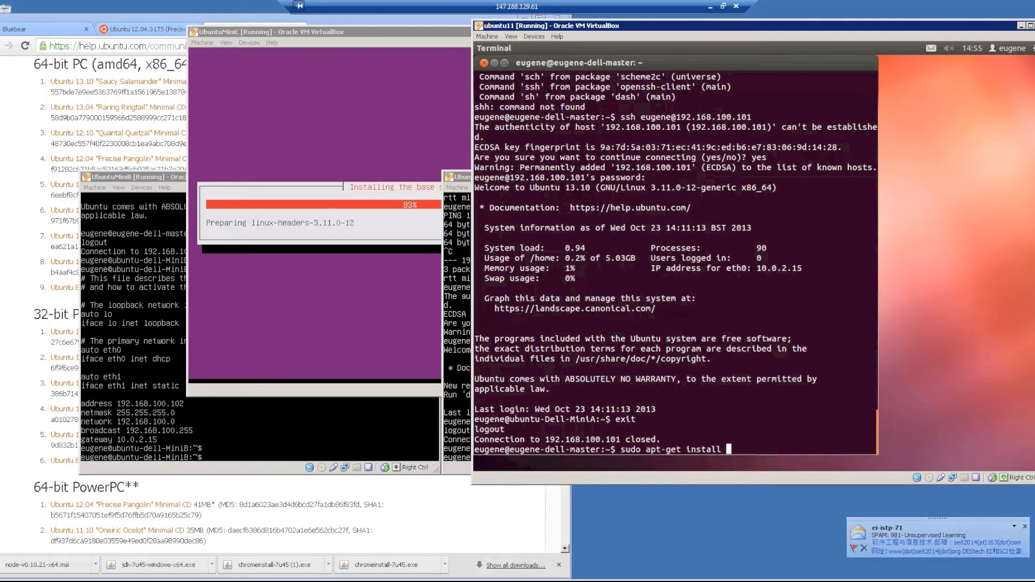
pyautogui.write(' openssh')
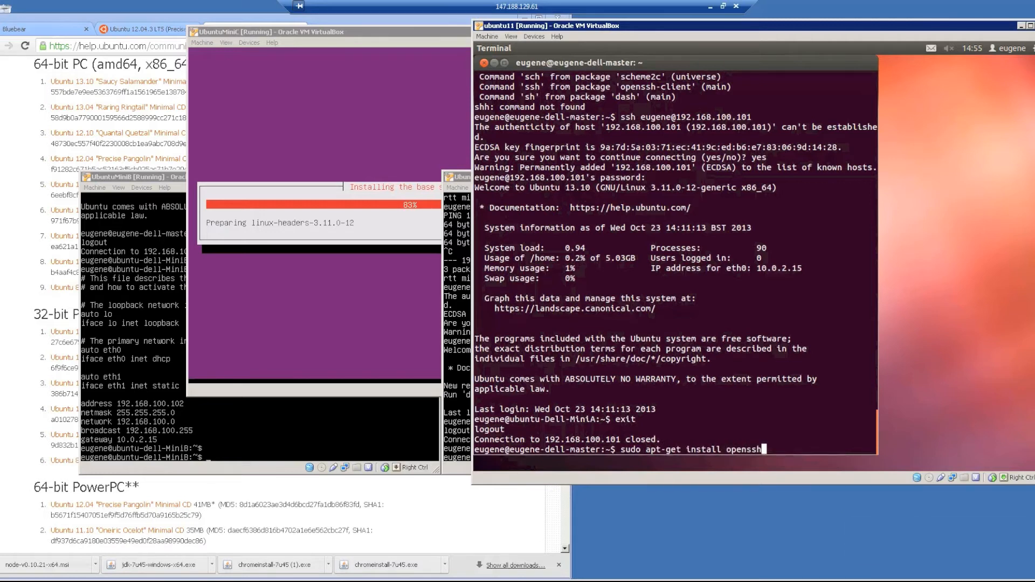
pyautogui.write('-server')
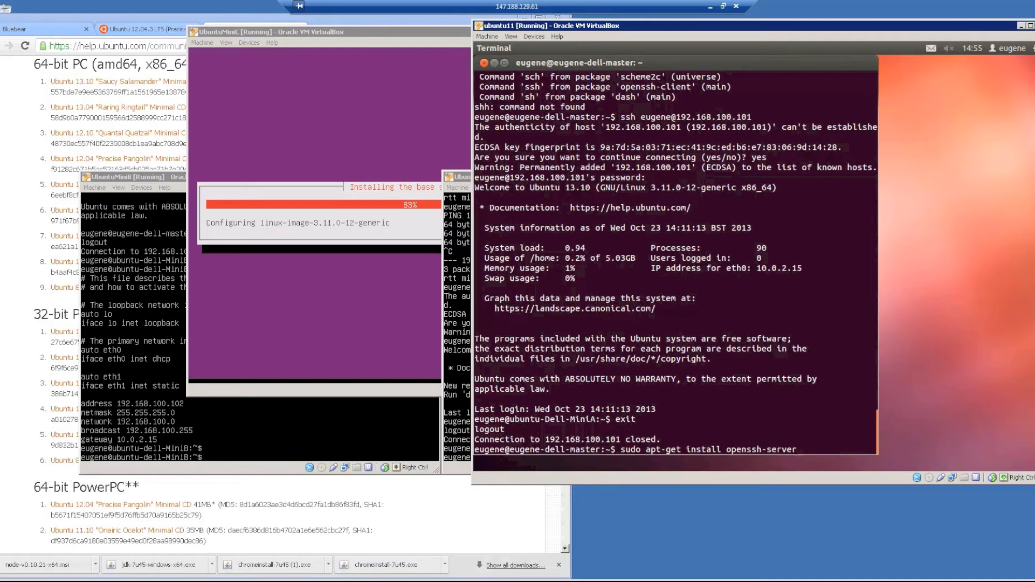
pyautogui.press('BackSpace')
pyautogui.press('BackSpace')
pyautogui.press('BackSpace')
pyautogui.press('BackSpace')
pyautogui.press('BackSpace')
pyautogui.press('BackSpace')
pyautogui.press('BackSpace')
pyautogui.press('BackSpace')
pyautogui.press('BackSpace')
pyautogui.press('BackSpace')
pyautogui.press('BackSpace')
pyautogui.press('BackSpace')
pyautogui.press('BackSpace')
pyautogui.press('BackSpace')
pyautogui.press('BackSpace')
pyautogui.press('BackSpace')
pyautogui.press('BackSpace')
pyautogui.press('BackSpace')
pyautogui.press('BackSpace')
pyautogui.press('BackSpace')
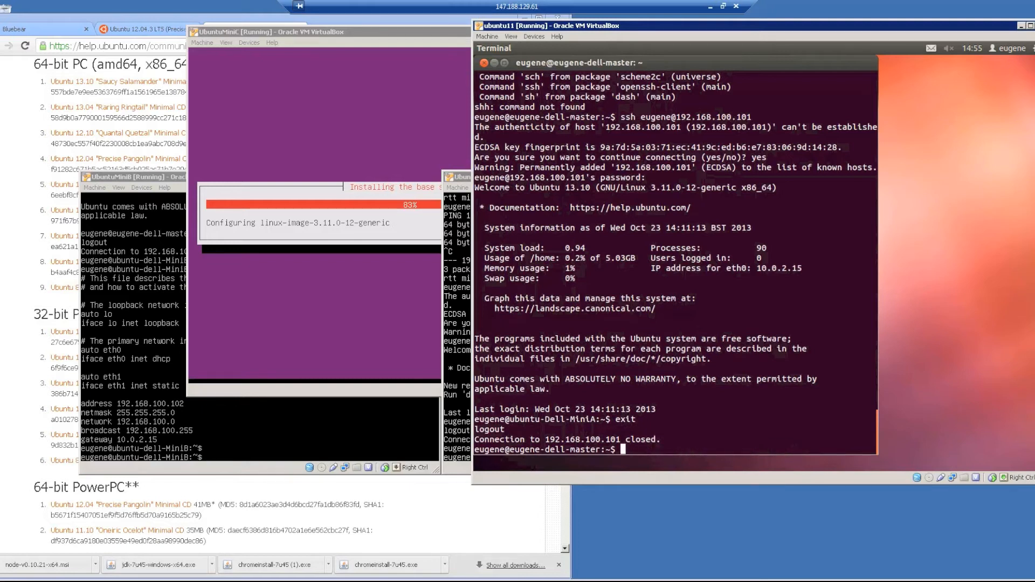
# Bring the UbuntuMiniC window forward to its upgrade-management question.
pyautogui.click(373, 33)
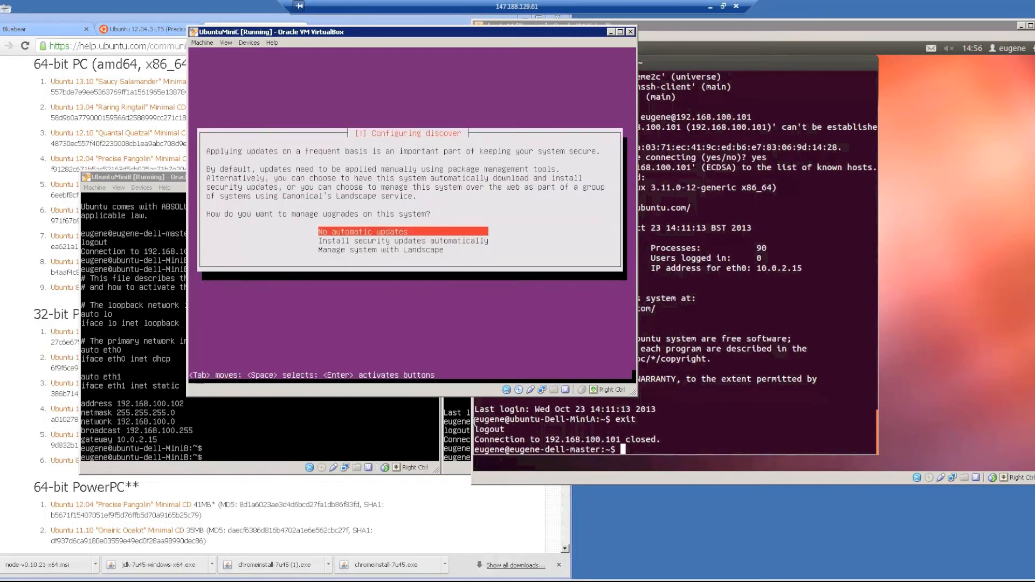
# Choose 'Install security updates automatically', then bring the ubuntu11 and UbuntuMiniB windows forward.
pyautogui.press('Down')
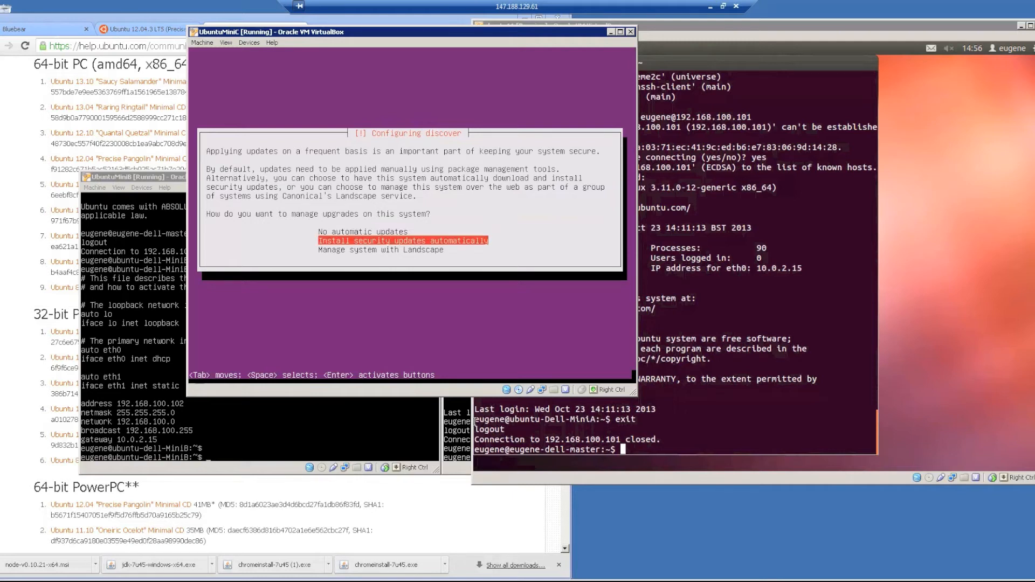
pyautogui.press('Return')
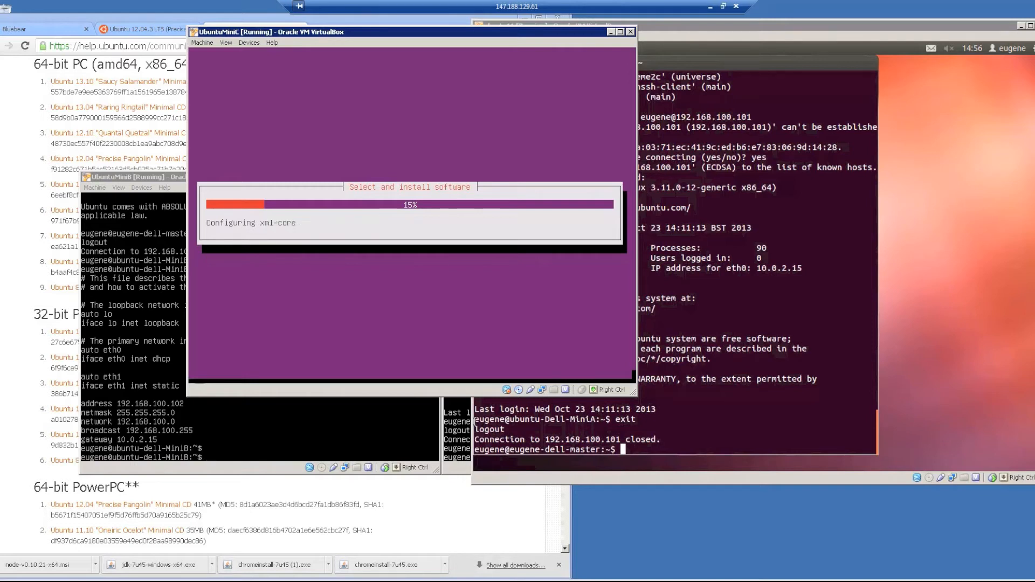
pyautogui.click(811, 394)
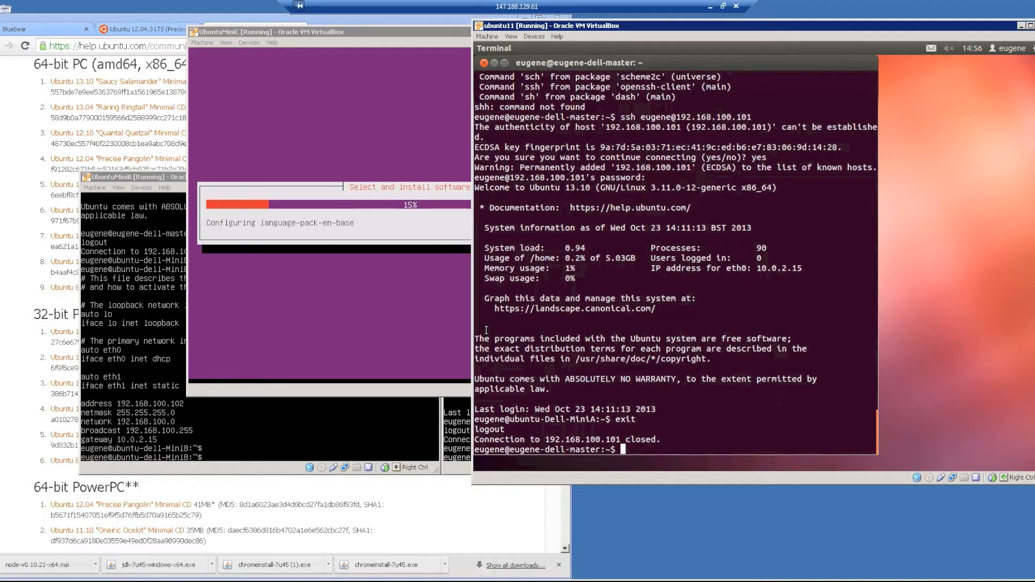
pyautogui.click(334, 431)
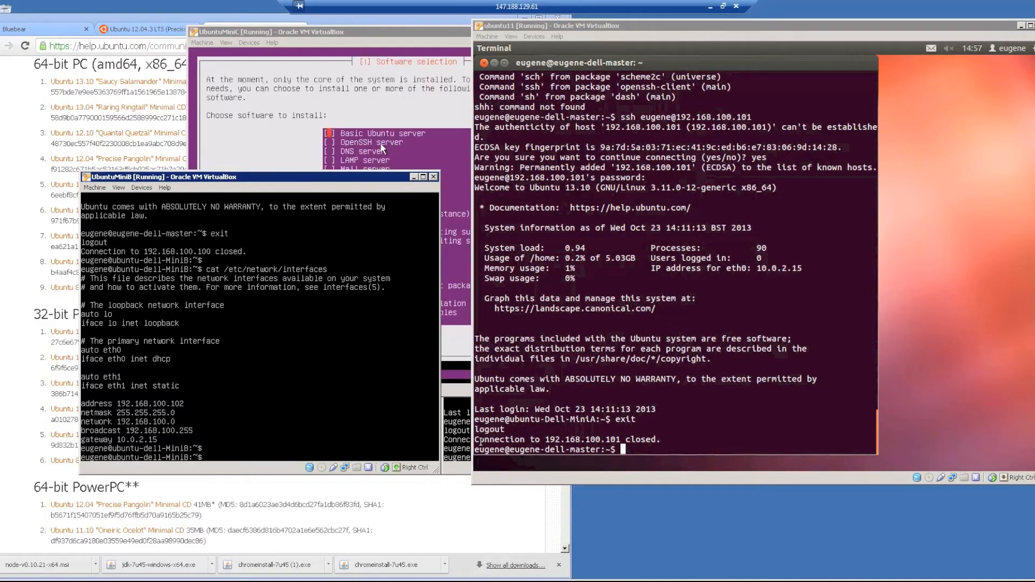
# Move to OpenSSH server in UbuntuMiniC's software selection and start installing.
pyautogui.click(382, 147)
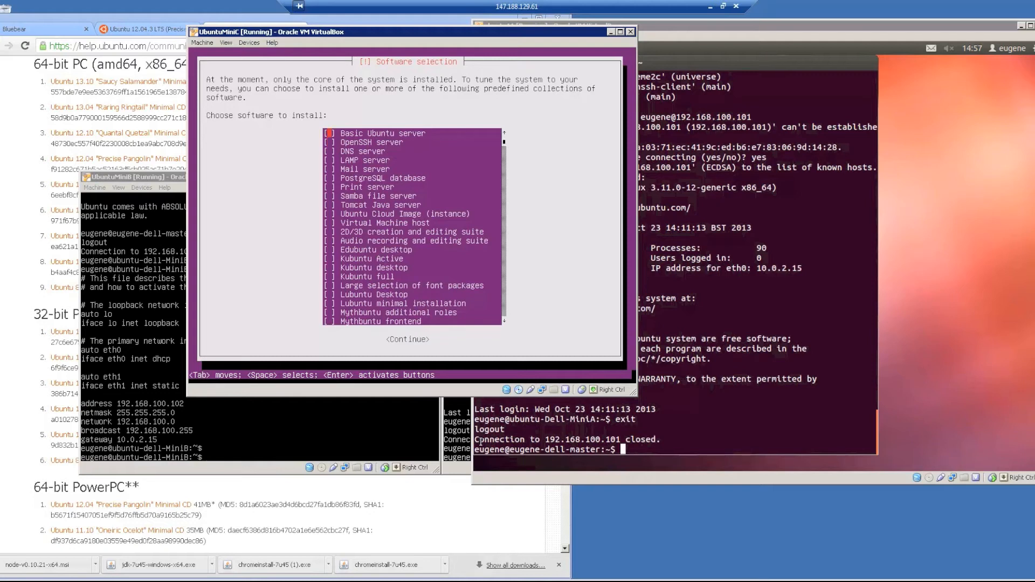
pyautogui.press('Down')
pyautogui.press('Down')
pyautogui.press('Return')
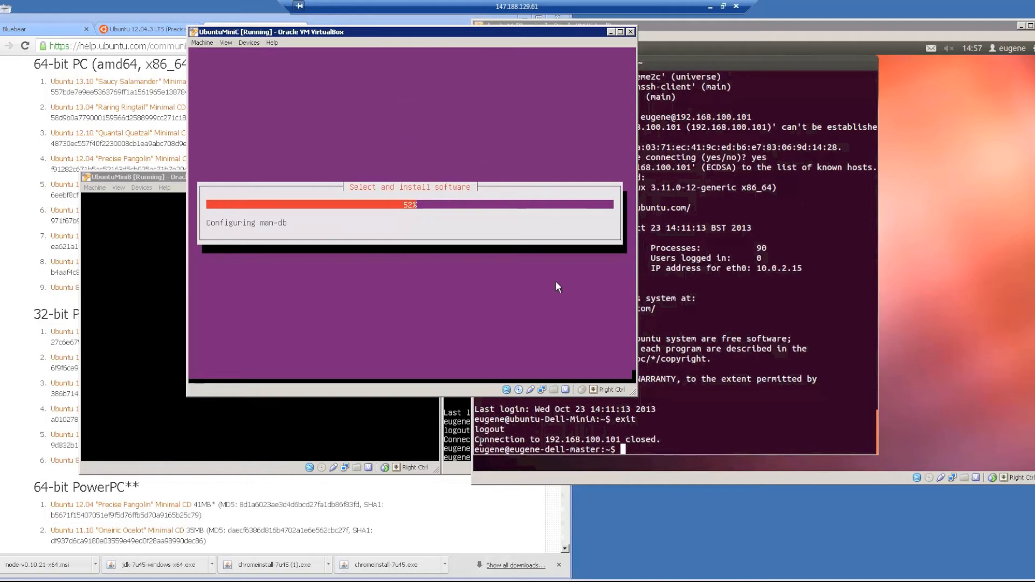
# Wake the UbuntuMiniA and UbuntuMiniB consoles to fresh prompts.
pyautogui.click(457, 415)
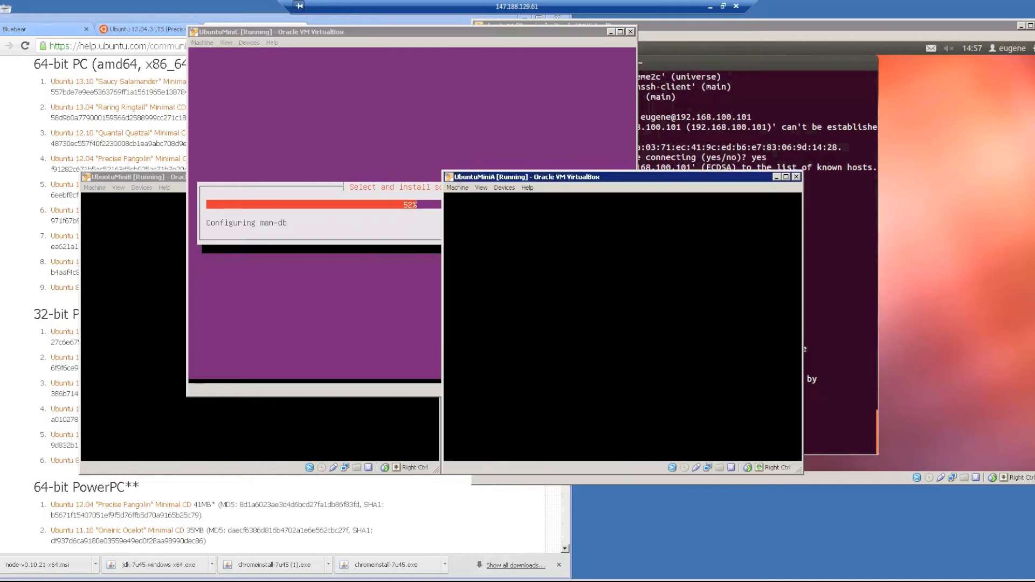
pyautogui.click(409, 420)
pyautogui.click(475, 421)
pyautogui.press('Return')
pyautogui.click(409, 420)
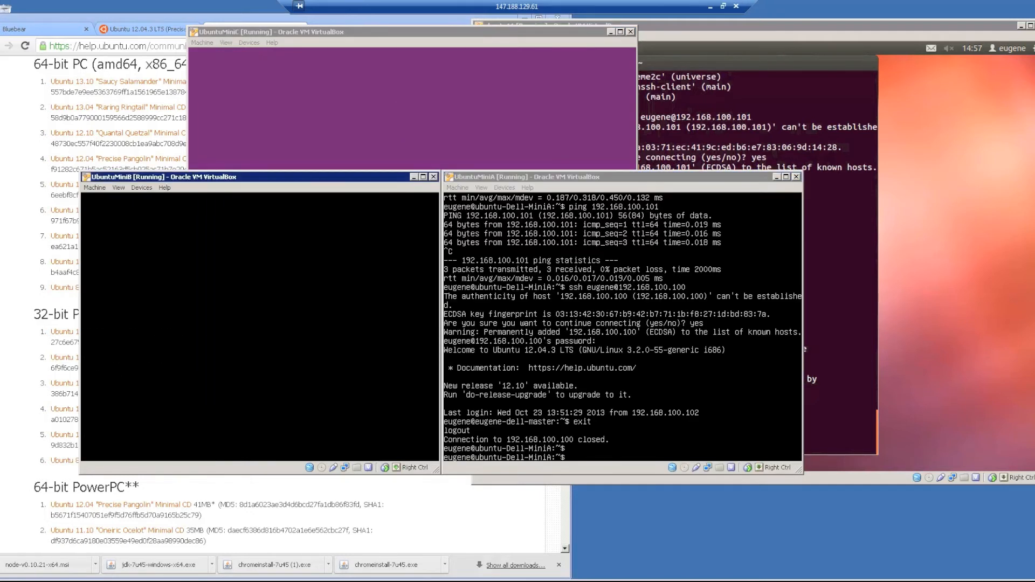
pyautogui.press('Return')
pyautogui.click(474, 420)
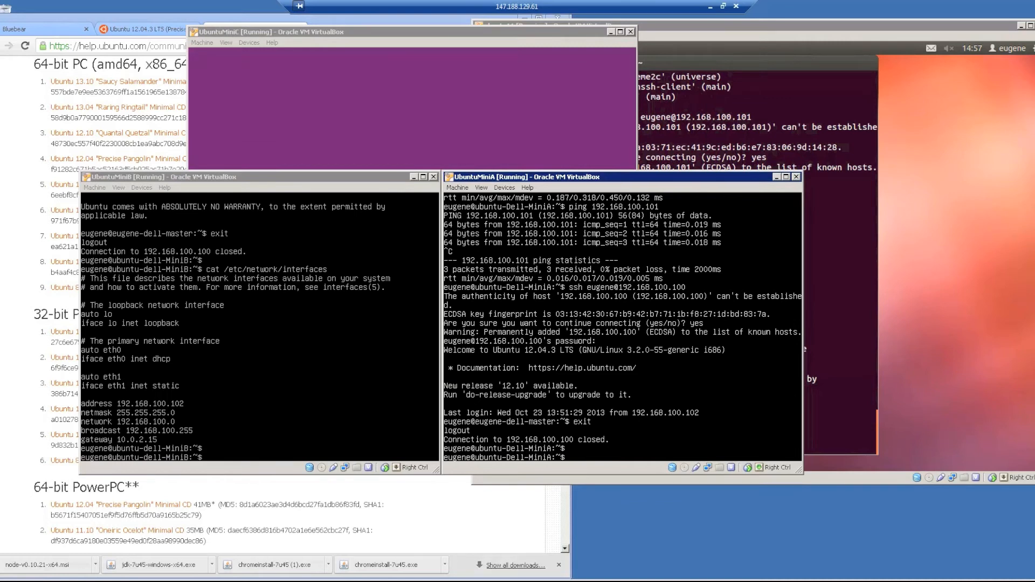
# Try htop on UbuntuMiniA, then install it with sudo apt-get install htop.
pyautogui.write('s')
pyautogui.write('htop')
pyautogui.press('Return')
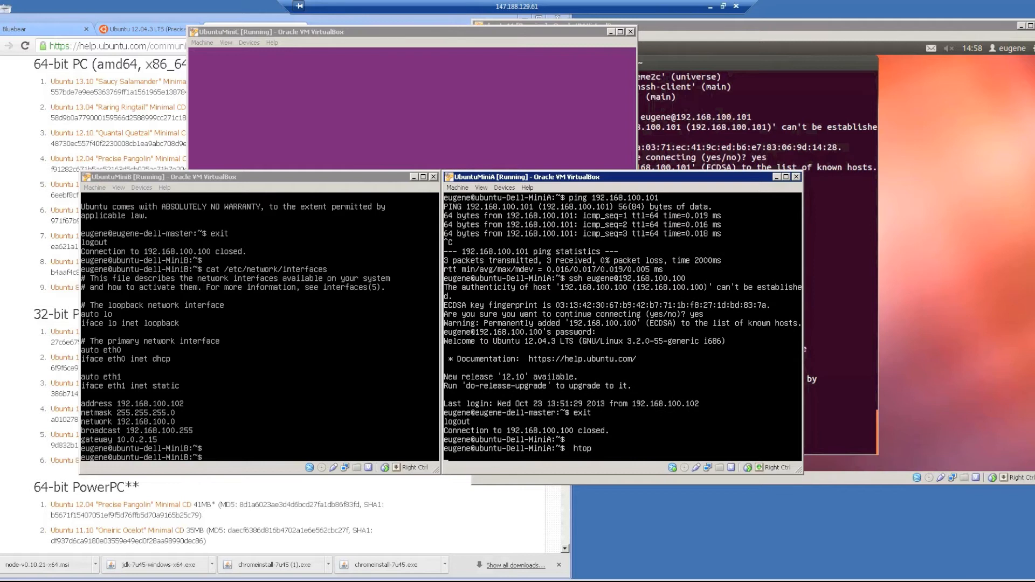
pyautogui.write('sudo')
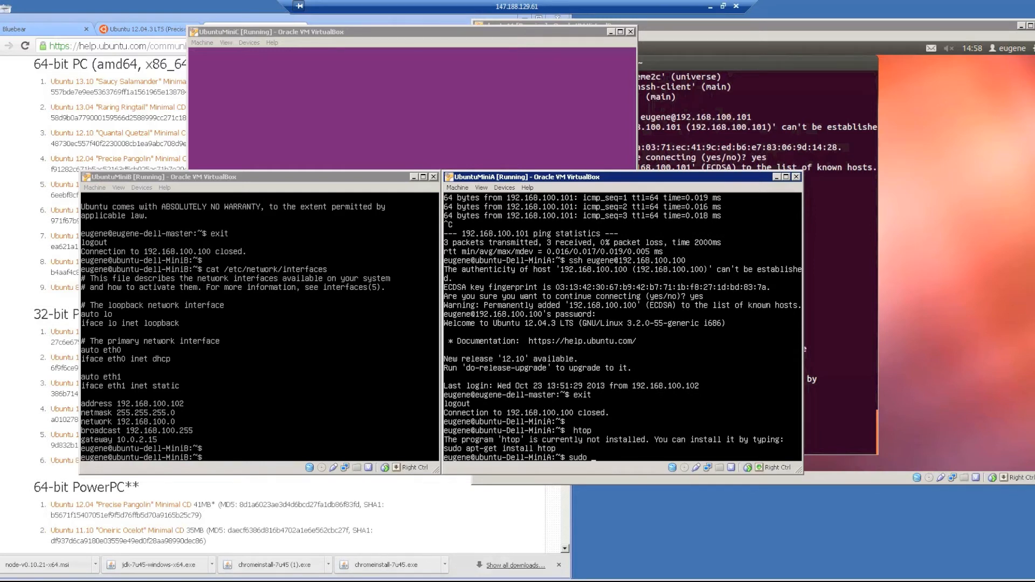
pyautogui.write(' apt-get install htop')
pyautogui.press('Return')
pyautogui.press('Return')
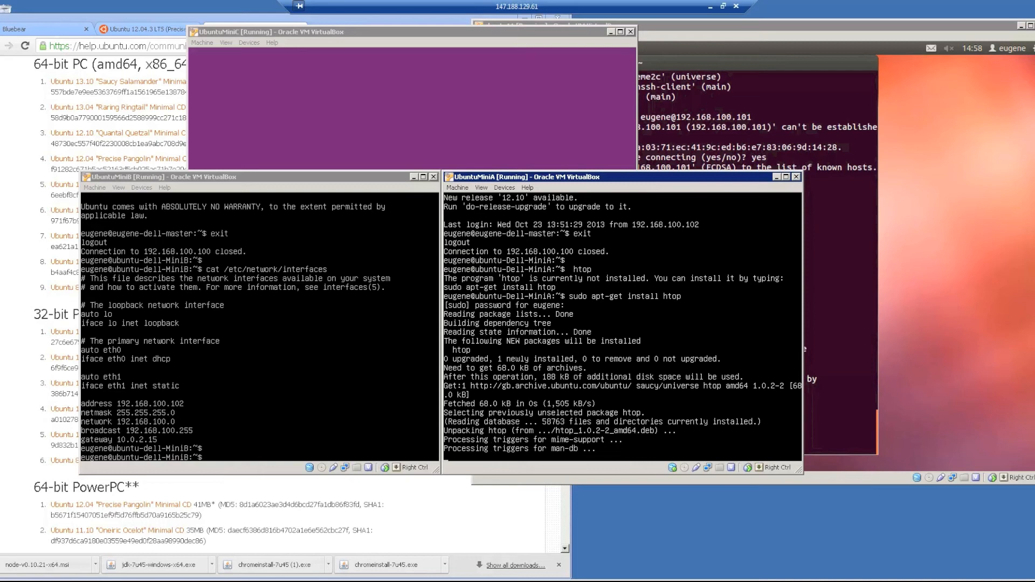
# Install htop on UbuntuMiniB with sudo apt-get install htop.
pyautogui.click(334, 366)
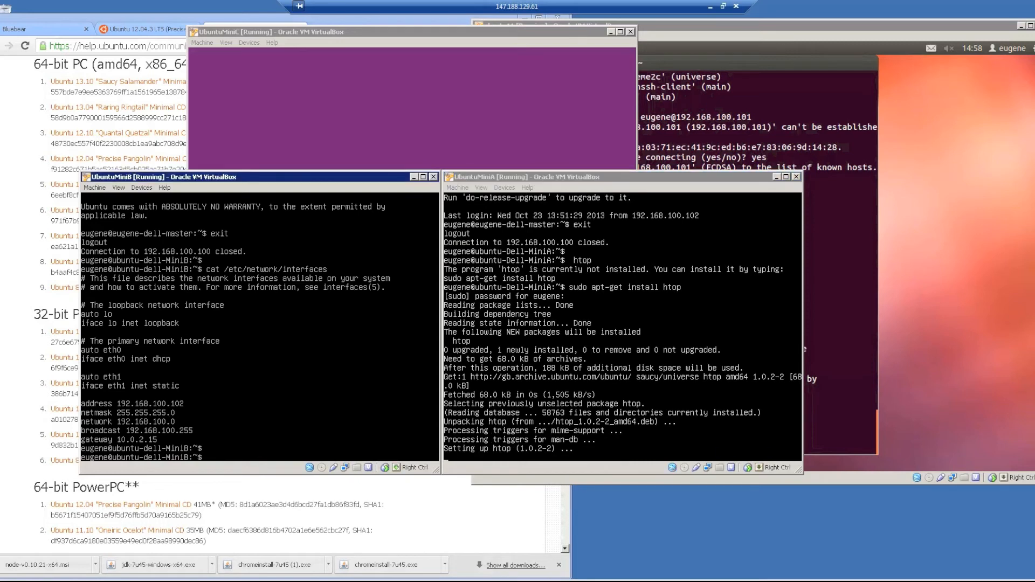
pyautogui.write('sudo apt-get install htop')
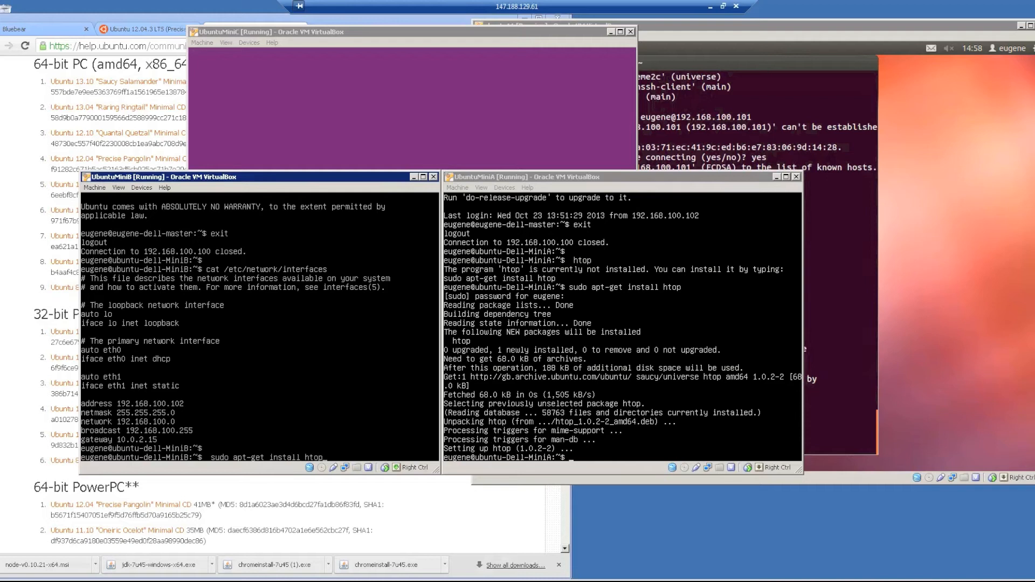
pyautogui.press('Return')
pyautogui.press('Return')
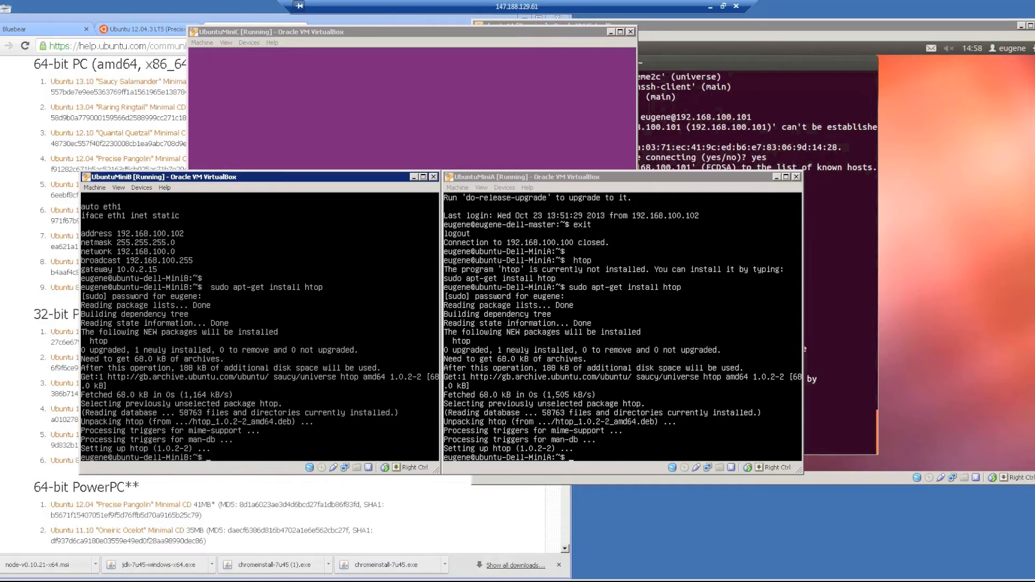
# Launch htop on UbuntuMiniA, quit it with q, and clear the console.
pyautogui.click(623, 327)
pyautogui.write('htop')
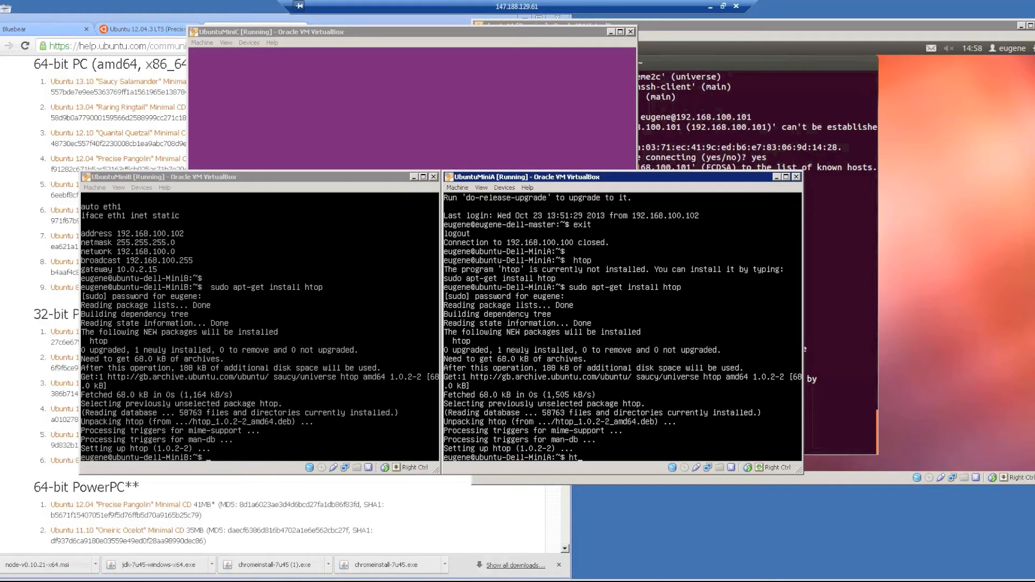
pyautogui.press('Return')
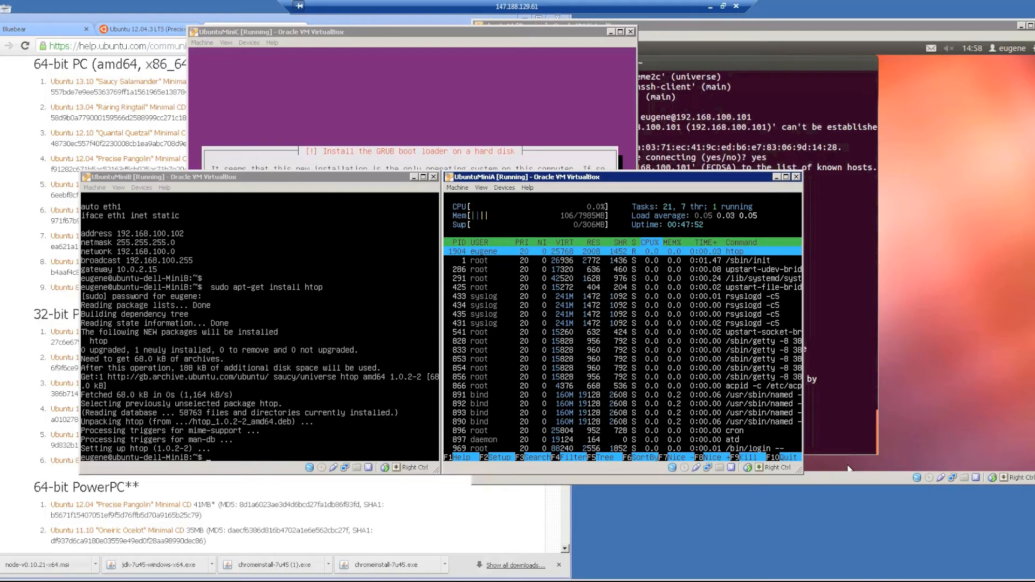
pyautogui.press('q')
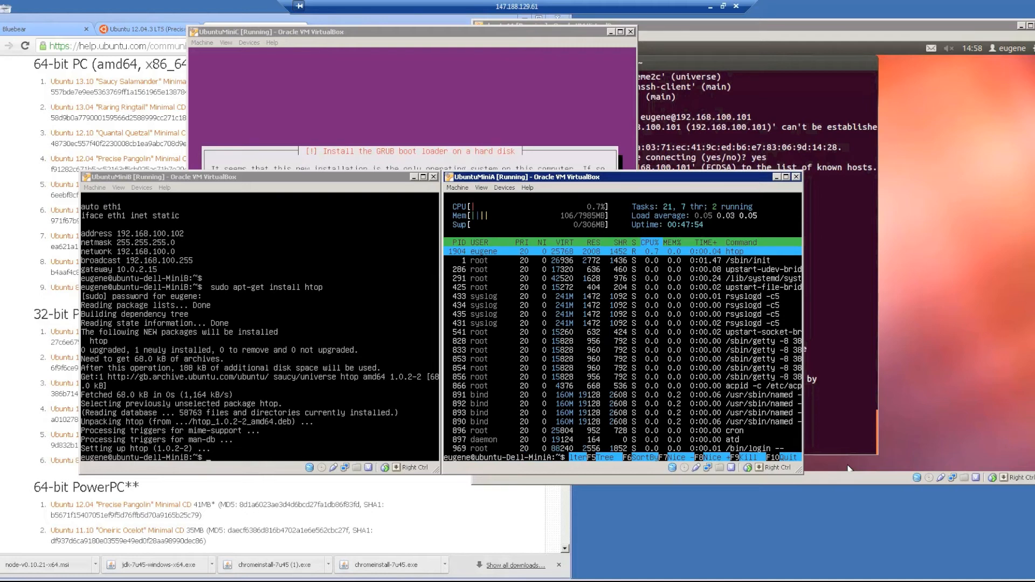
pyautogui.write('clear')
pyautogui.press('Return')
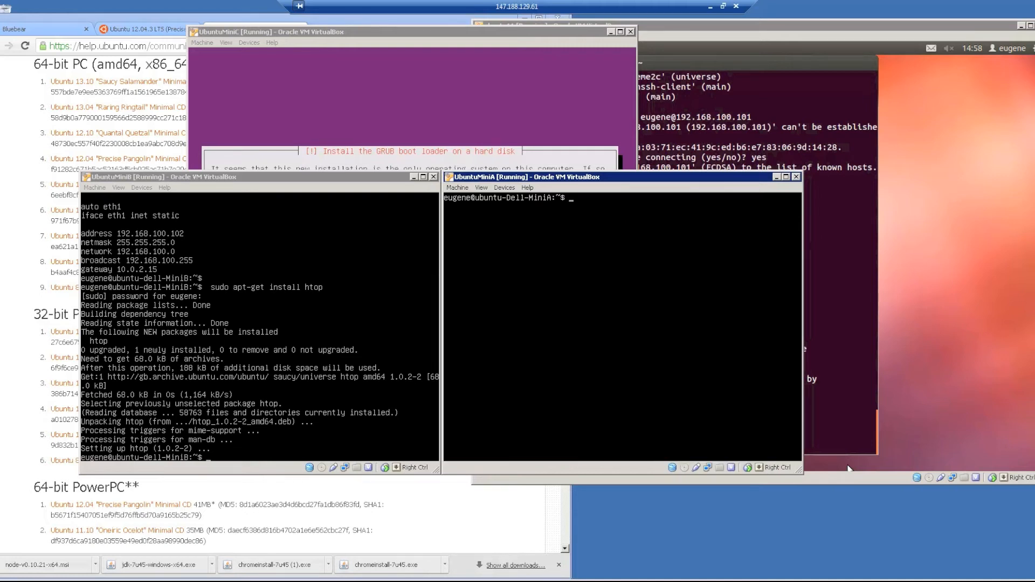
# Launch htop on UbuntuMiniB and quit it with q.
pyautogui.click(129, 350)
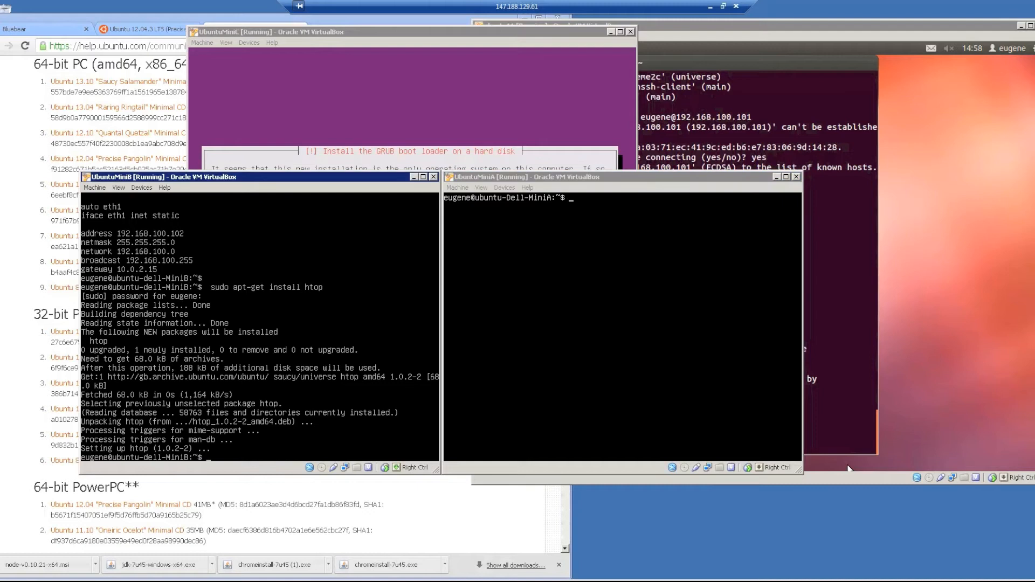
pyautogui.write('htop')
pyautogui.press('Return')
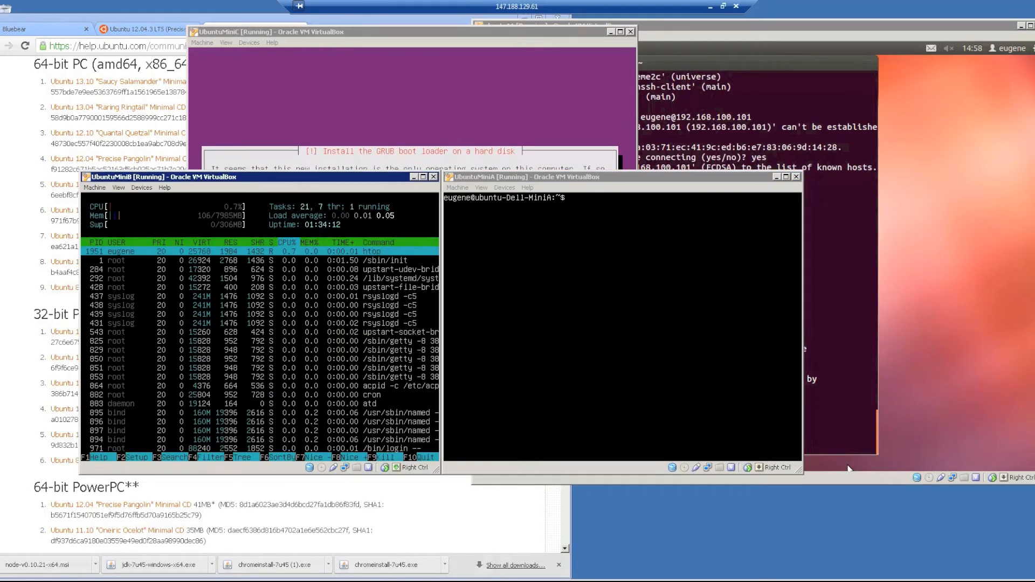
pyautogui.press('q')
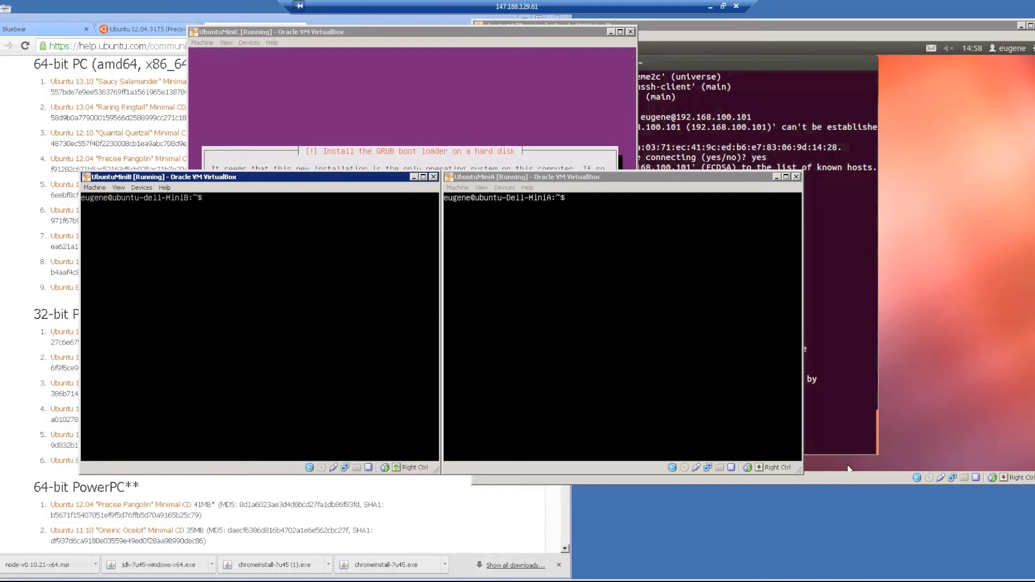
pyautogui.click(362, 88)
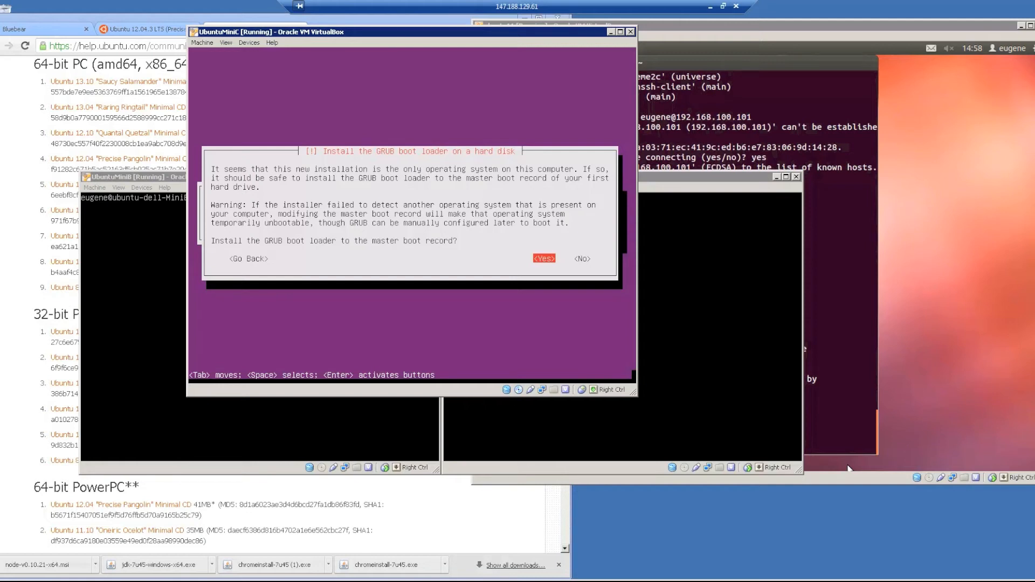
# Confirm installing GRUB to the master boot record and setting UbuntuMiniC's clock to UTC.
pyautogui.press('Right')
pyautogui.press('Left')
pyautogui.press('Return')
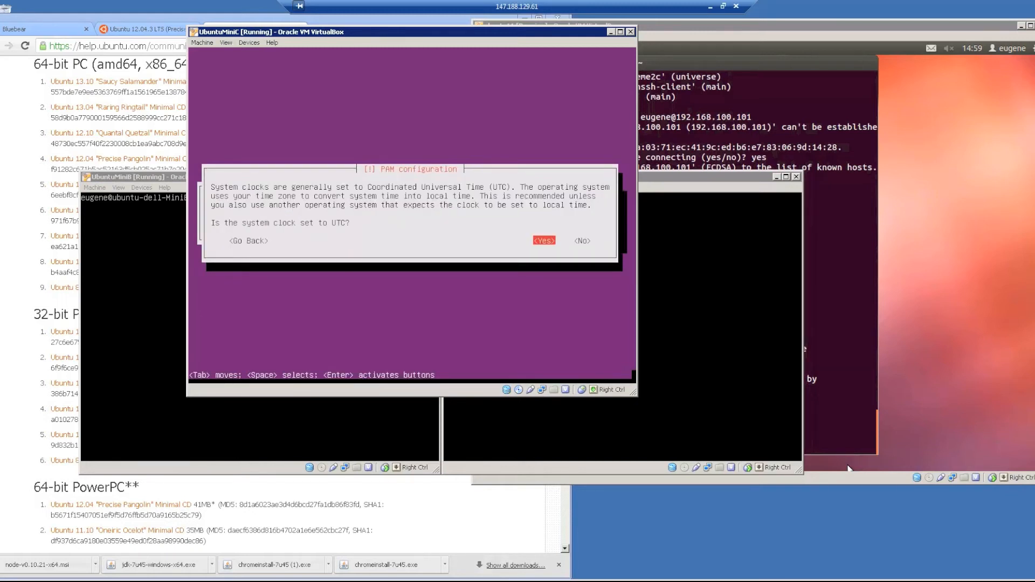
pyautogui.press('Return')
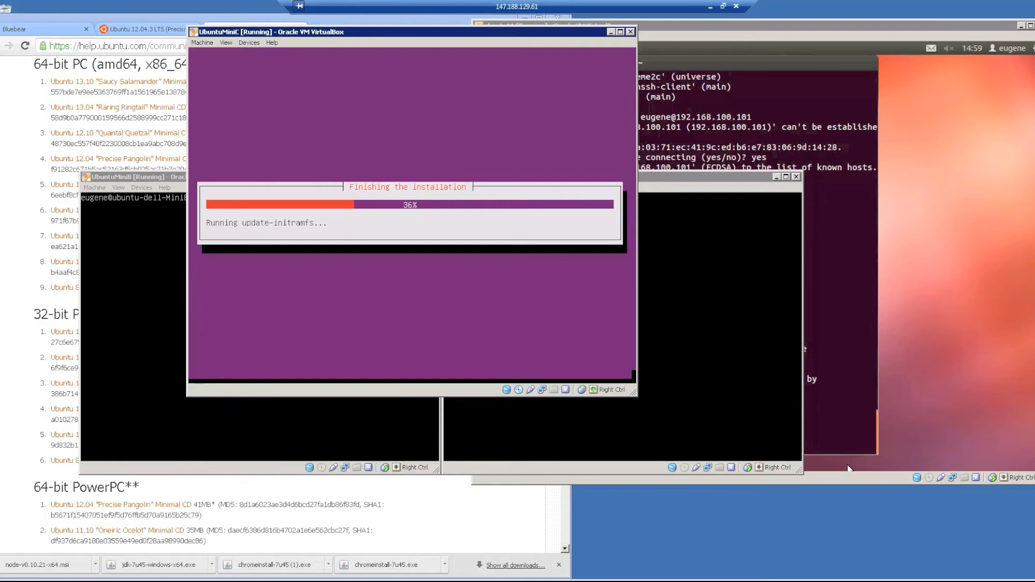
# Run htop on the master VM, find it missing, and type sudo apt-get install htop.
pyautogui.write('htop')
pyautogui.press('Return')
pyautogui.write('sudo apt-get install htop')
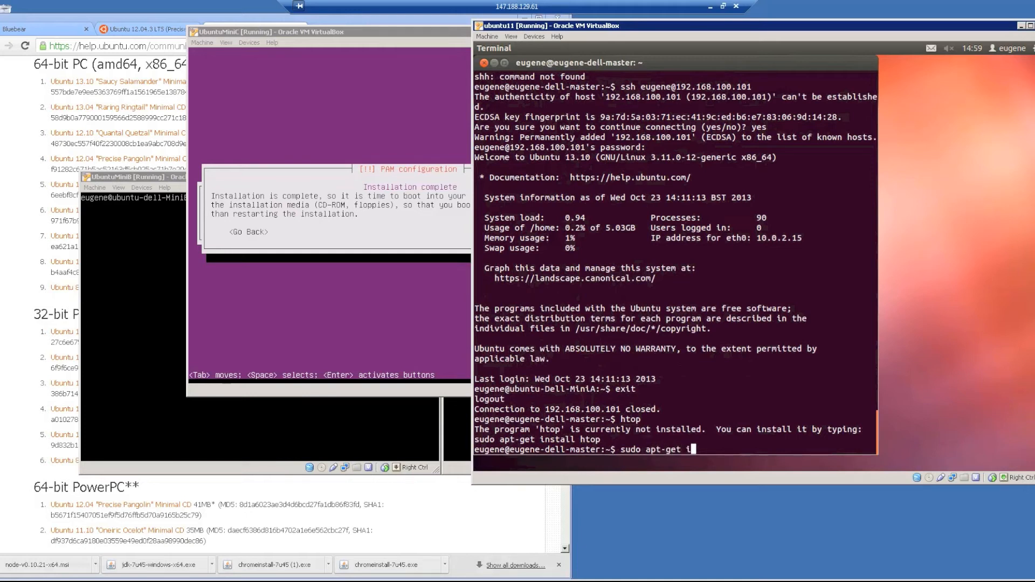
# Install htop on the master VM with the sudo password, then return to UbuntuMiniC's Installation complete screen.
pyautogui.press('Return')
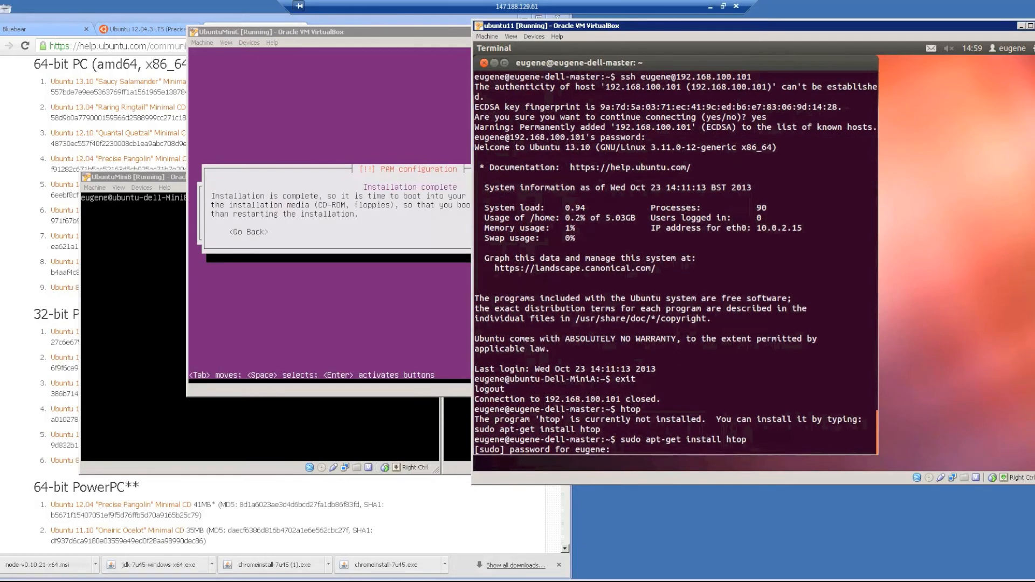
pyautogui.press('Return')
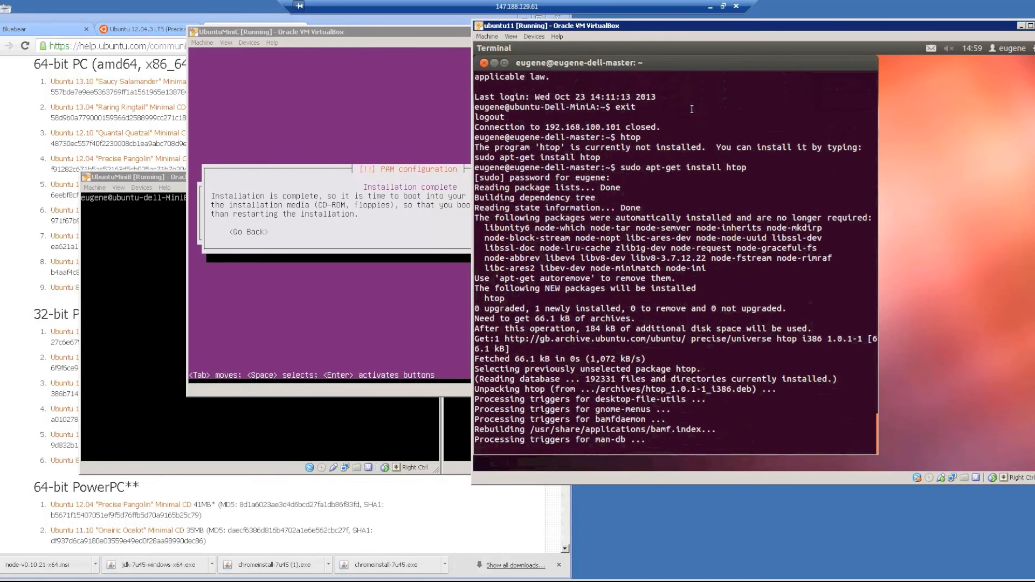
pyautogui.click(231, 57)
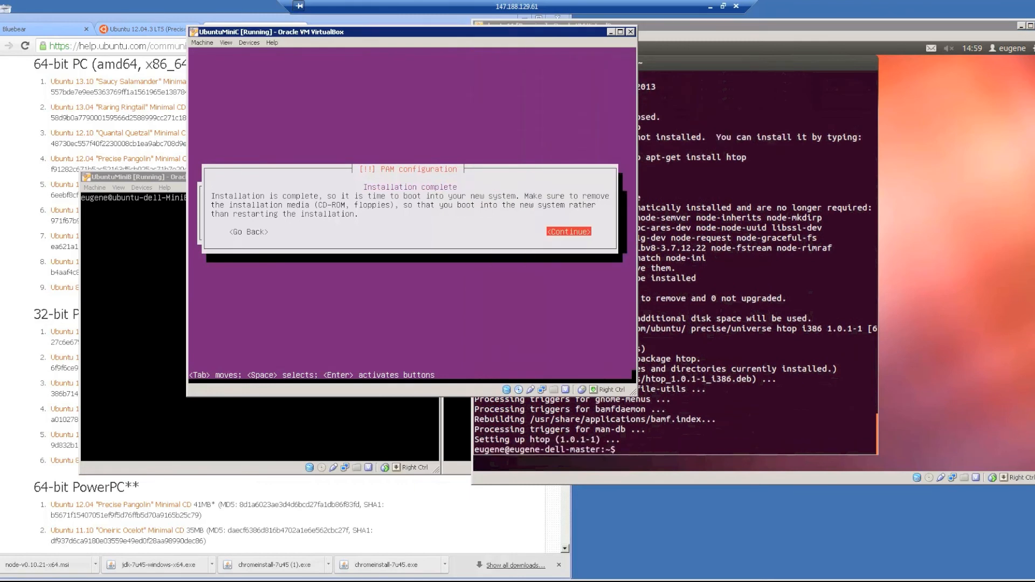
pyautogui.press('Control_R')
# Force-unmount the installation disc from UbuntuMiniC's virtual drive and continue to reboot.
pyautogui.moveTo(542, 391)
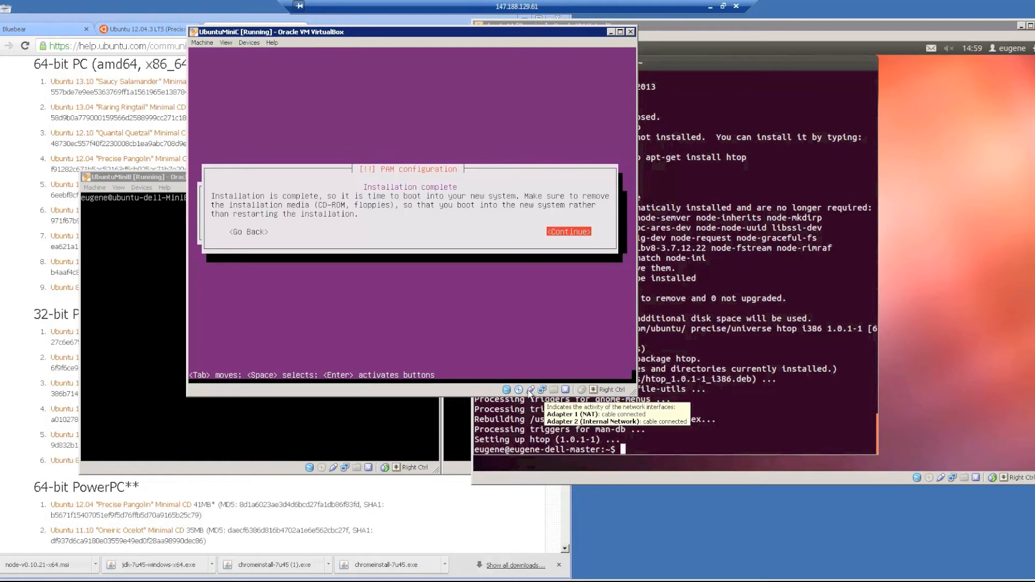
pyautogui.click(519, 390)
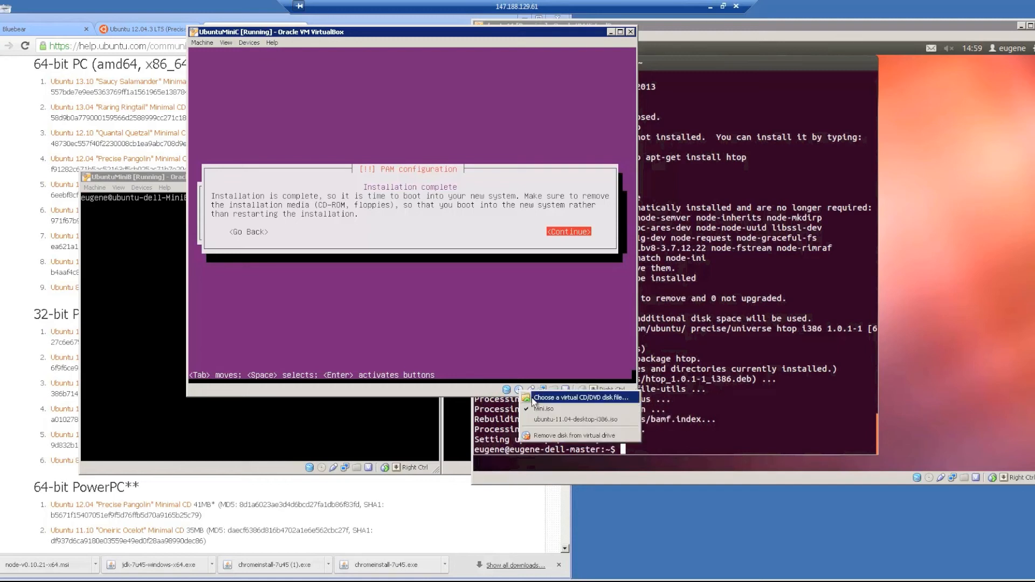
pyautogui.click(565, 435)
pyautogui.click(394, 252)
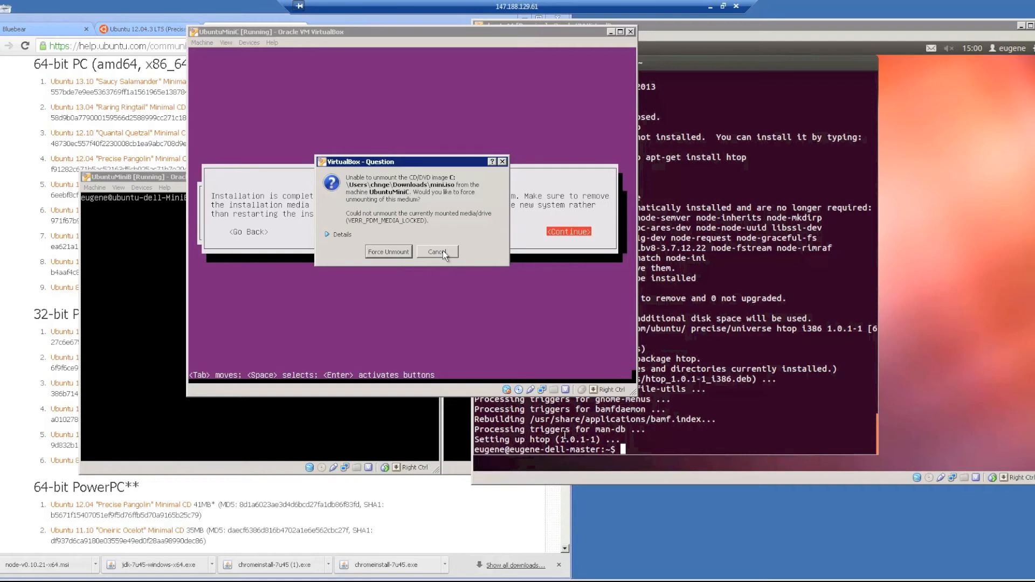
pyautogui.click(387, 251)
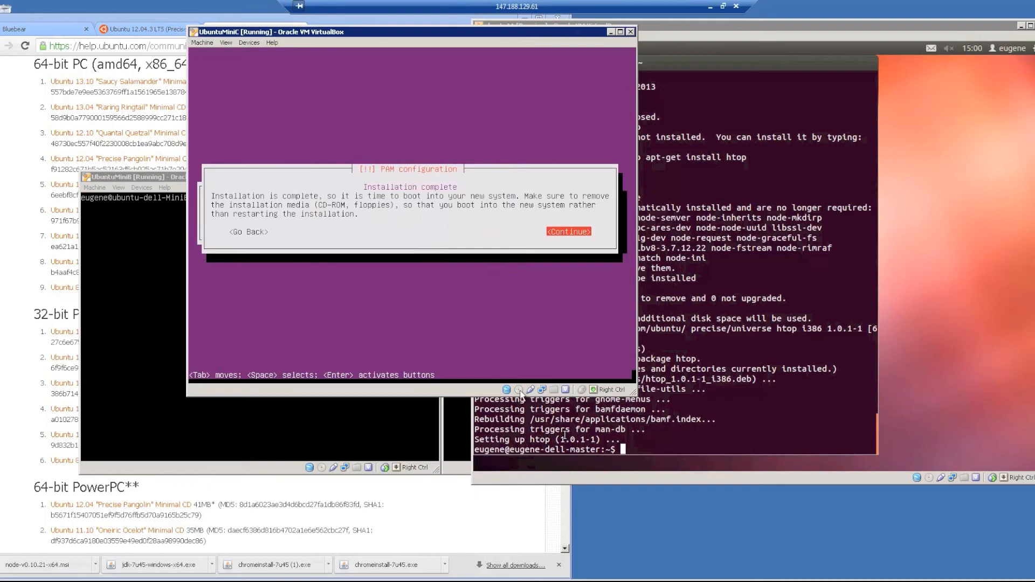
pyautogui.press('Return')
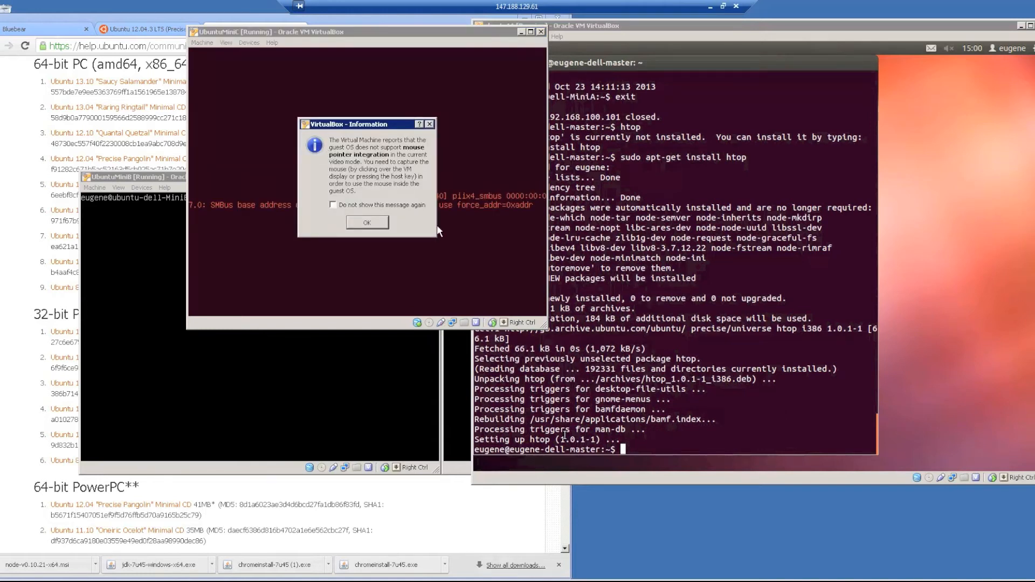
# Dismiss the mouse pointer integration notice and let UbuntuMiniC boot to its login prompt.
pyautogui.click(372, 223)
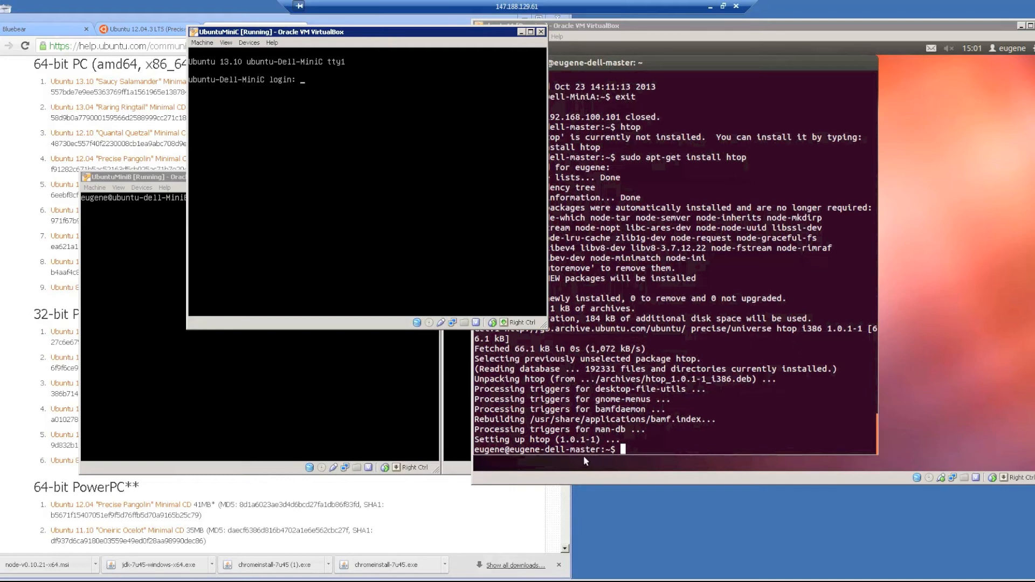
# Log in to UbuntuMiniC and run sudo apt-get update.
pyautogui.write('eugene')
pyautogui.press('Return')
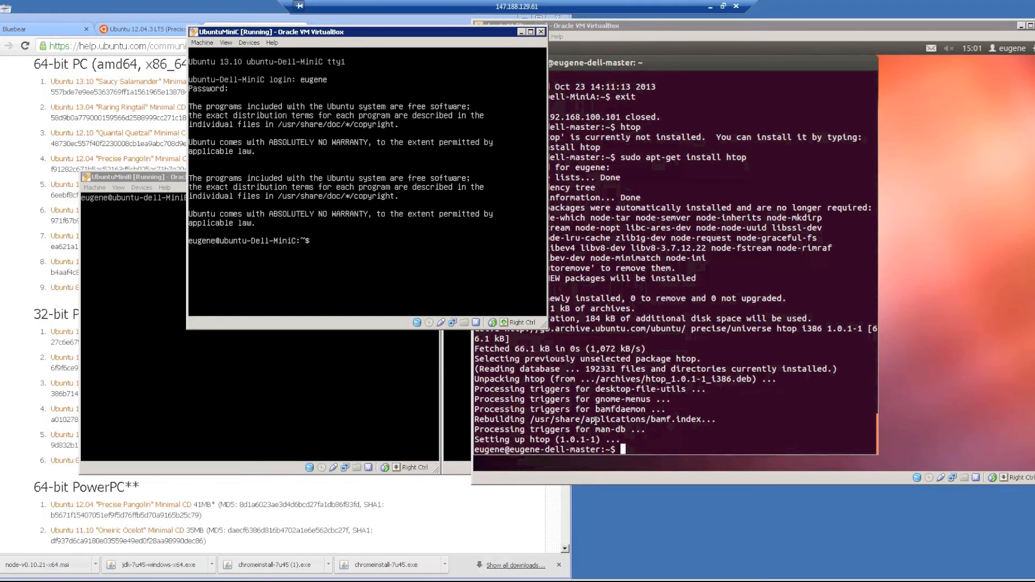
pyautogui.write('sudo apt-get update')
pyautogui.press('Return')
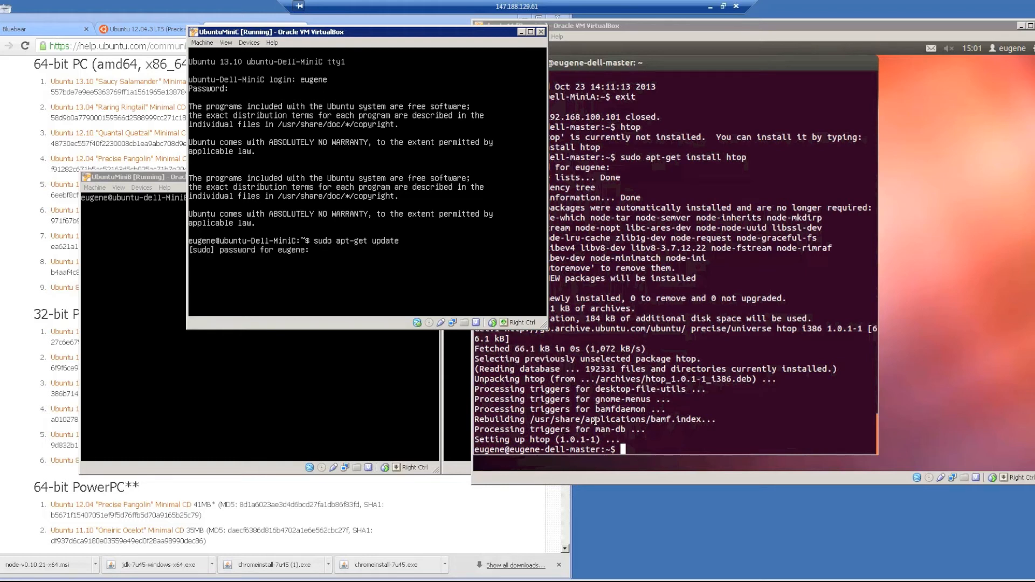
pyautogui.press('Return')
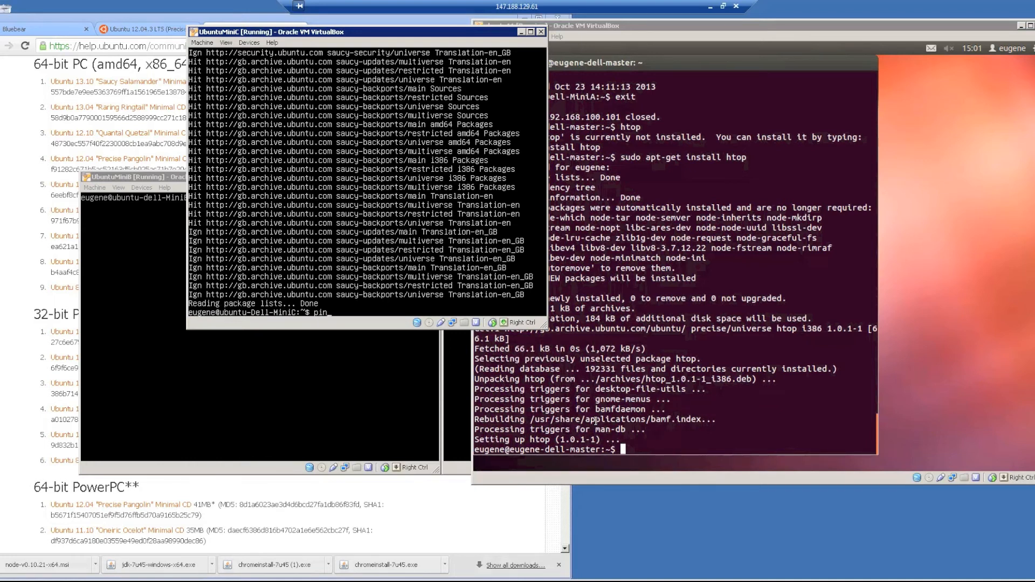
# Ping 192.168.100.100 until it fails, check interfaces with ifconfig, and start sudo pico /etc/network/interfaces.
pyautogui.write('ping 192.168.100.100')
pyautogui.press('Return')
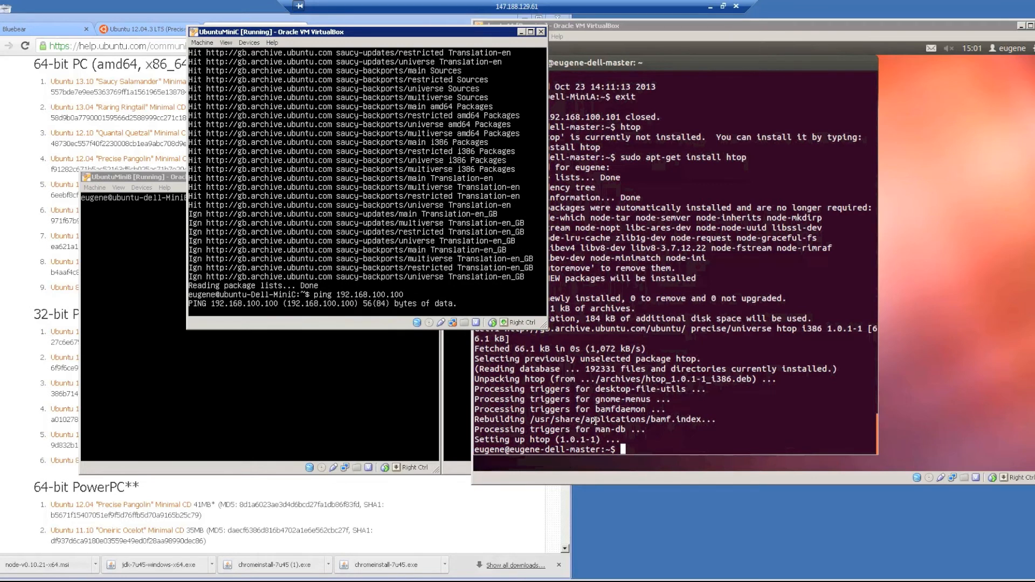
pyautogui.hotkey('ctrl', 'c')
pyautogui.write('ifconfig')
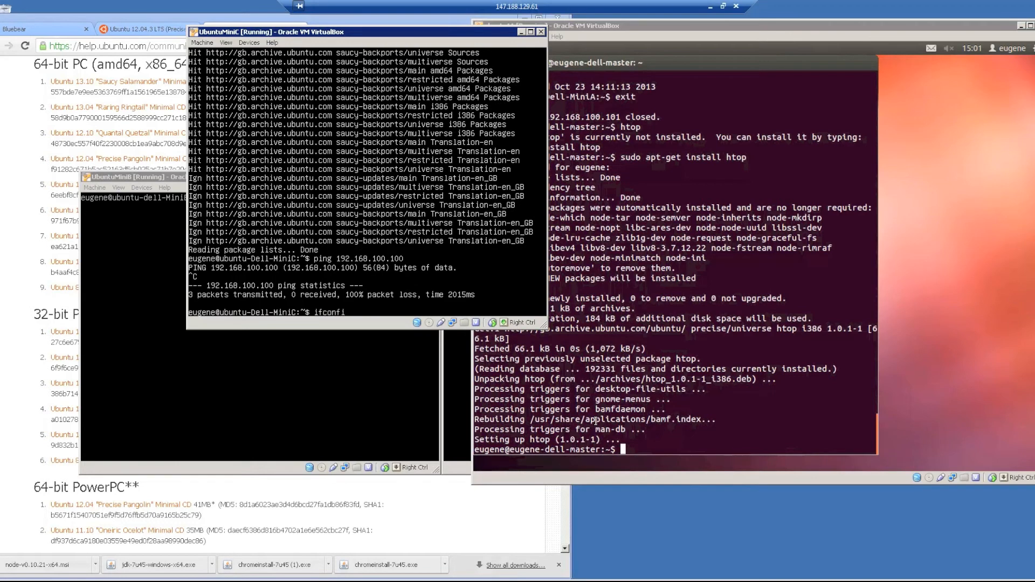
pyautogui.press('Return')
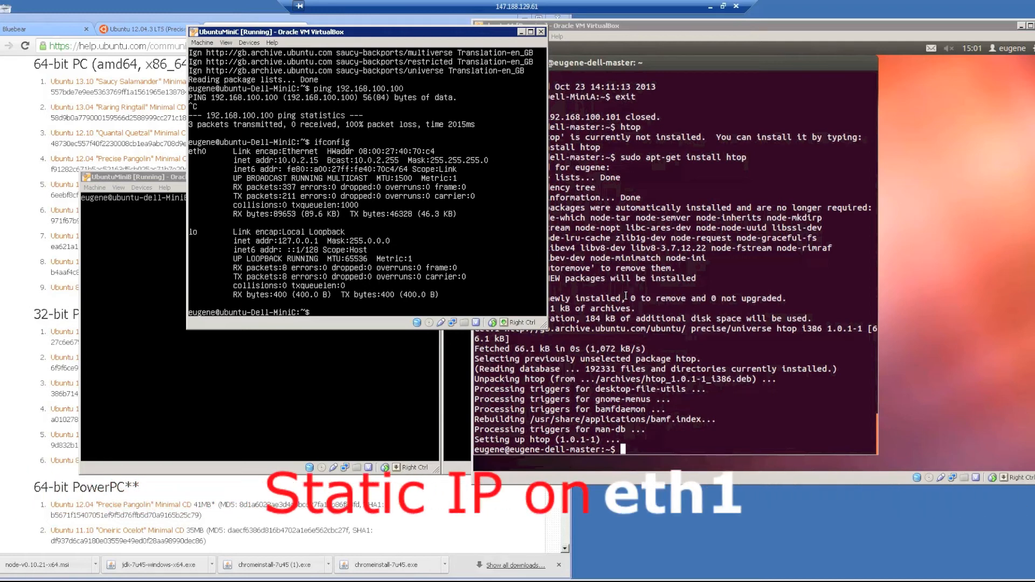
pyautogui.write('sudo pico /etc/network/interfaces')
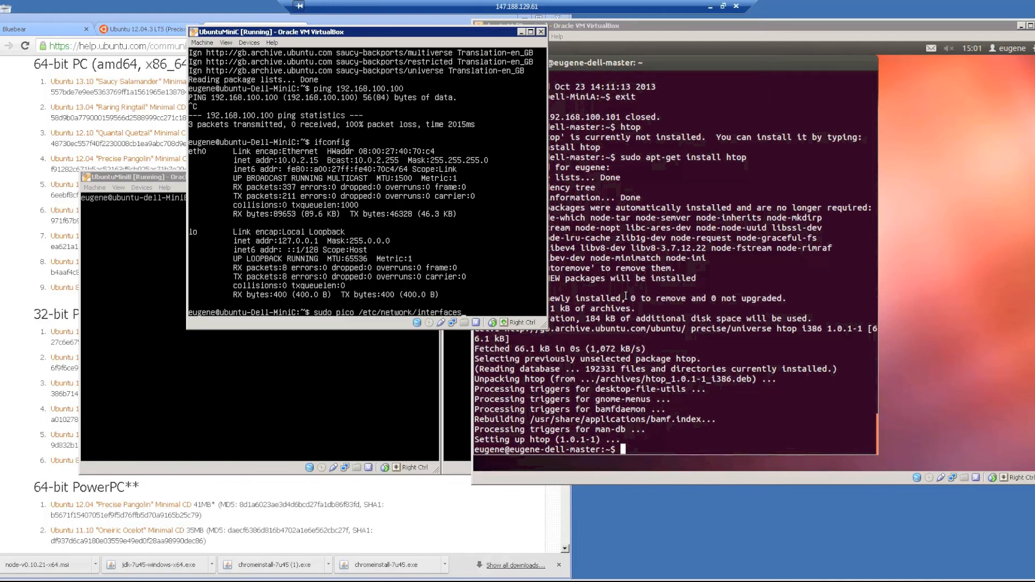
# Add 'auto eth1', 'iface eth1 inet static' and 'address 192.168.100.103' to MiniC's interfaces file.
pyautogui.press('Return')
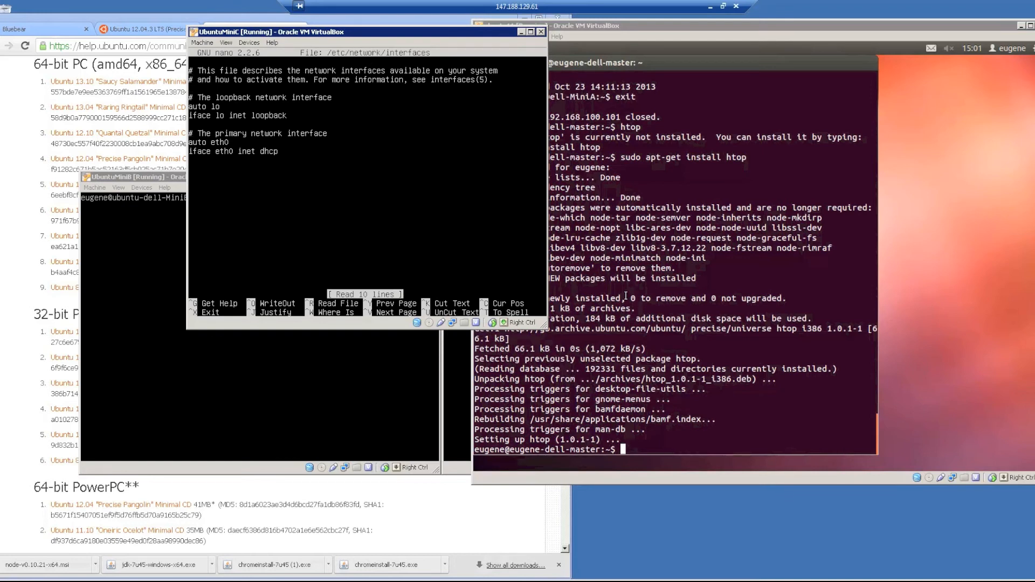
pyautogui.press('Return')
pyautogui.write('auto ')
pyautogui.write('eht1')
pyautogui.press('BackSpace')
pyautogui.press('BackSpace')
pyautogui.press('BackSpace')
pyautogui.write('th1 ')
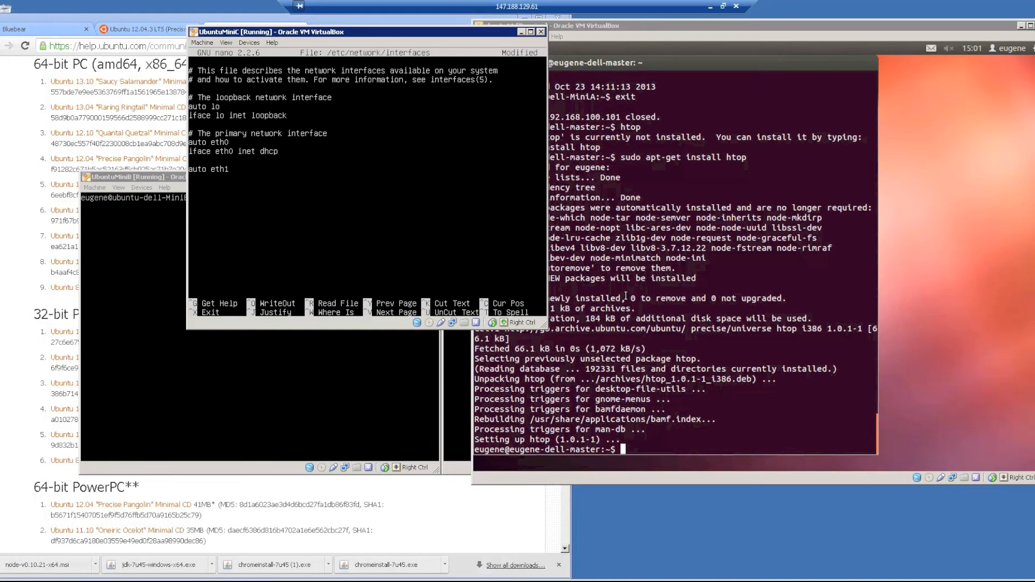
pyautogui.write('iface eth1 inet static')
pyautogui.press('Return')
pyautogui.press('Return')
pyautogui.write('address 192.168.100.103')
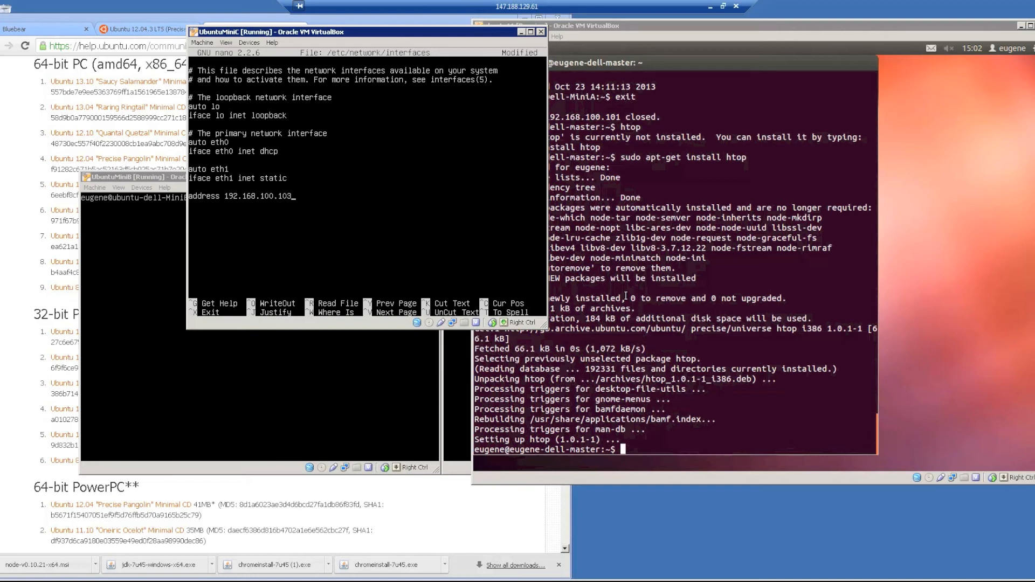
pyautogui.click(712, 433)
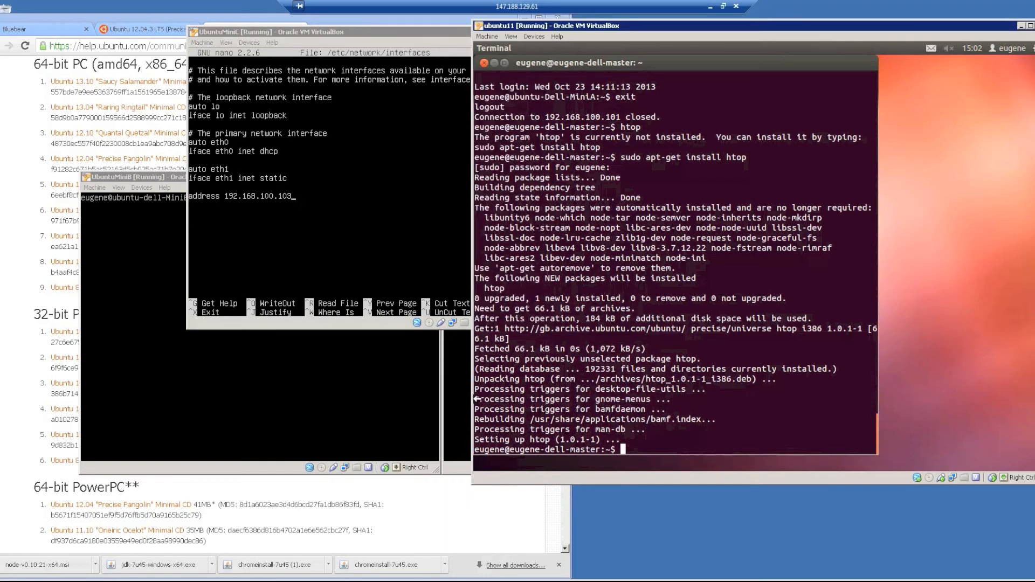
# Print UbuntuMiniB's /etc/network/interfaces with cat to reference its eth1 static settings.
pyautogui.click(356, 398)
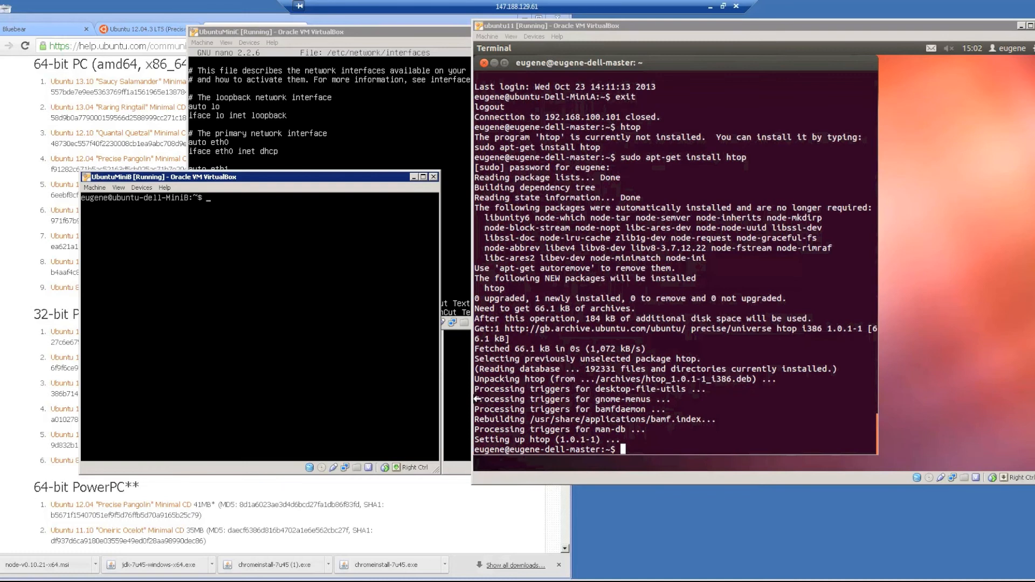
pyautogui.write('cat /etc/network/inte')
pyautogui.press('Tab')
pyautogui.press('Return')
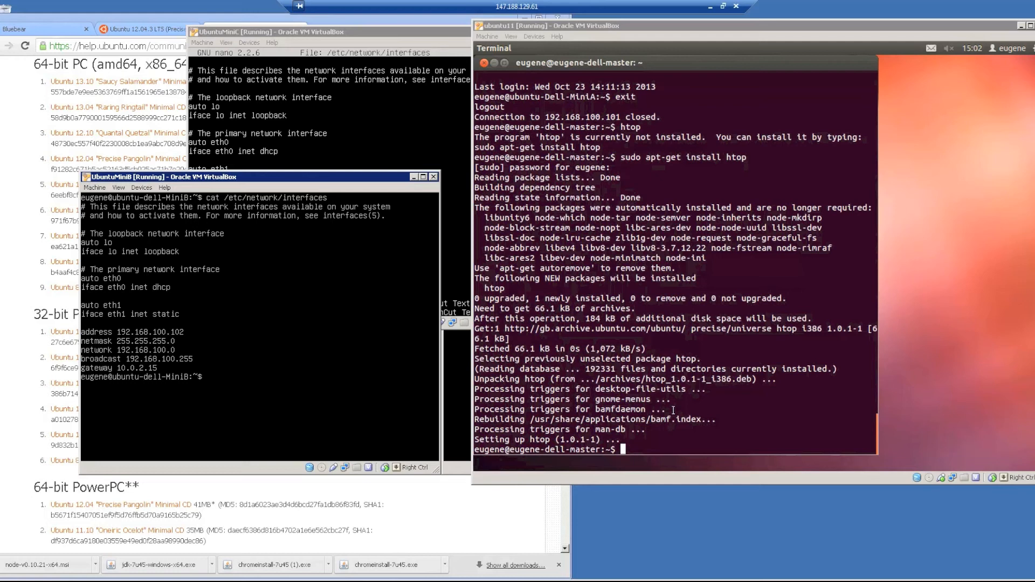
pyautogui.click(374, 143)
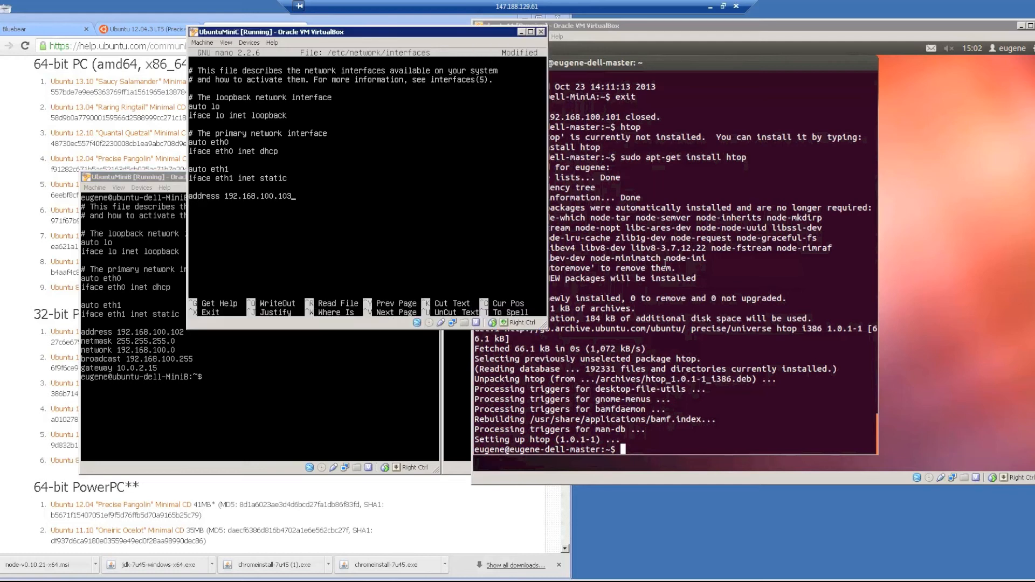
# Add netmask 255.255.255.0, network 192.168.100.0, broadcast 192.168.100.255 and gateway 10.0.2.15, then save.
pyautogui.press('Return')
pyautogui.write('netmask 255.255.255.0')
pyautogui.press('Return')
pyautogui.write('network')
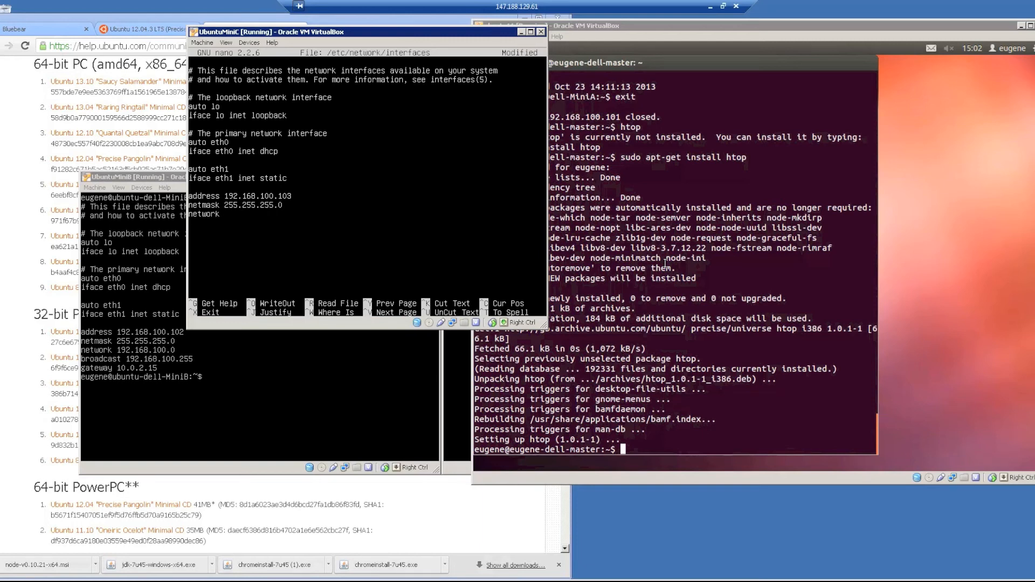
pyautogui.write(' 192.168.100.0')
pyautogui.write('broadcas')
pyautogui.write('t 192.168')
pyautogui.write('.10')
pyautogui.write('0.')
pyautogui.press('BackSpace')
pyautogui.write('.255 ')
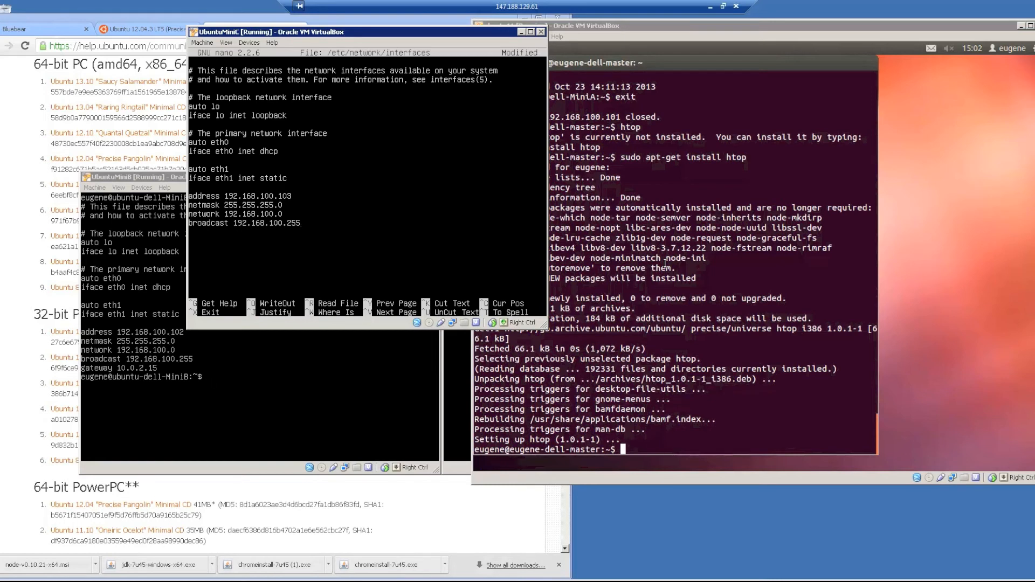
pyautogui.write('gateway 10.0.2.')
pyautogui.write('15')
pyautogui.hotkey('ctrl', 'x')
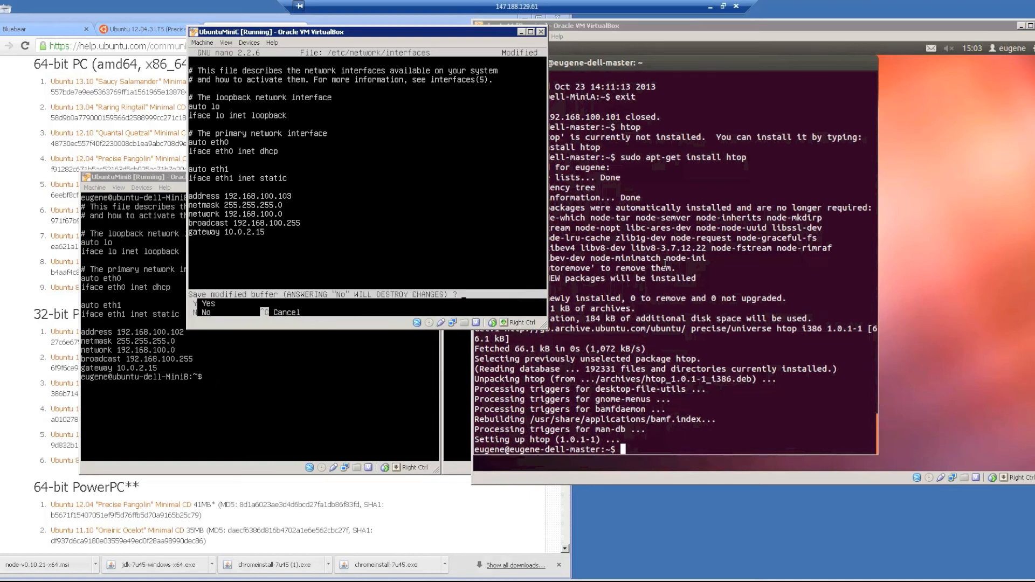
pyautogui.press('y')
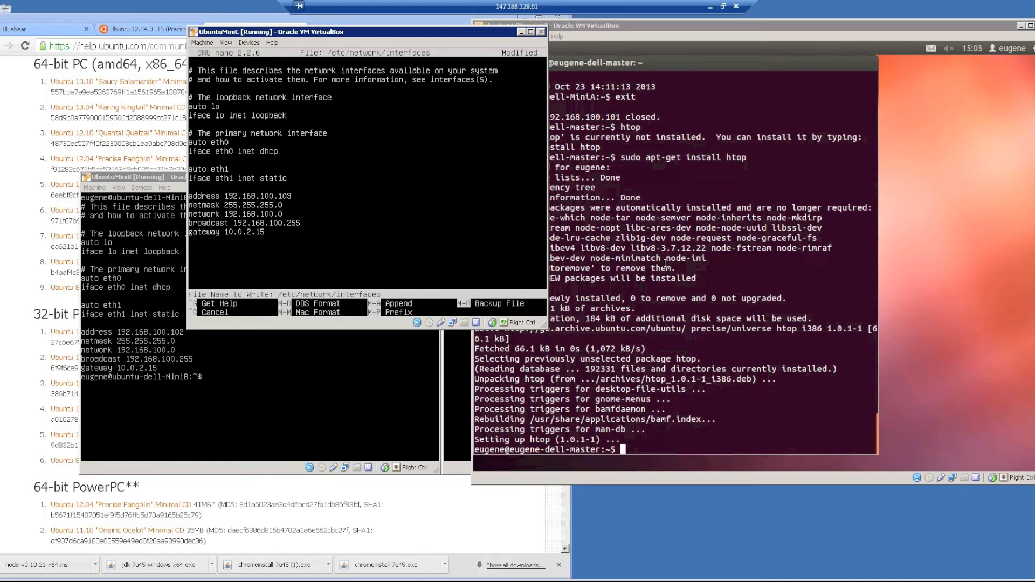
pyautogui.press('Return')
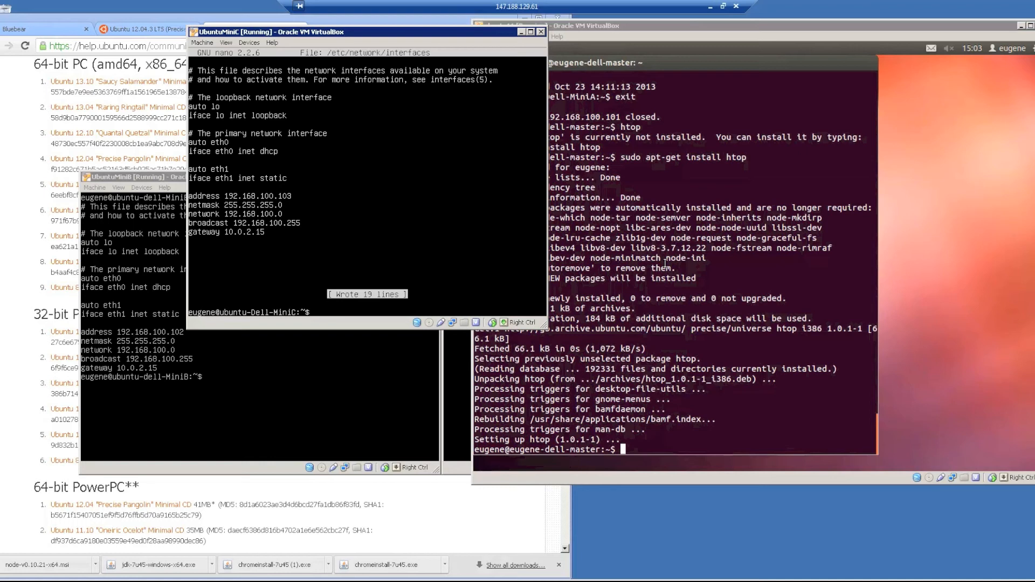
# Restart networking and confirm with ifconfig that eth1 is up at 192.168.100.103.
pyautogui.write('sudo service networking restart')
pyautogui.press('Return')
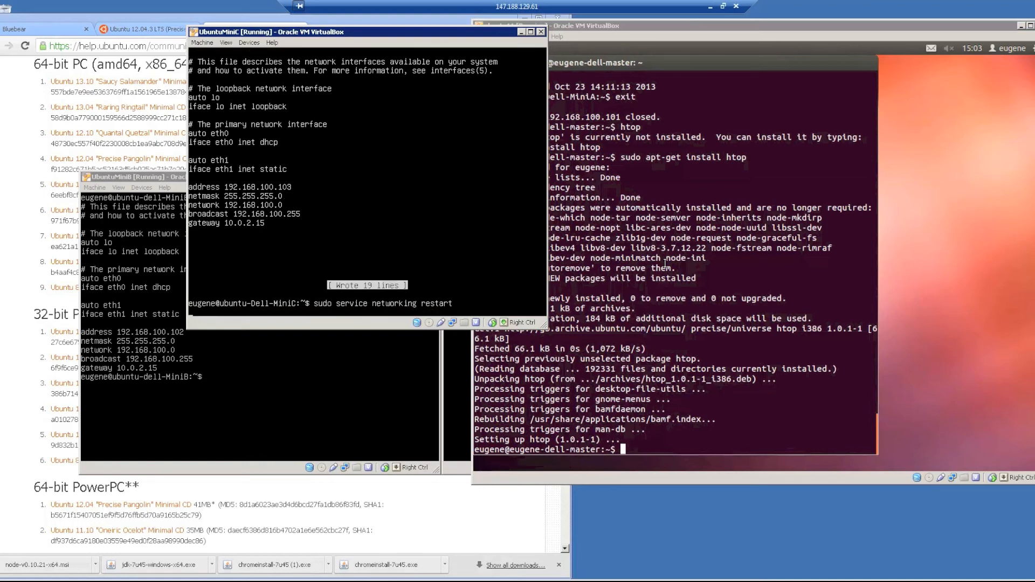
pyautogui.write('ifconfig')
pyautogui.press('Return')
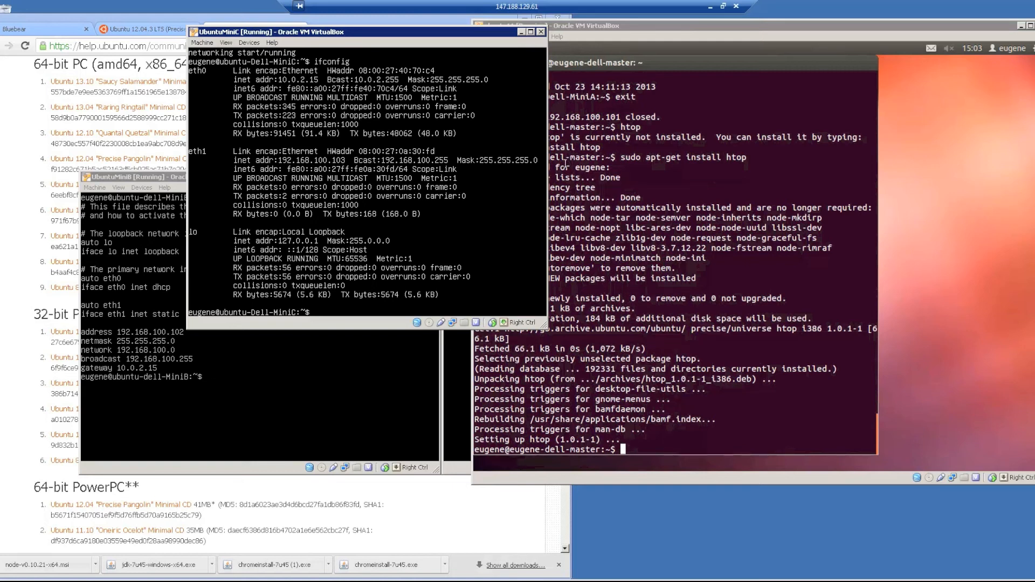
# Ping 192.168.100.100, .101 and .102 from MiniC in turn, each succeeding with 0% loss.
pyautogui.press('Up')
pyautogui.press('BackSpace')
pyautogui.press('BackSpace')
pyautogui.press('BackSpace')
pyautogui.press('BackSpace')
pyautogui.press('BackSpace')
pyautogui.press('BackSpace')
pyautogui.press('BackSpace')
pyautogui.press('BackSpace')
pyautogui.write('pi')
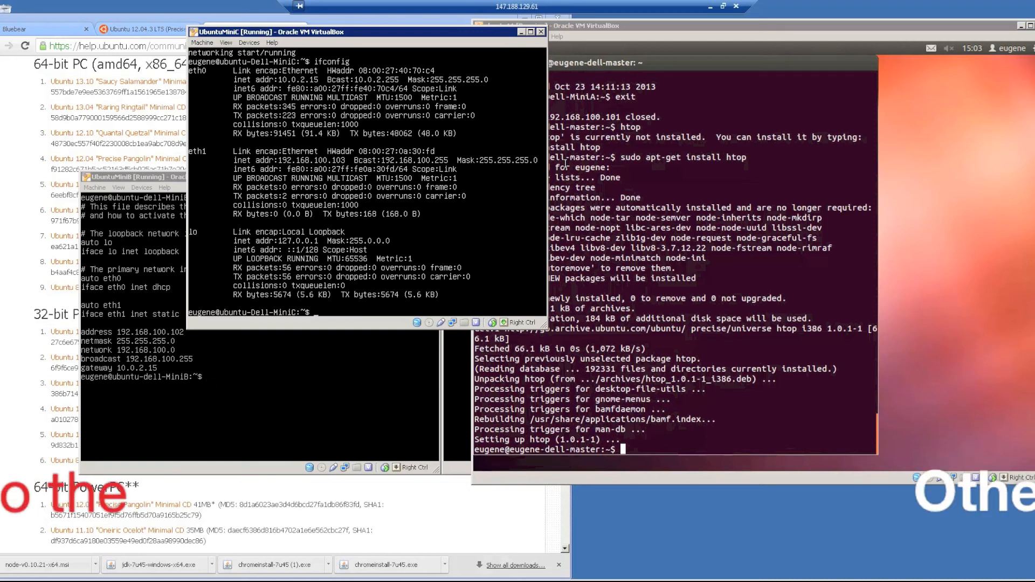
pyautogui.write('ng 192')
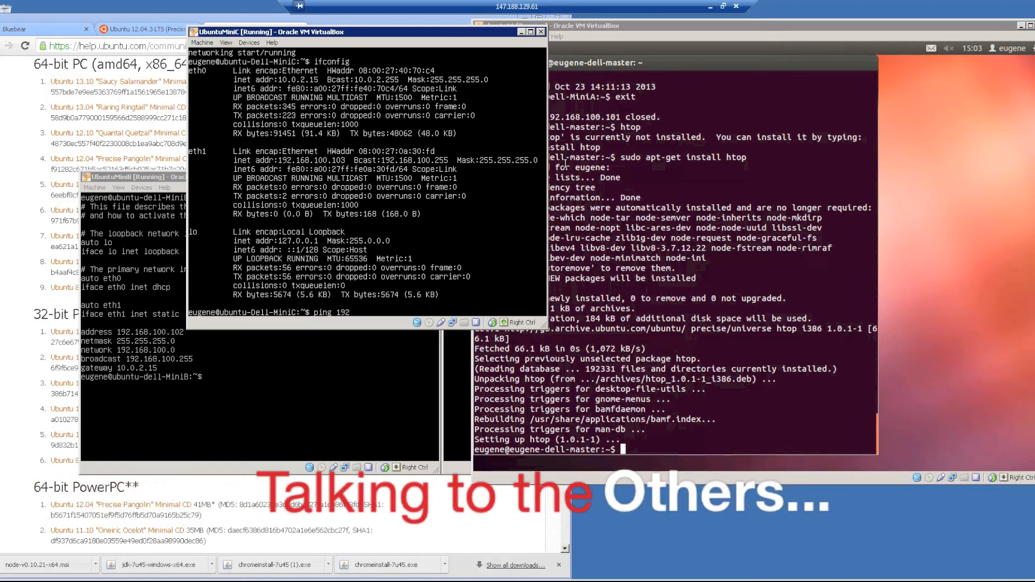
pyautogui.write('.168.100.100')
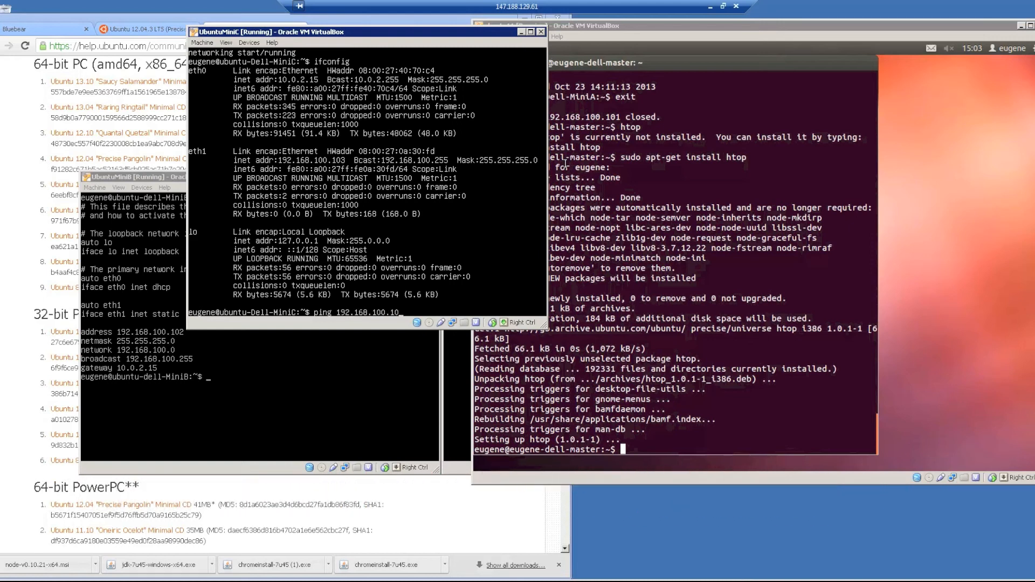
pyautogui.press('Return')
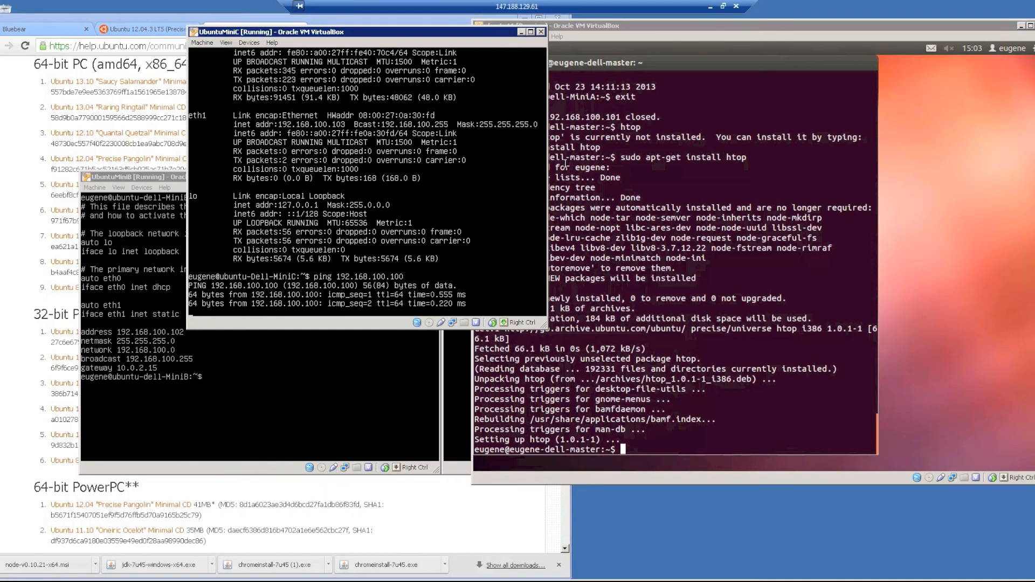
pyautogui.hotkey('ctrl', 'c')
pyautogui.press('Up')
pyautogui.press('BackSpace')
pyautogui.write('192.168.100.101')
pyautogui.press('Return')
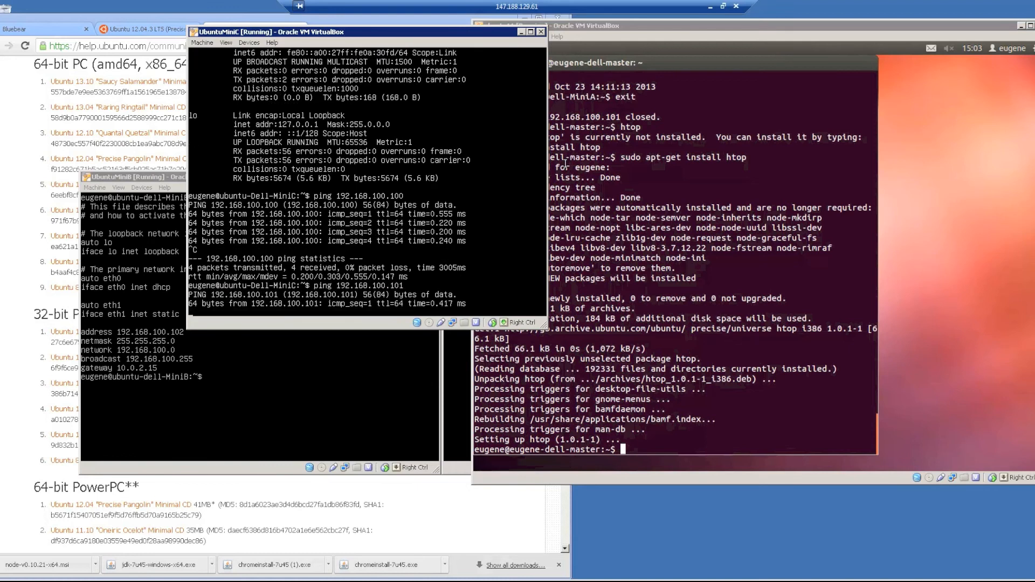
pyautogui.hotkey('ctrl', 'c')
pyautogui.press('Up')
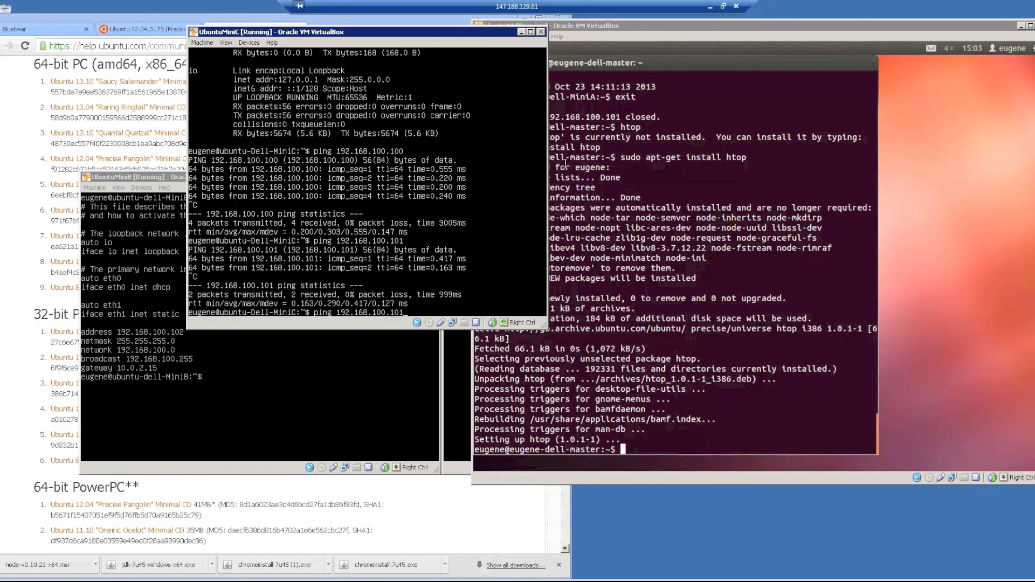
pyautogui.press('BackSpace')
pyautogui.write('2')
pyautogui.press('Return')
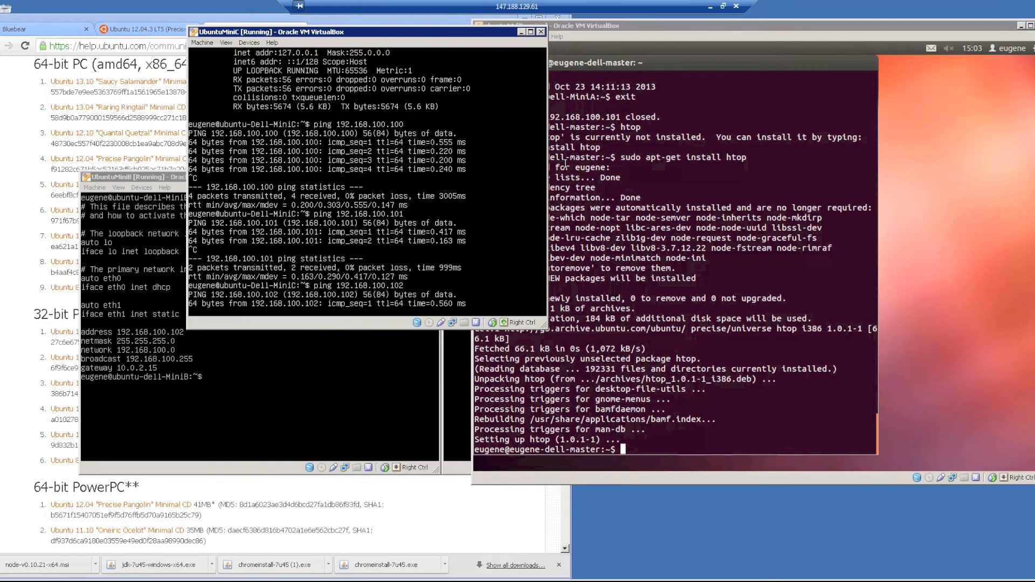
pyautogui.hotkey('ctrl', 'c')
# Begin typing an ssh command to log in to the master VM.
pyautogui.write('ssh eugene@192.168.10.')
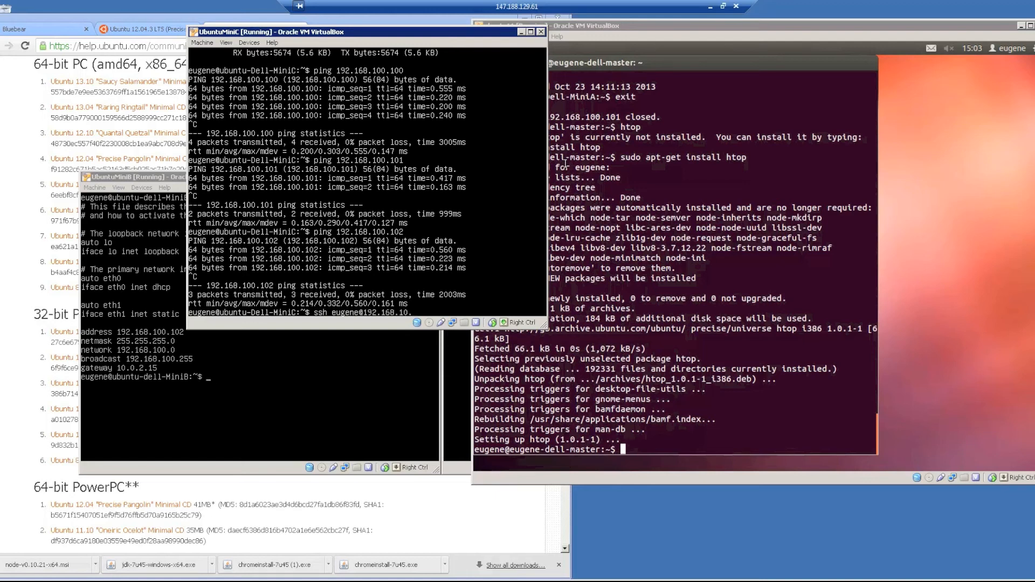
pyautogui.press('BackSpace')
pyautogui.write('0.100')
# From MiniC, SSH into the master at 192.168.100.100, accept its host key, log in, and list its home folder.
pyautogui.press('Return')
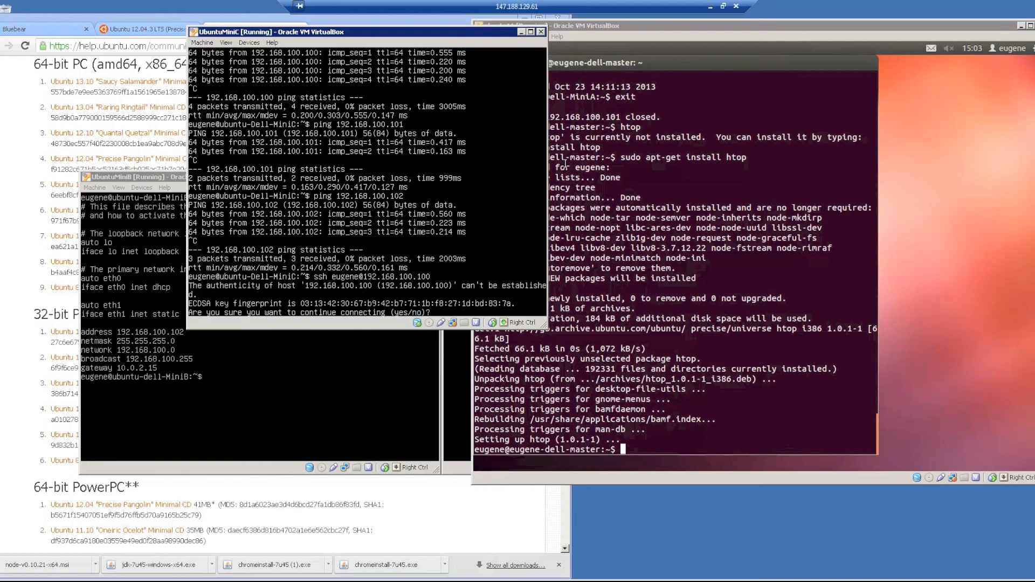
pyautogui.write('yes')
pyautogui.press('Return')
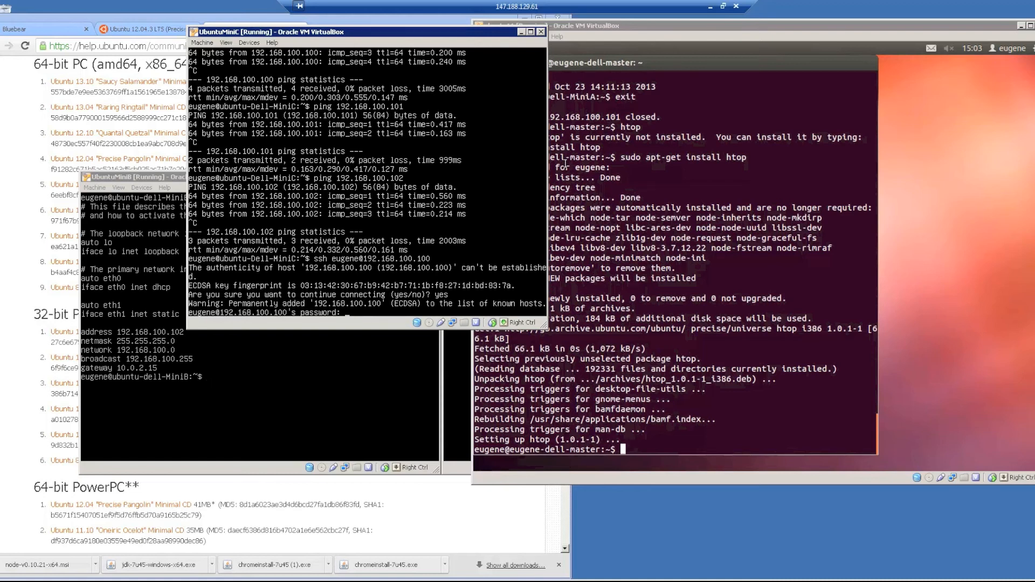
pyautogui.press('Return')
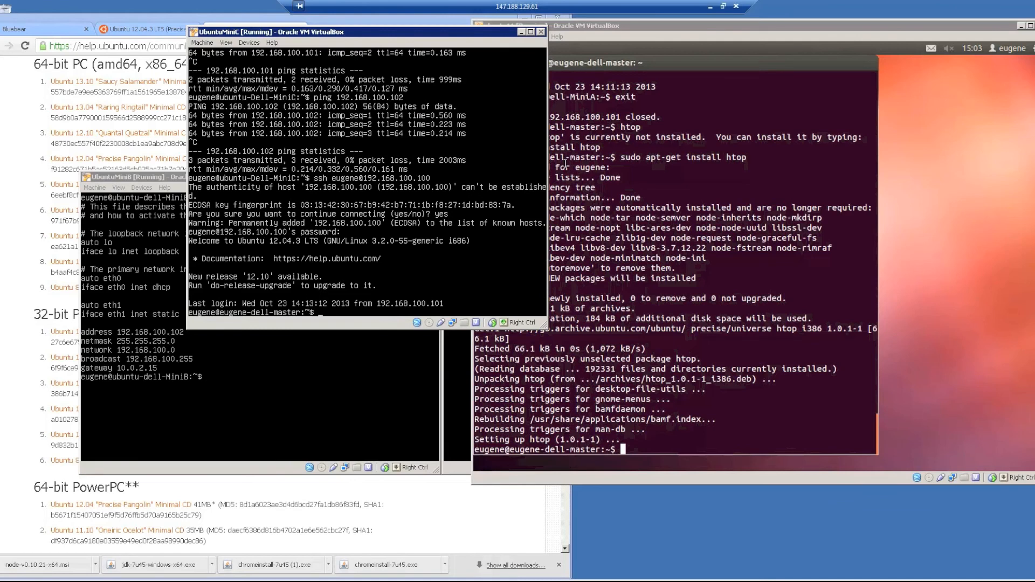
pyautogui.write('ls')
pyautogui.press('Return')
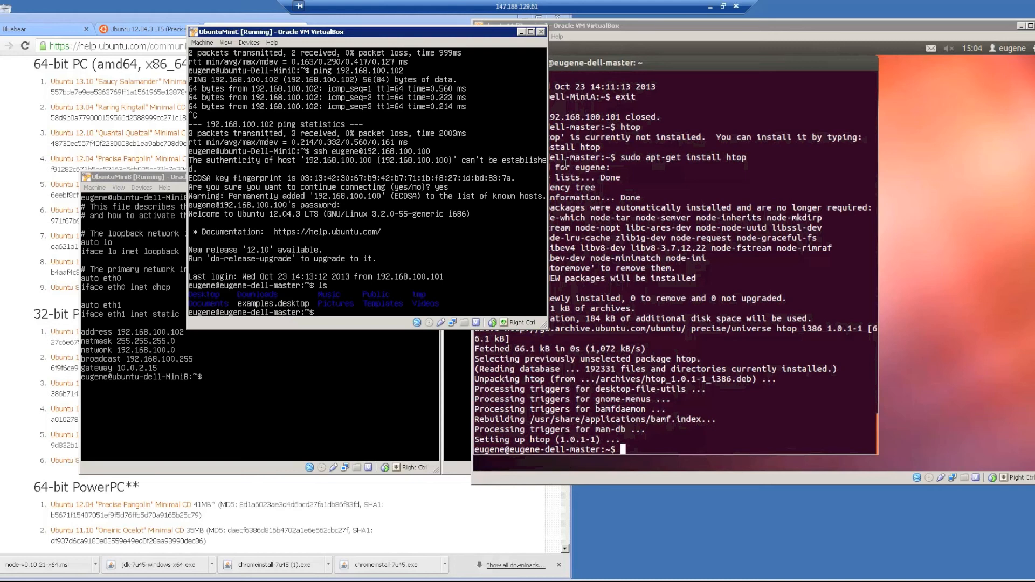
# Exit the SSH session and bring the master ubuntu11 window to the front.
pyautogui.write('exit')
pyautogui.press('Return')
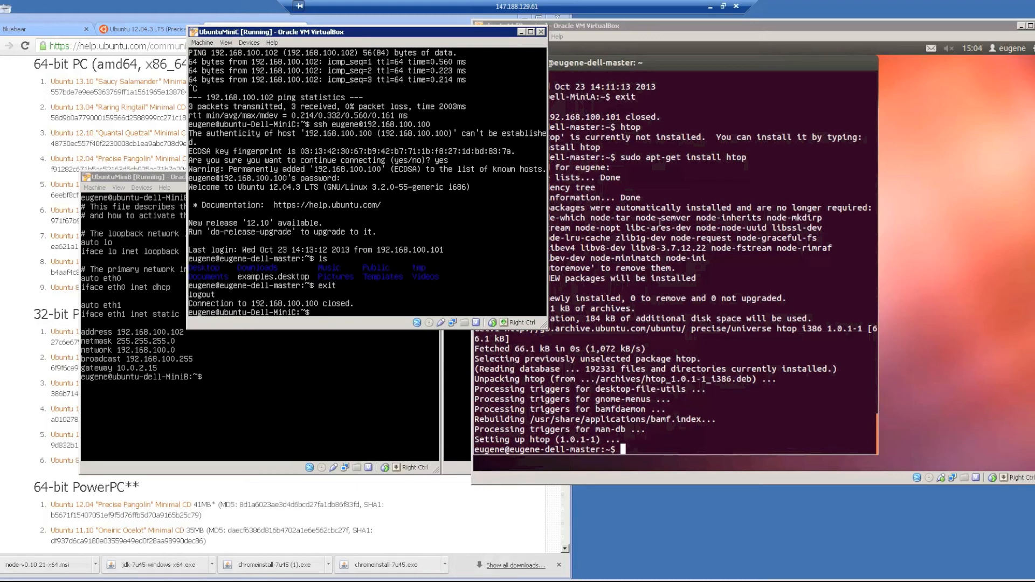
pyautogui.click(660, 222)
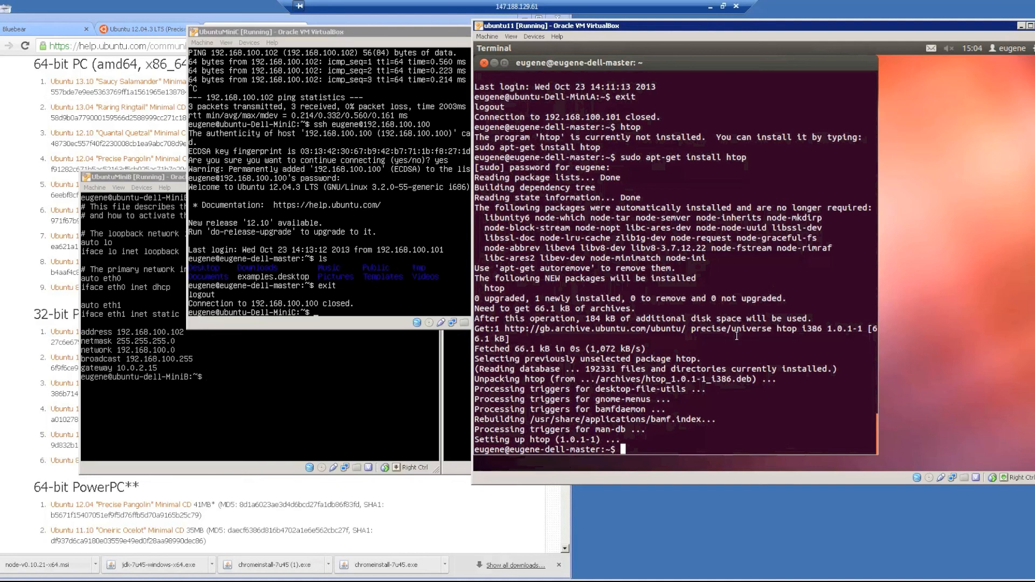
# On the master, move into ~/.ssh, list it, print known_hosts, then clear the screen.
pyautogui.write('cd ~/.ssh')
pyautogui.press('Return')
pyautogui.write('ls')
pyautogui.press('Return')
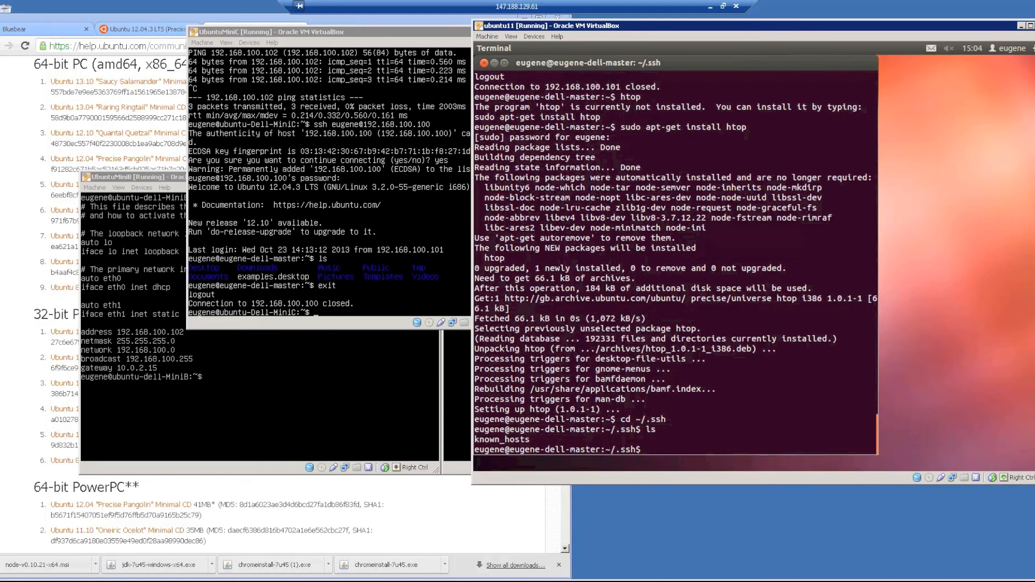
pyautogui.write('cat known_hosts')
pyautogui.press('Return')
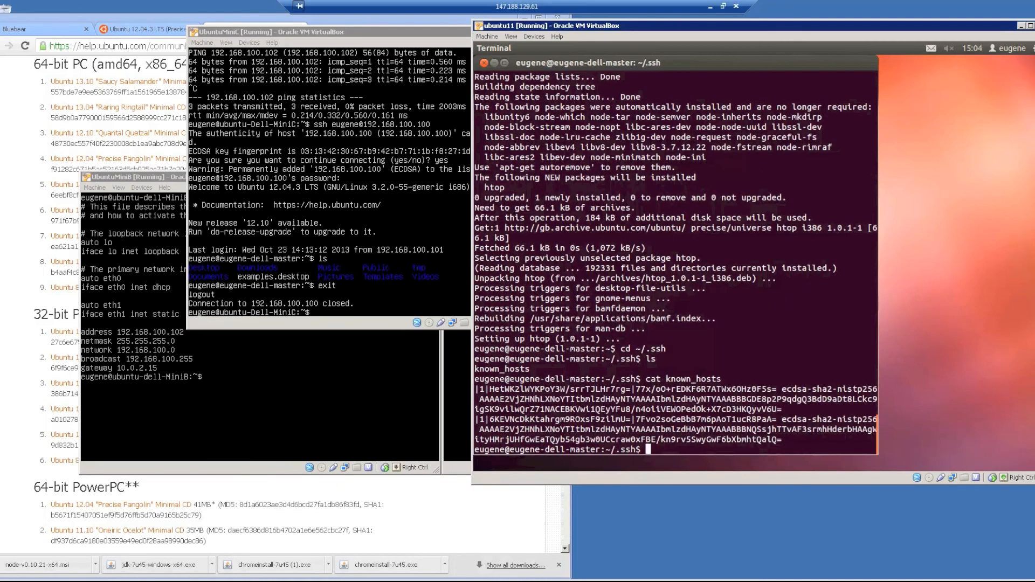
pyautogui.hotkey('ctrl', 'l')
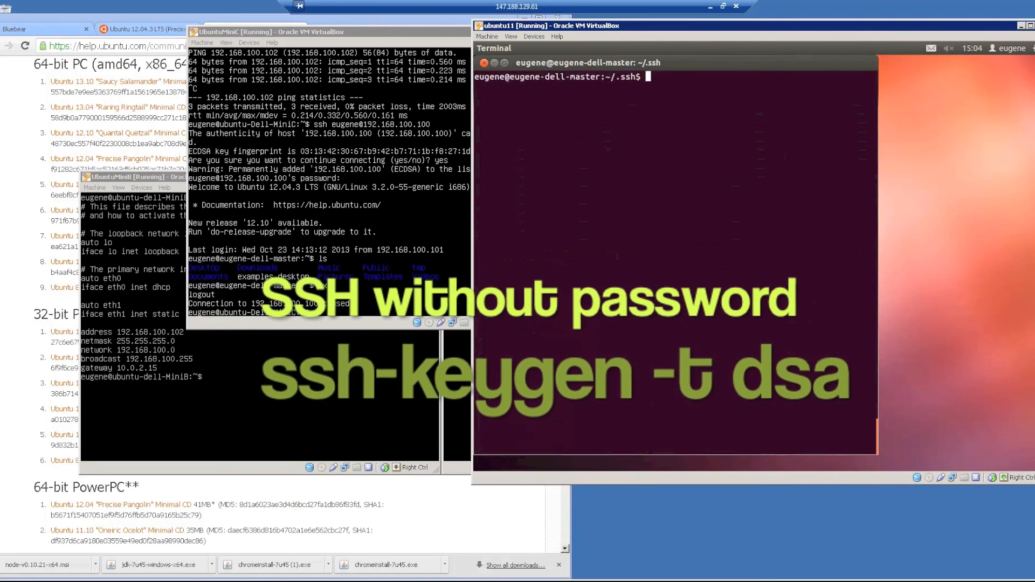
# Generate a DSA key pair with sudo ssh-keygen -t dsa, using the default file and empty passphrase.
pyautogui.write('ssh')
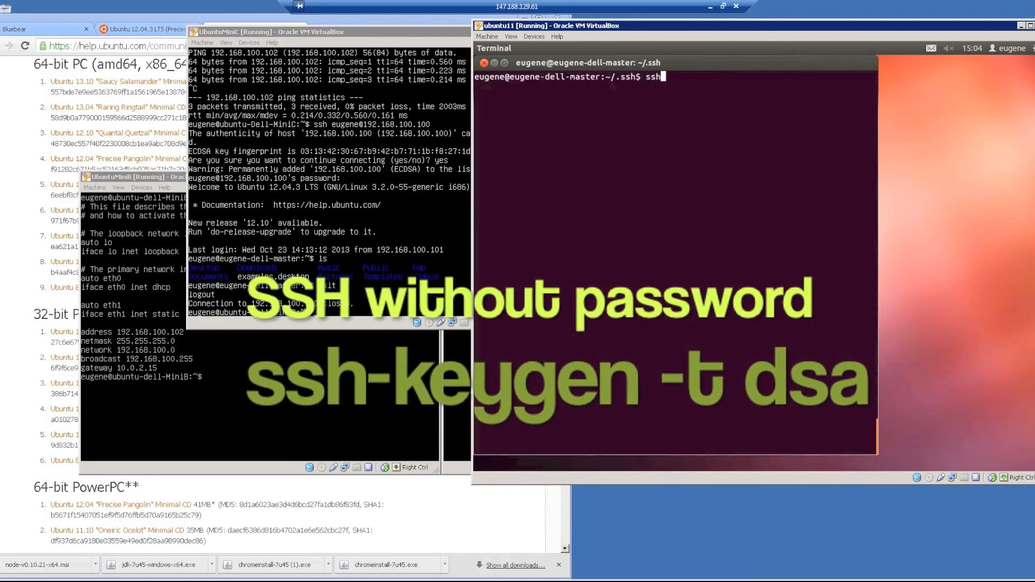
pyautogui.write('-keygen -')
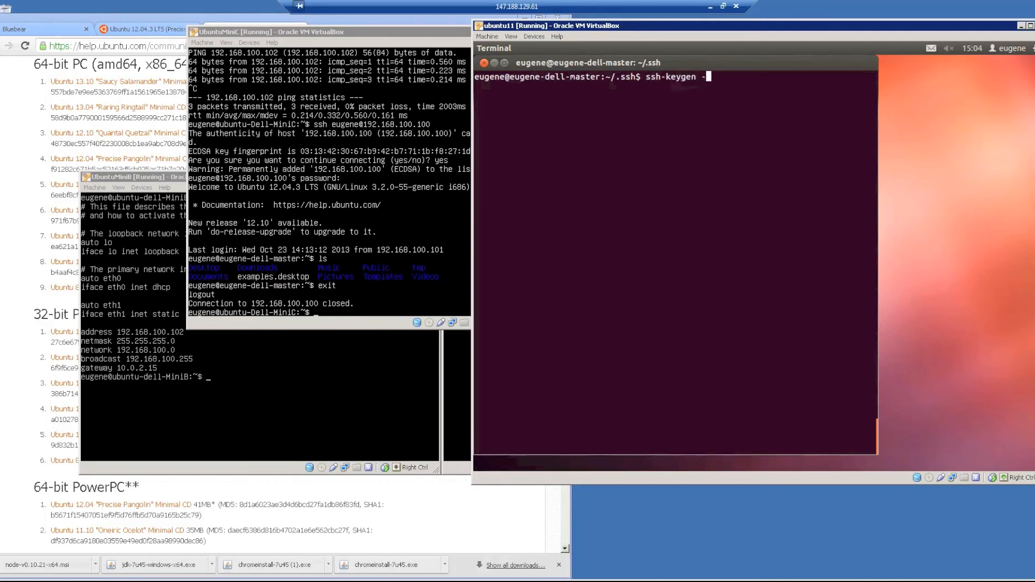
pyautogui.write('t dsa')
pyautogui.press('Home')
pyautogui.write('sudo')
pyautogui.press('End')
pyautogui.press('Return')
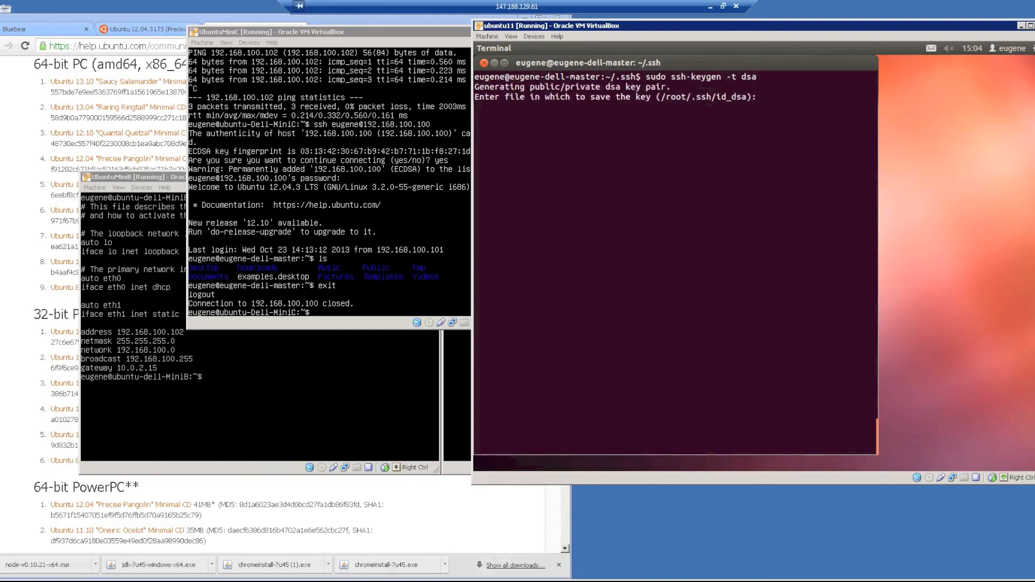
pyautogui.press('Return')
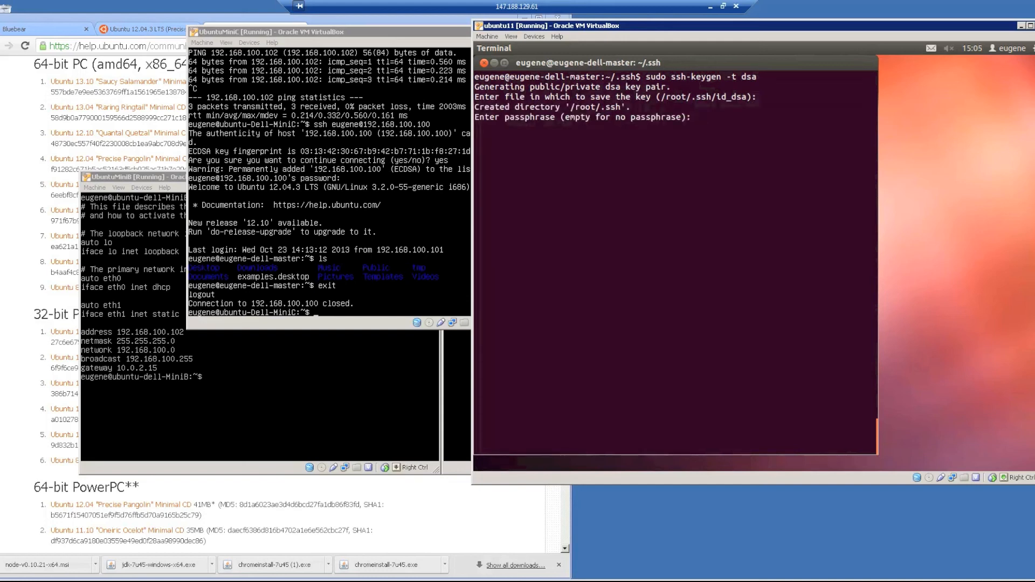
pyautogui.press('Return')
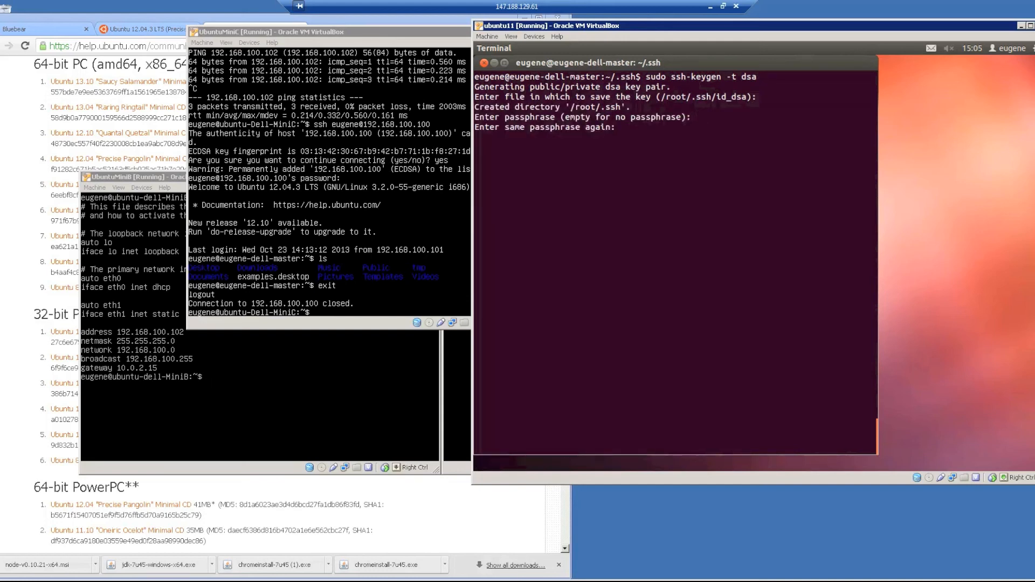
pyautogui.press('Return')
# List the current directory, then sudo ls /root/.ssh to confirm id_dsa and id_dsa.pub exist.
pyautogui.write('ls')
pyautogui.press('Return')
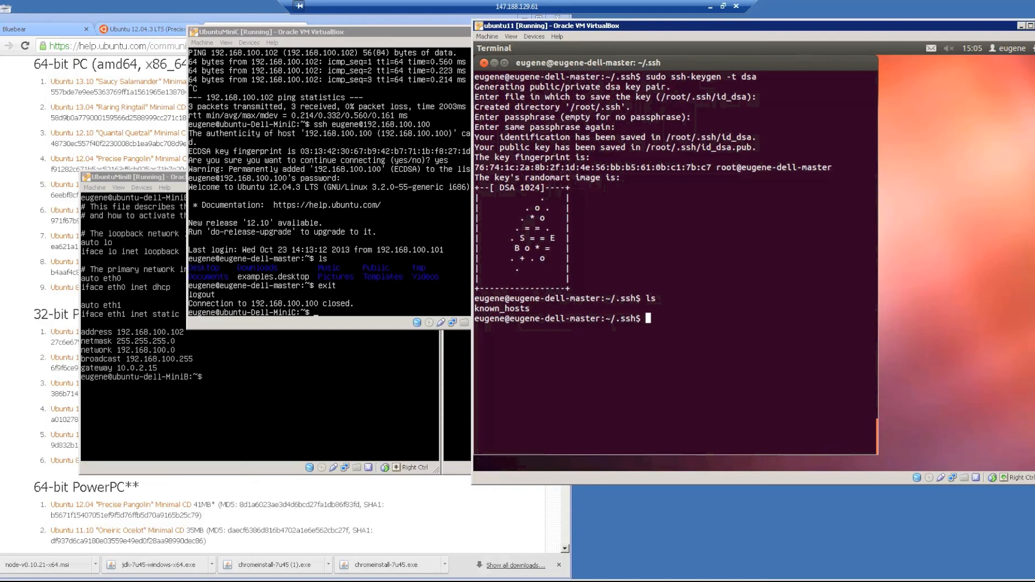
pyautogui.write('ls')
pyautogui.press('Return')
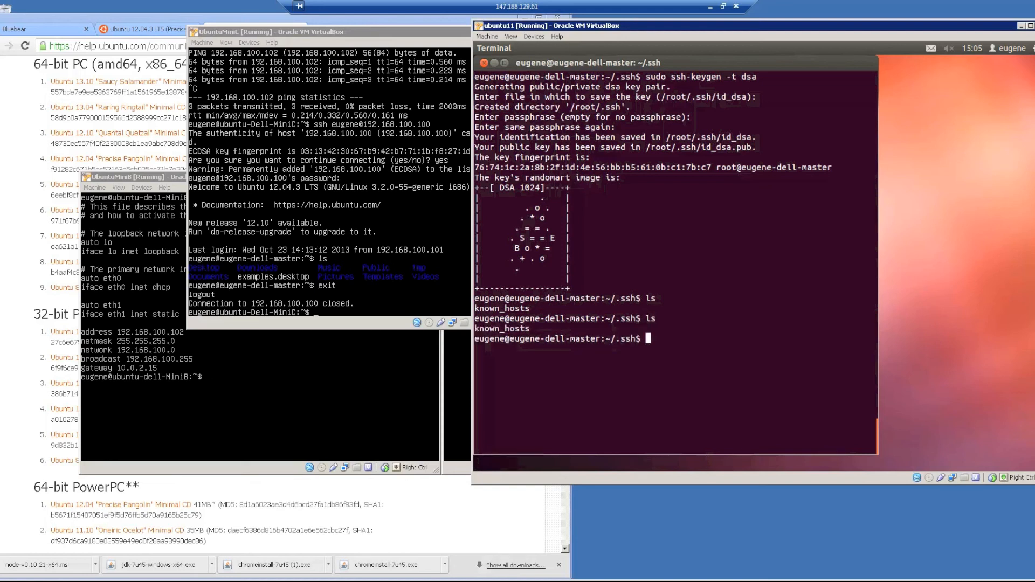
pyautogui.write('ls /root/.ssh/')
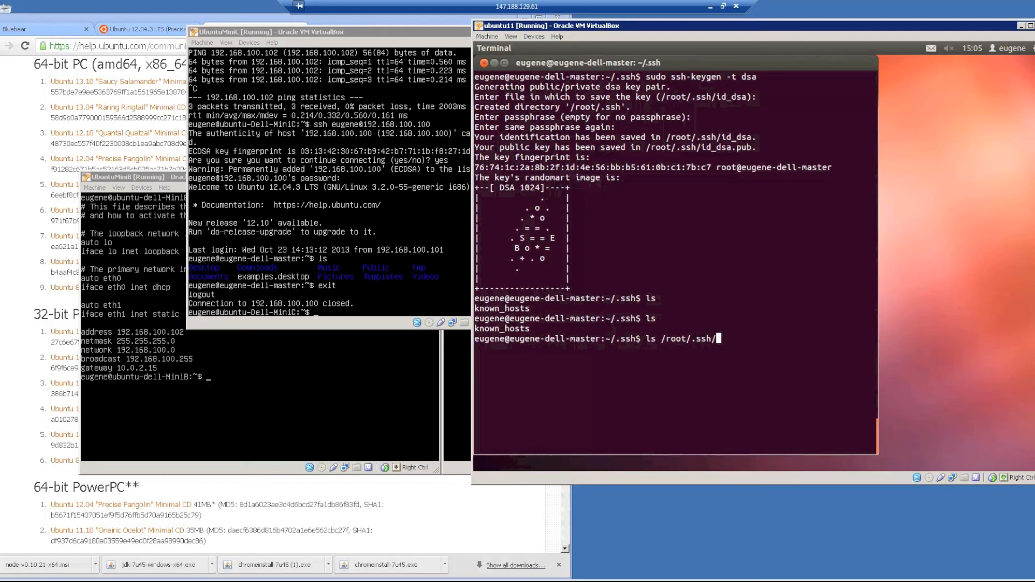
pyautogui.press('Return')
pyautogui.write('sudo ls /root/.ssh')
pyautogui.press('Return')
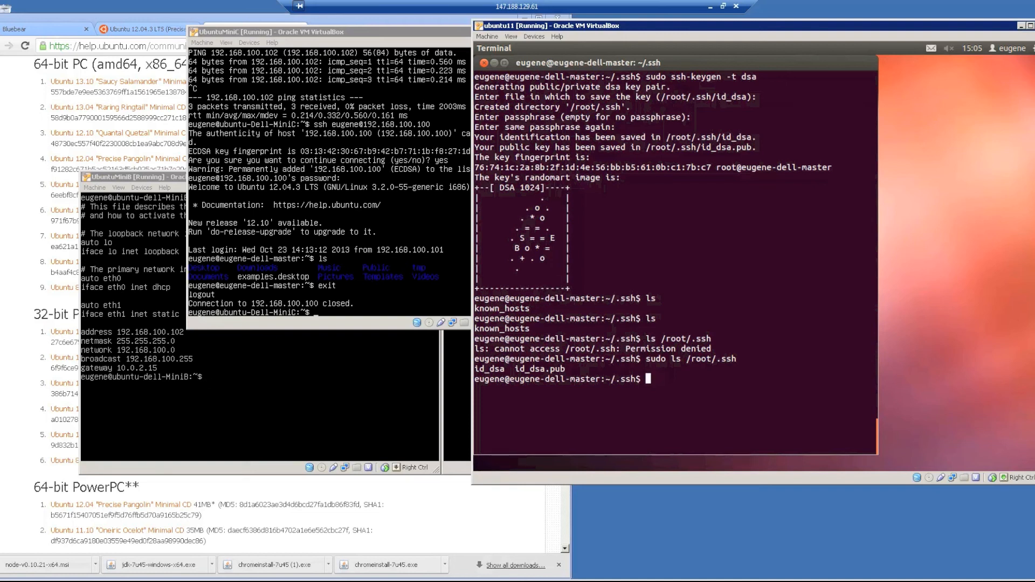
# Switch to a root shell with sudo su and change into /root/.ssh.
pyautogui.write('sudo s')
pyautogui.press('BackSpace')
pyautogui.press('BackSpace')
pyautogui.press('BackSpace')
pyautogui.press('BackSpace')
pyautogui.press('BackSpace')
pyautogui.press('BackSpace')
pyautogui.write('sudo su')
pyautogui.press('Return')
pyautogui.write('cd /root/.ssh')
pyautogui.press('Return')
pyautogui.write('ls')
pyautogui.press('Return')
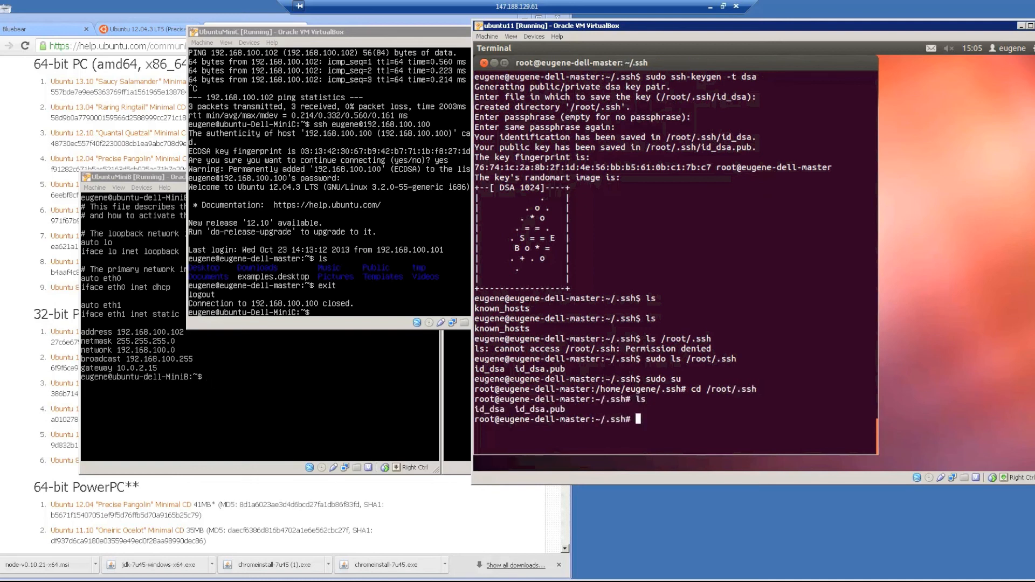
# Copy id_dsa.pub via scp to ~/.ssh/id_dsa.pub on MiniA at 192.168.100.101, trusting the host and entering the password.
pyautogui.write('scp id_dsa.pu')
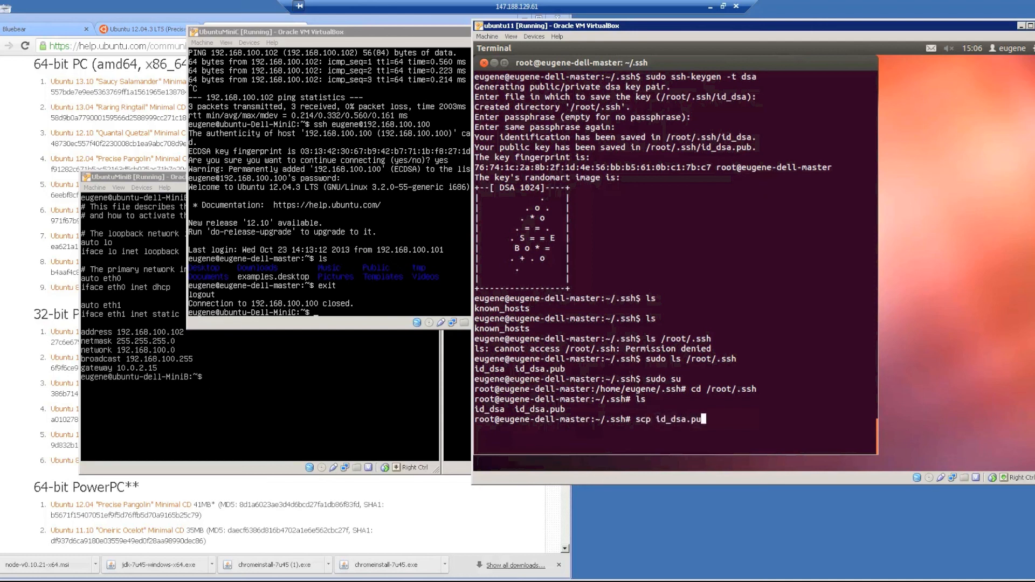
pyautogui.write('b eugene@192.168.10')
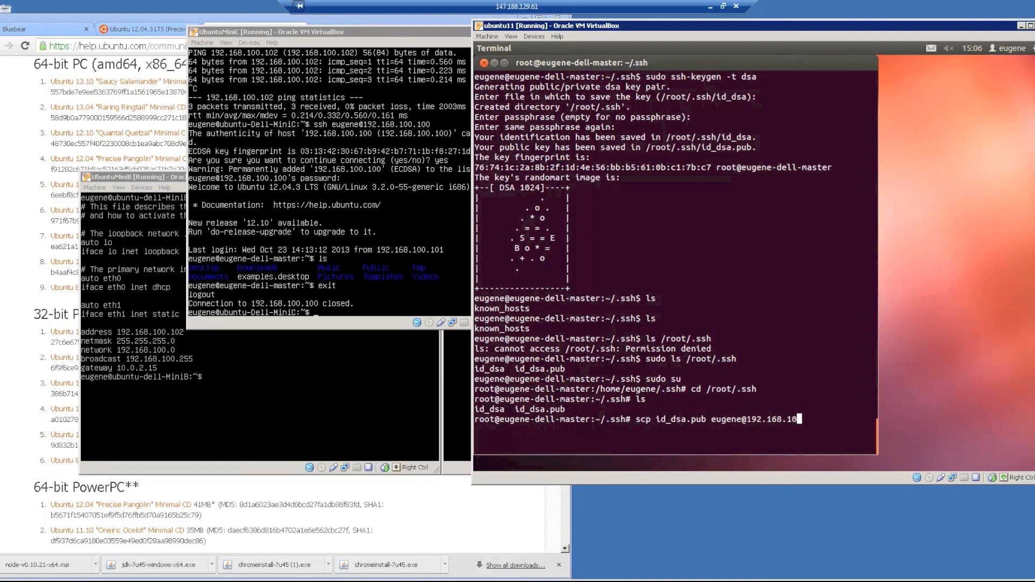
pyautogui.write('0.101:~/.ssh')
pyautogui.write('/id_dsa.pub')
pyautogui.press('Return')
pyautogui.write('yes')
pyautogui.press('Return')
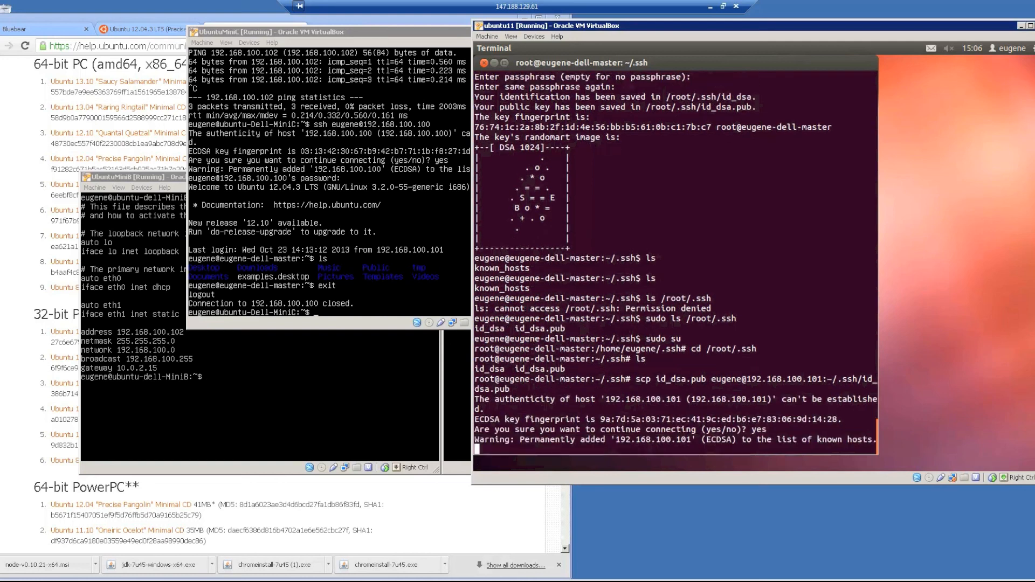
pyautogui.press('Return')
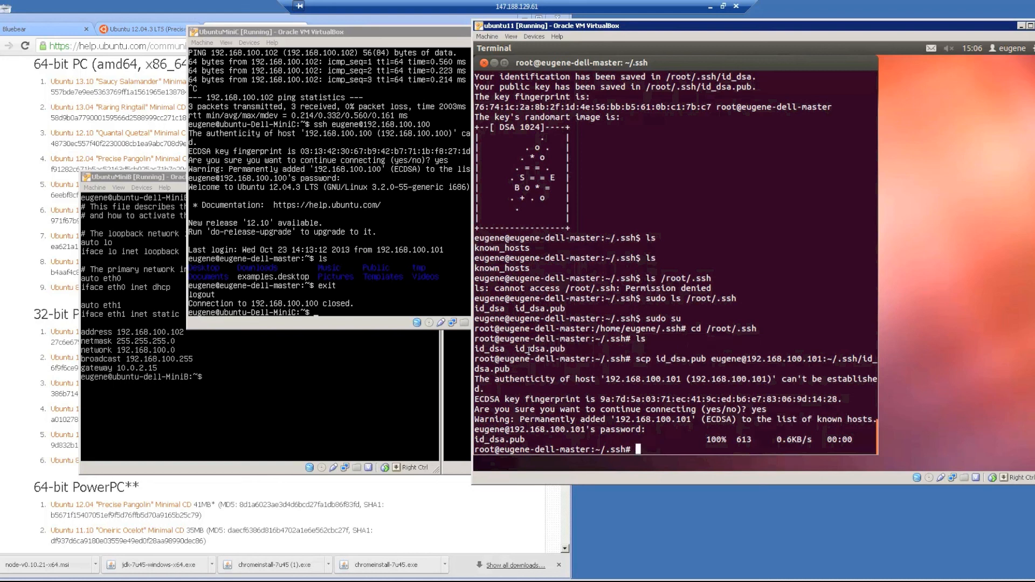
# Switch to the MiniA VM and change into its ~/.ssh directory.
pyautogui.click(345, 384)
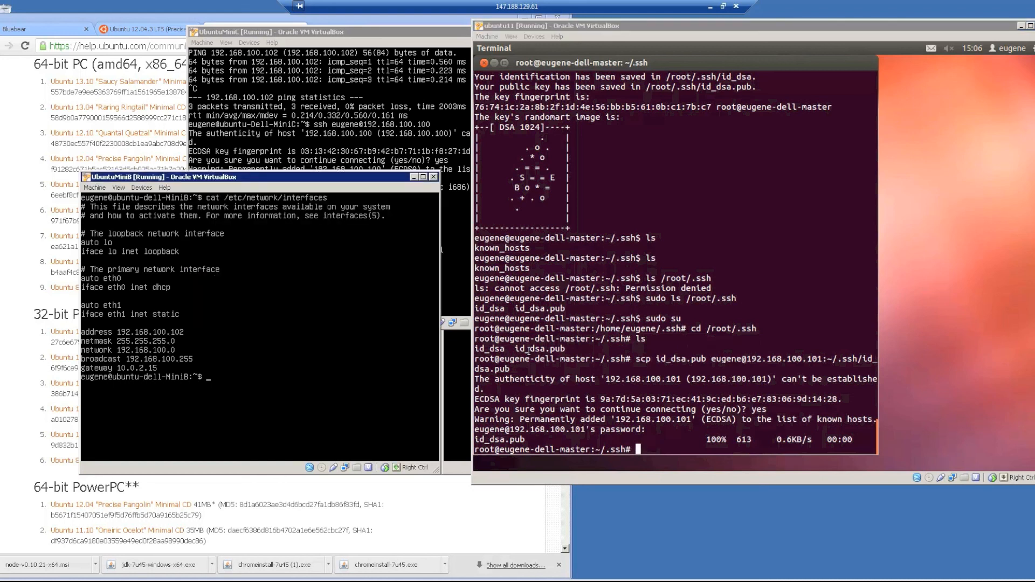
pyautogui.press('Control_R')
pyautogui.click(444, 412)
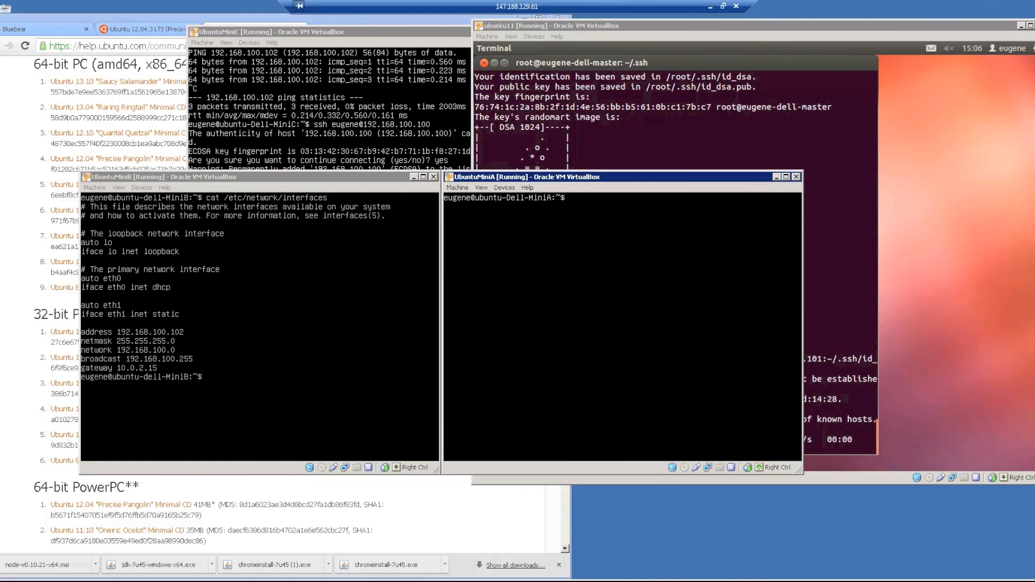
pyautogui.write('cd ./ssh')
pyautogui.press('Return')
pyautogui.write('ls')
pyautogui.press('Return')
pyautogui.write('cd ')
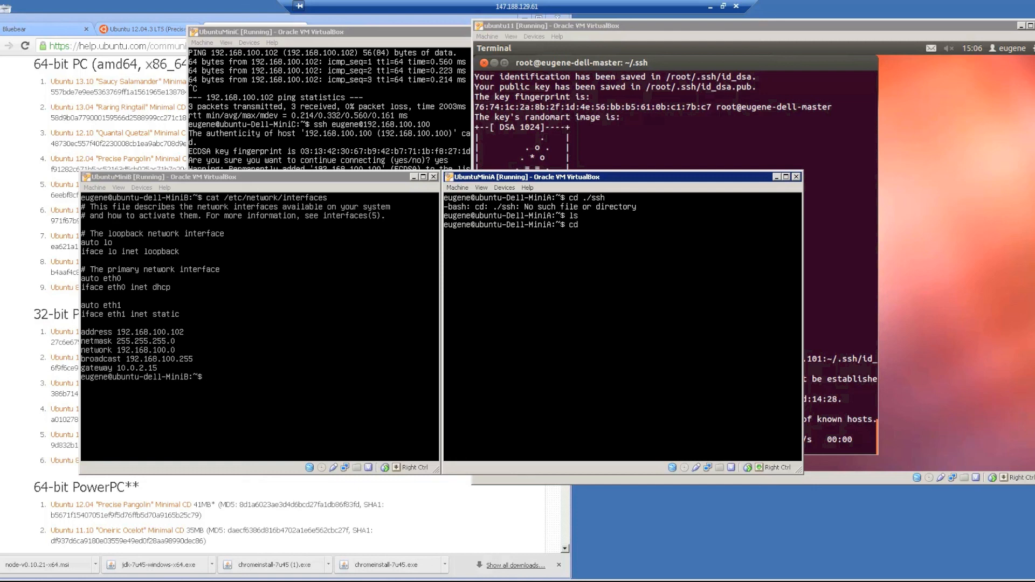
pyautogui.write('~/.ssh')
pyautogui.press('Return')
pyautogui.write('ls')
pyautogui.press('Return')
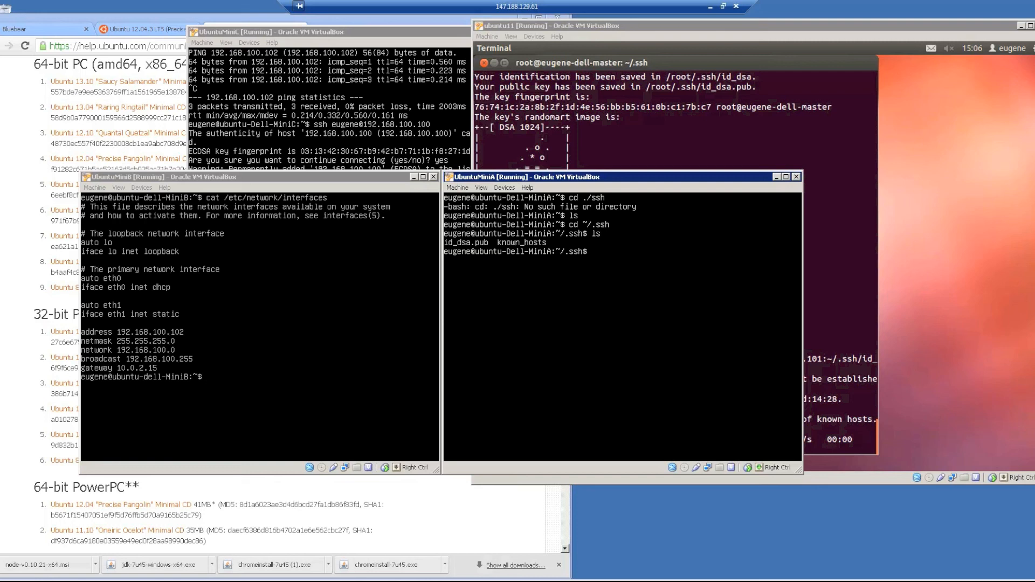
# Append id_dsa.pub to authorized_keys with cat and list files to confirm it exists.
pyautogui.write('cat')
pyautogui.write('id_')
pyautogui.press('Tab')
pyautogui.write('>> authorized_keys')
pyautogui.press('Return')
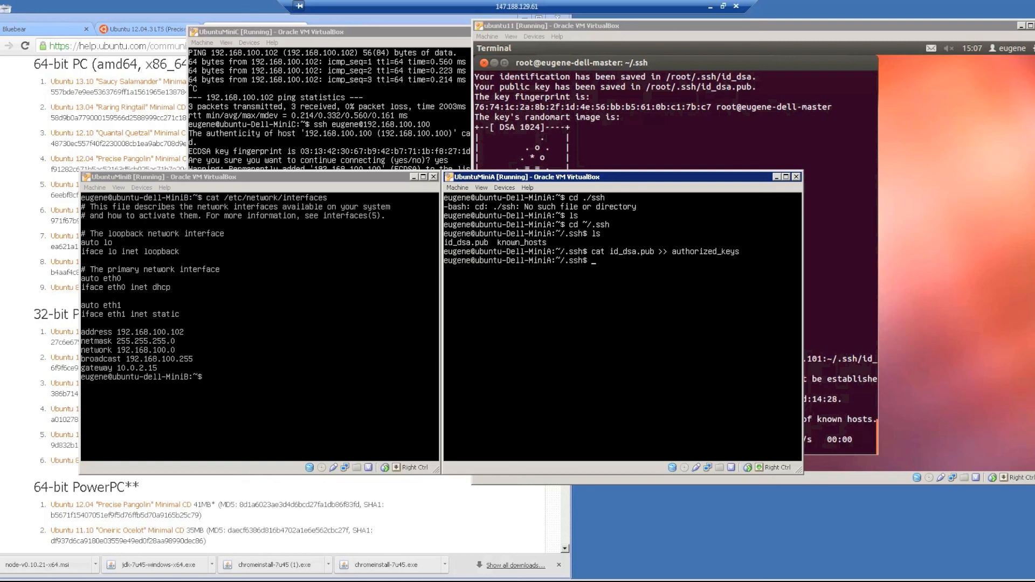
pyautogui.write('ls')
pyautogui.press('Return')
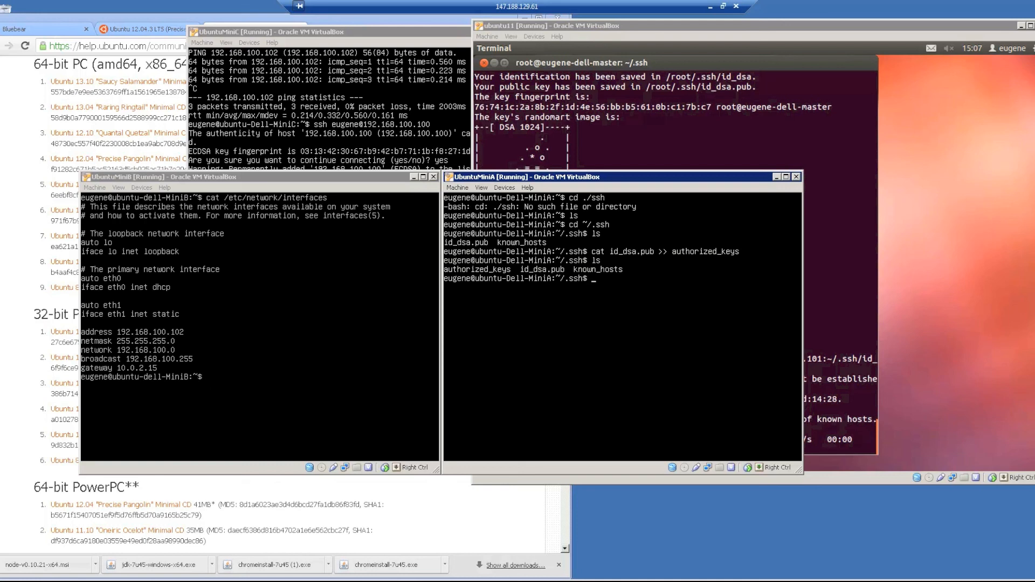
# From the master ubuntu11 terminal, SSH into MiniA's user account at 192.168.100.101.
pyautogui.click(843, 293)
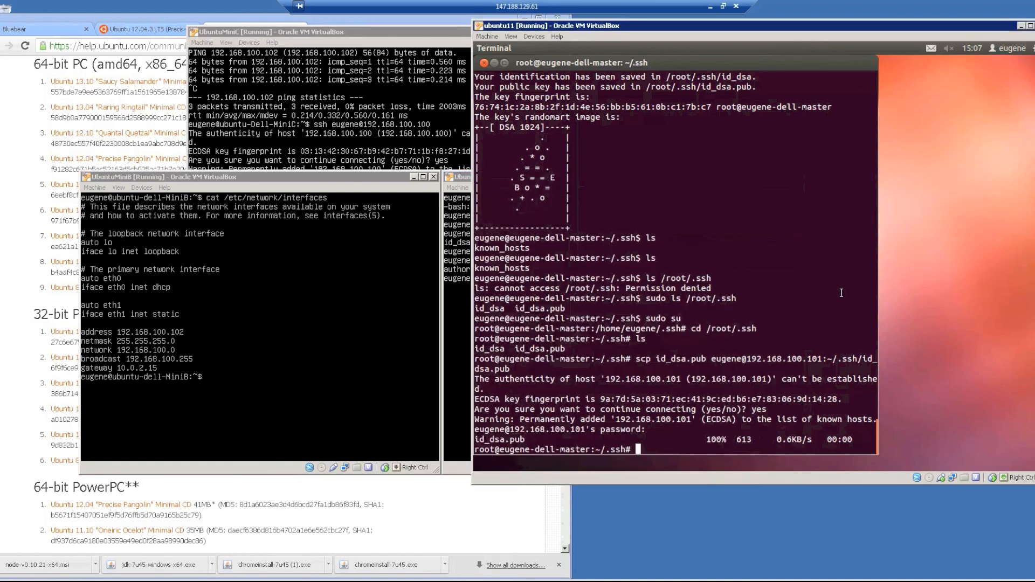
pyautogui.write('ssh euge')
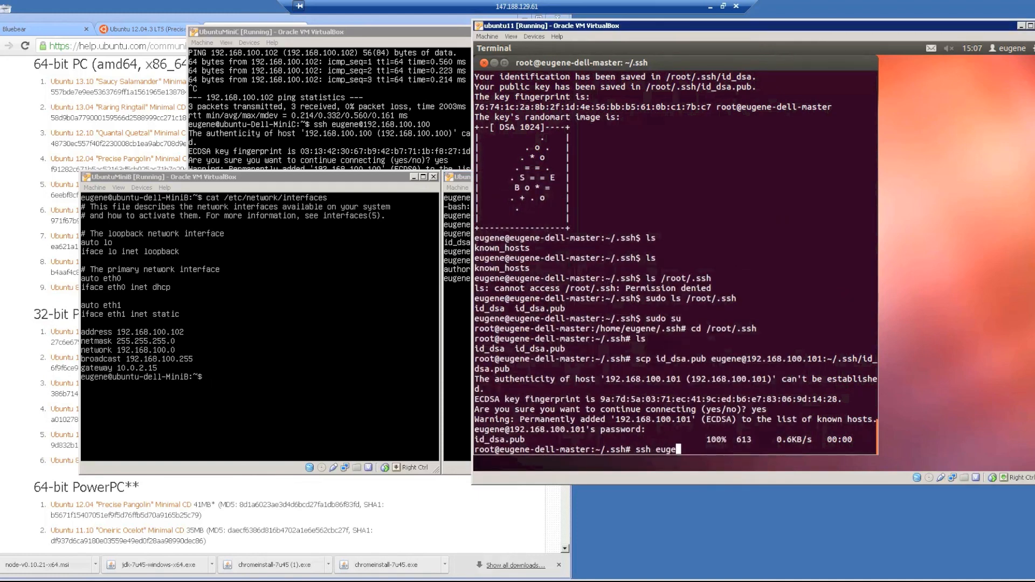
pyautogui.write('ne@192.168.100.101')
pyautogui.press('Return')
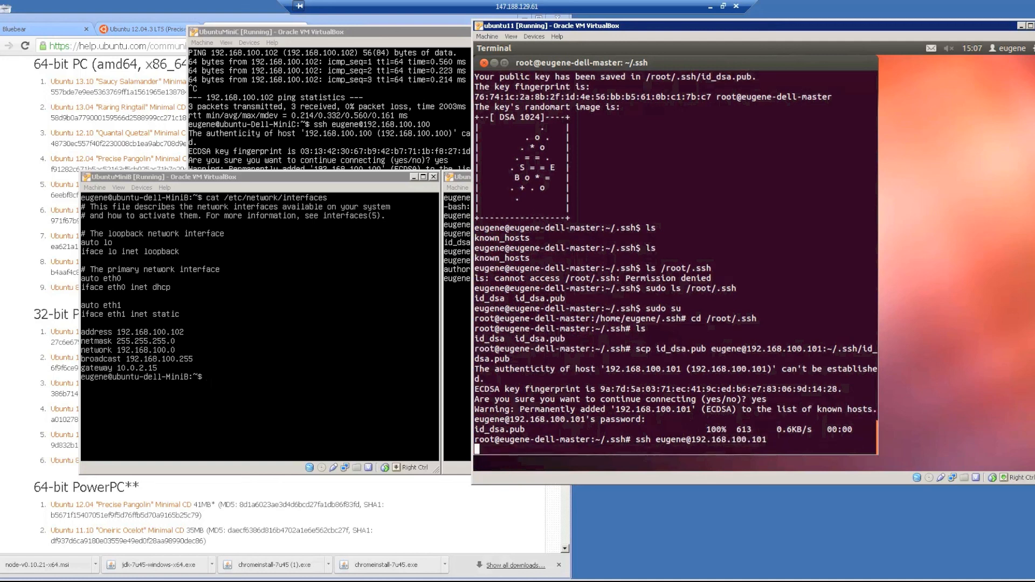